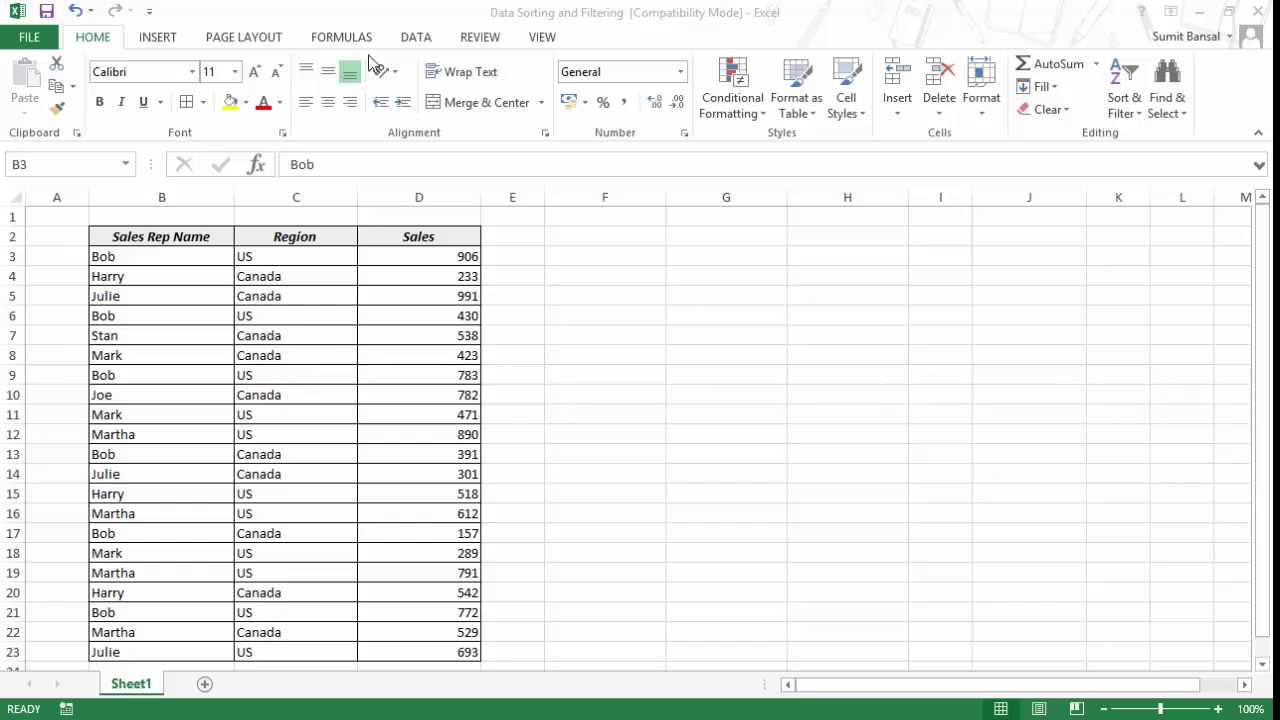
# Step: Sort the table by Sales Rep Name from A to Z starting from cell B4, and undo the sort
pyautogui.click(414, 40)
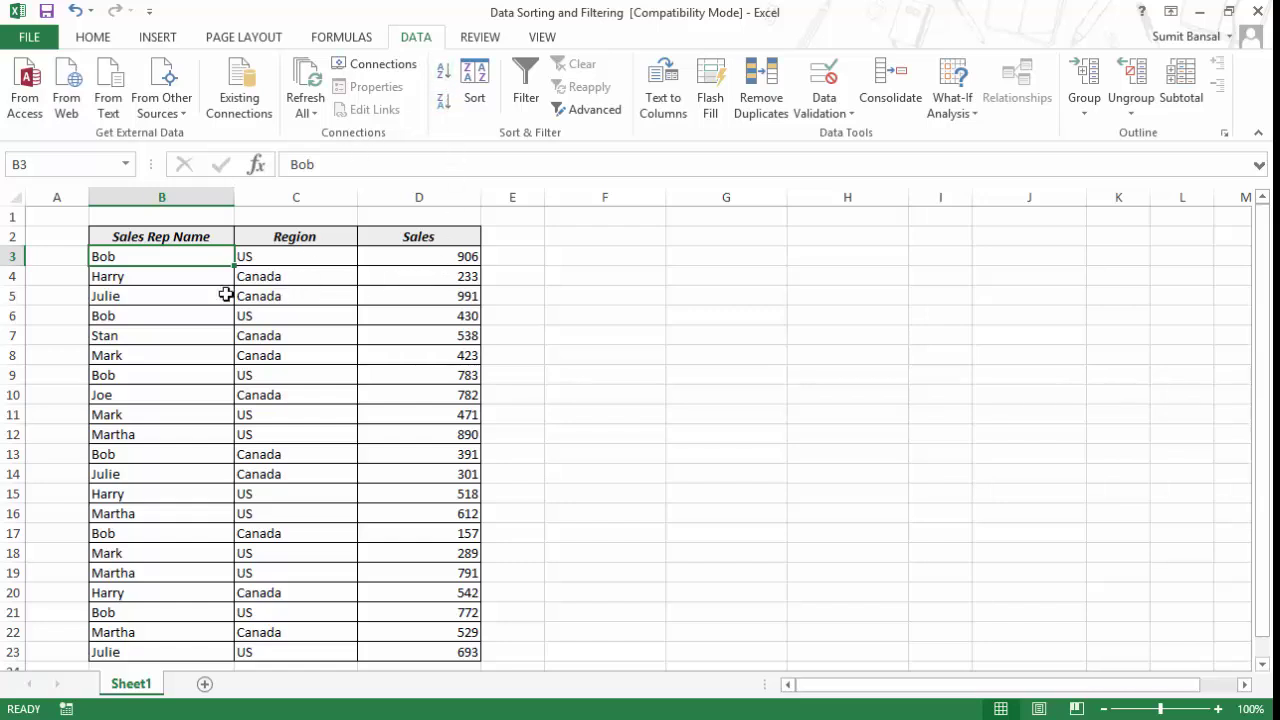
pyautogui.click(186, 280)
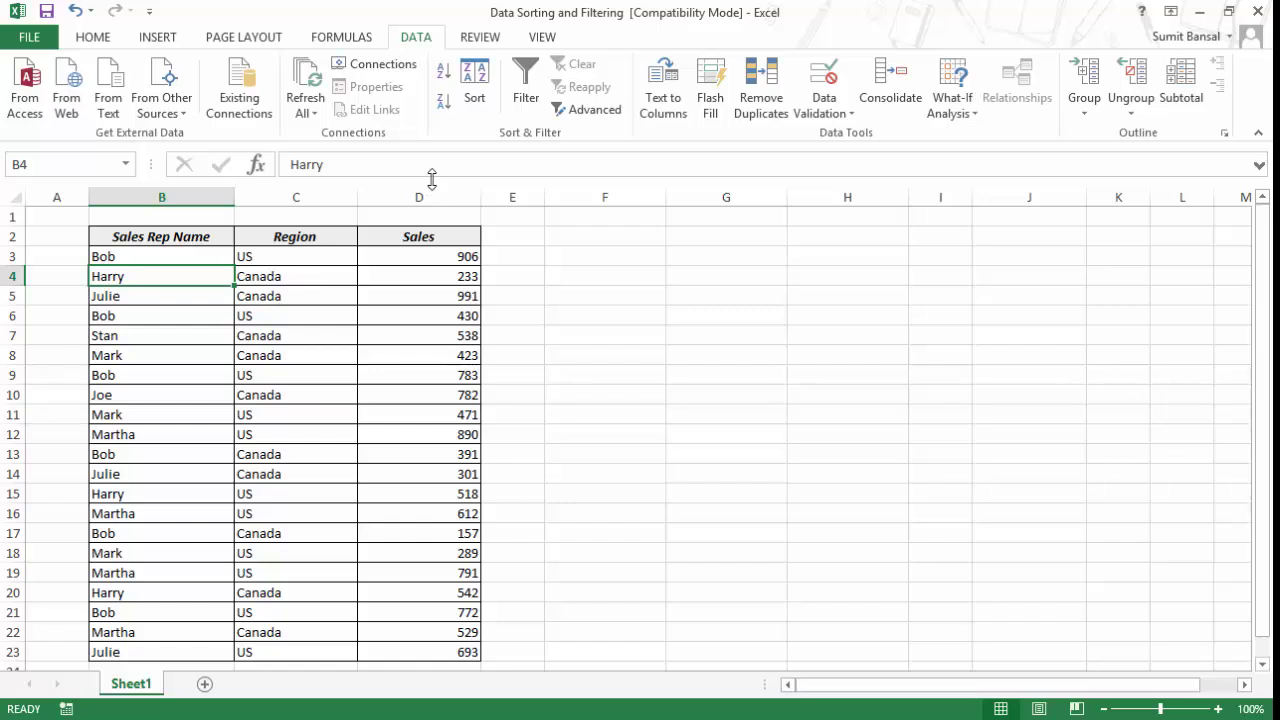
pyautogui.click(445, 76)
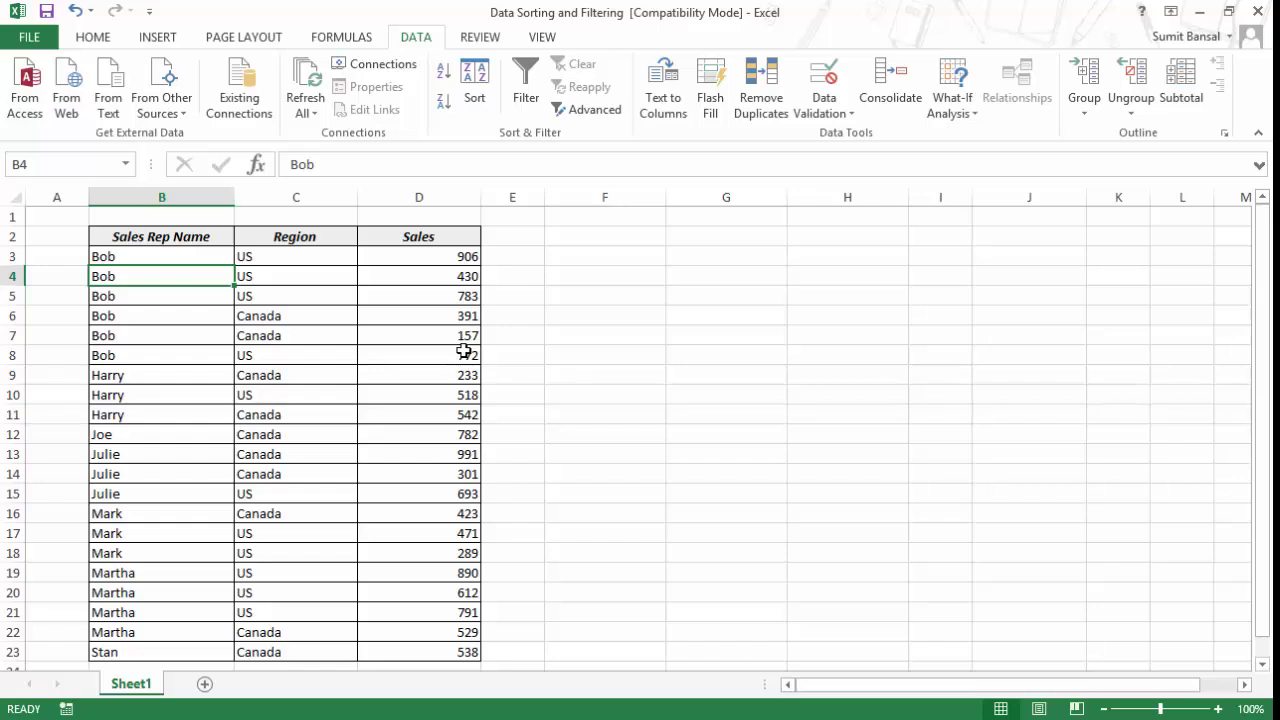
pyautogui.hotkey('ctrl', 'z')
pyautogui.click(580, 300)
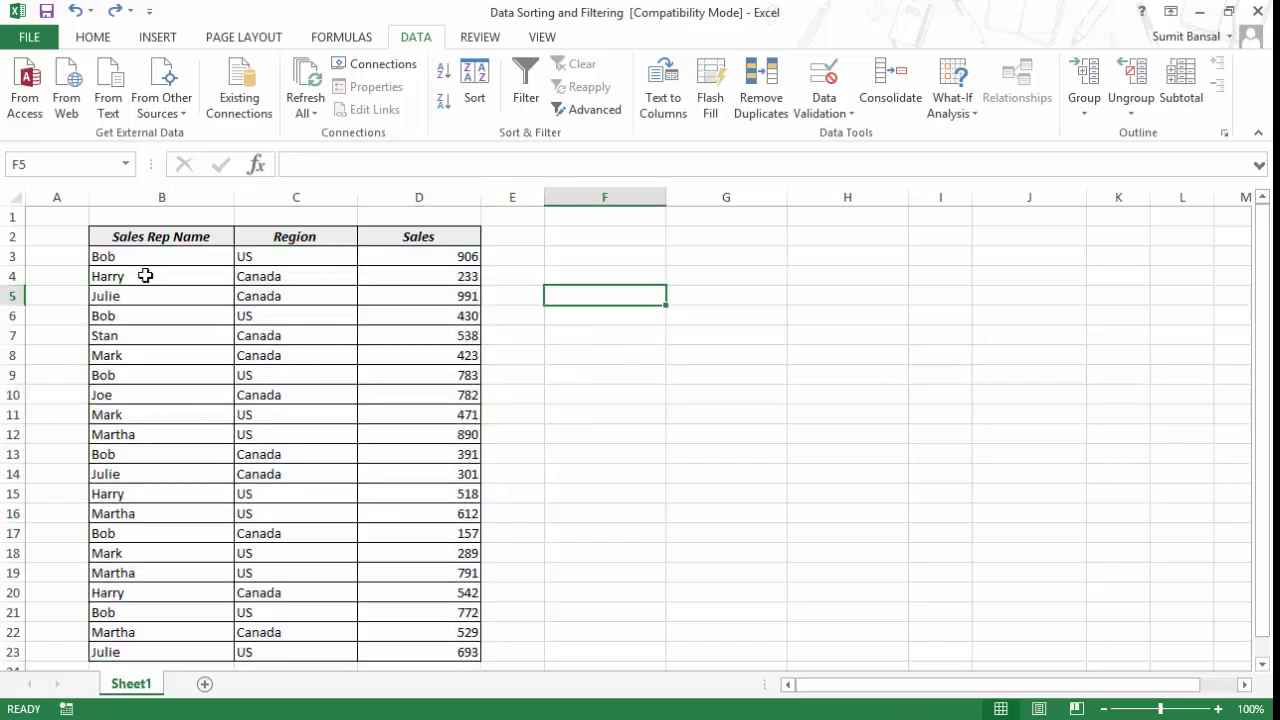
# Step: Sort the fully selected data range B3:D23 from A to Z, and undo the sort
pyautogui.moveTo(155, 256); pyautogui.dragTo(401, 654)
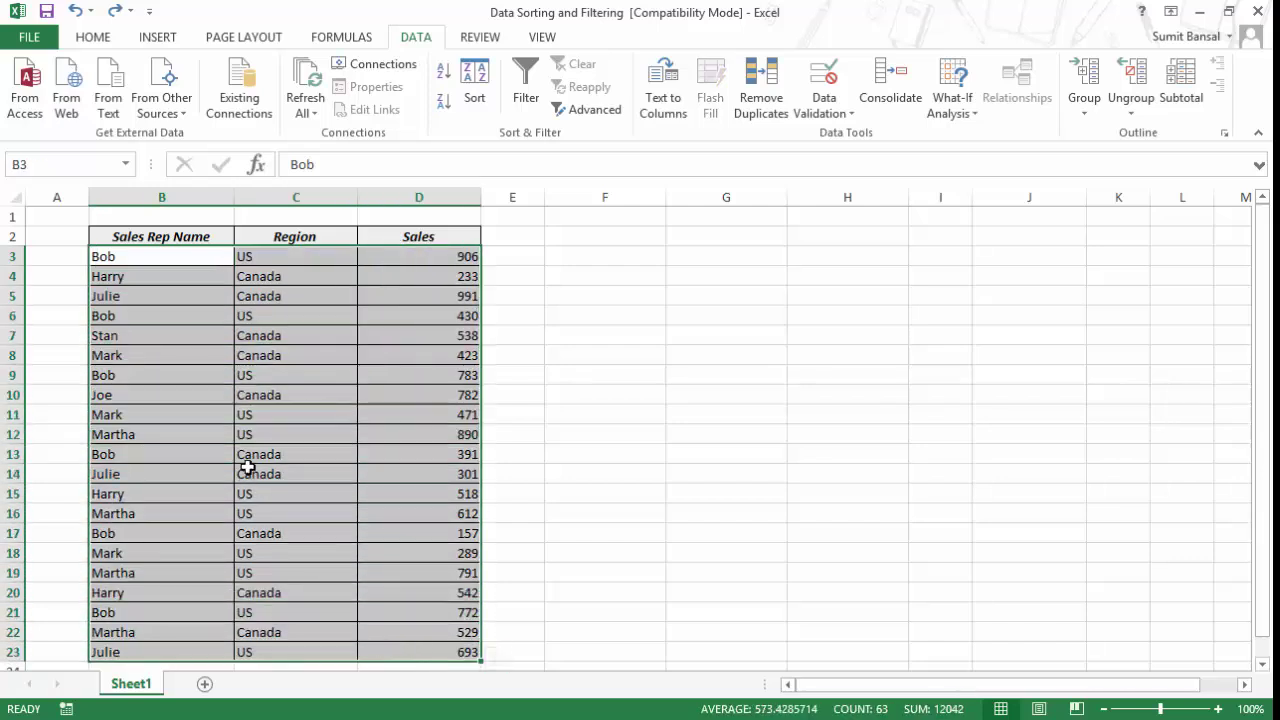
pyautogui.click(444, 75)
pyautogui.hotkey('ctrl', 'z')
# Step: Sort only the Region and Sales data in C3:D23 from A to Z, and undo the sort
pyautogui.moveTo(265, 256); pyautogui.dragTo(423, 648)
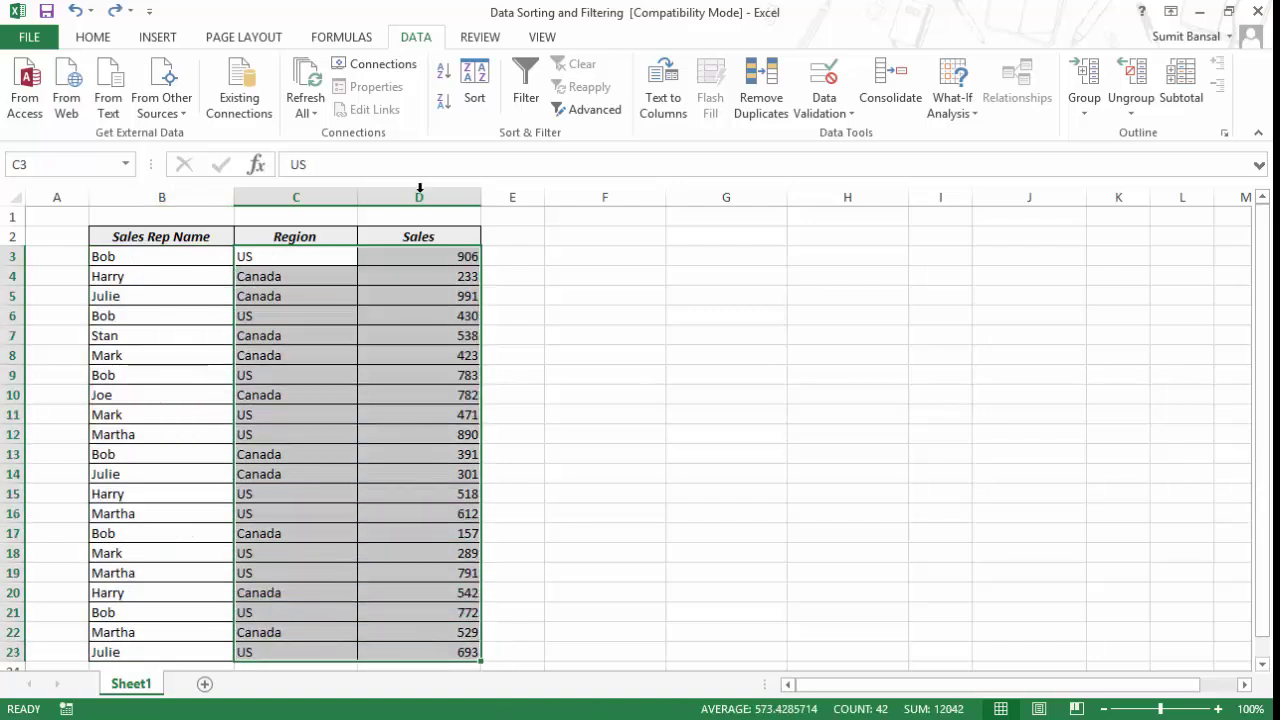
pyautogui.click(444, 74)
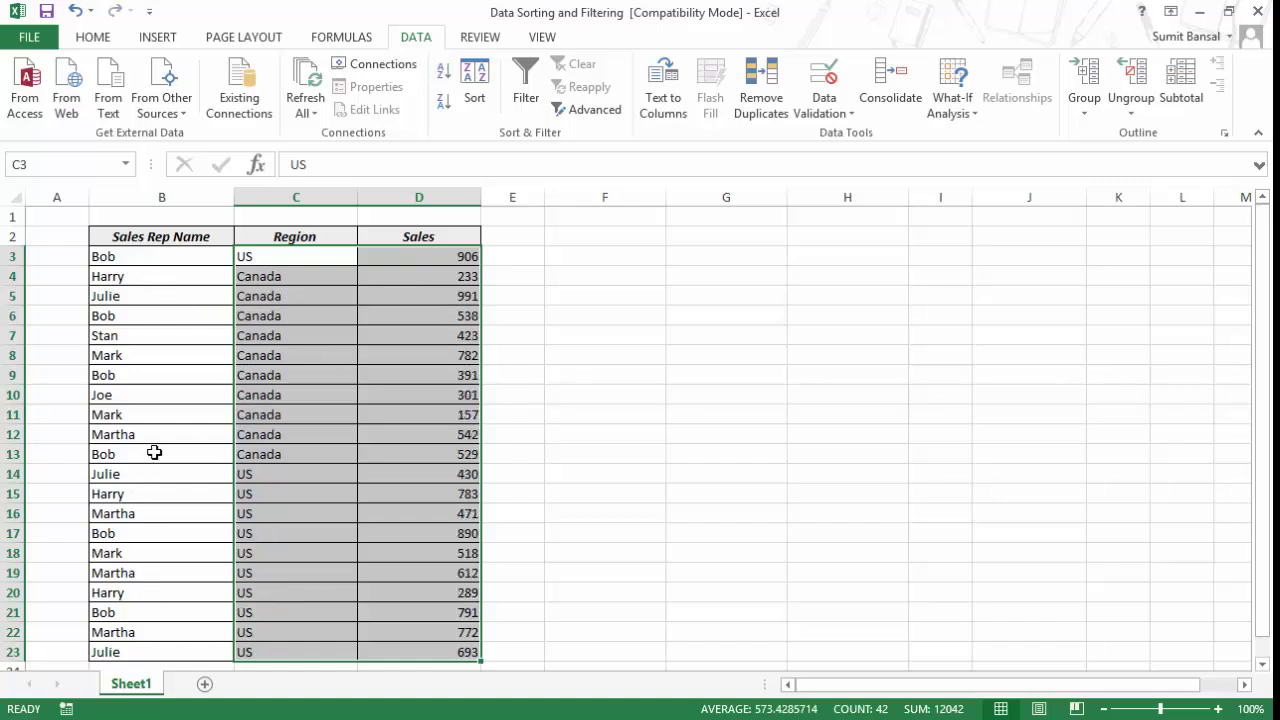
pyautogui.hotkey('ctrl', 'z')
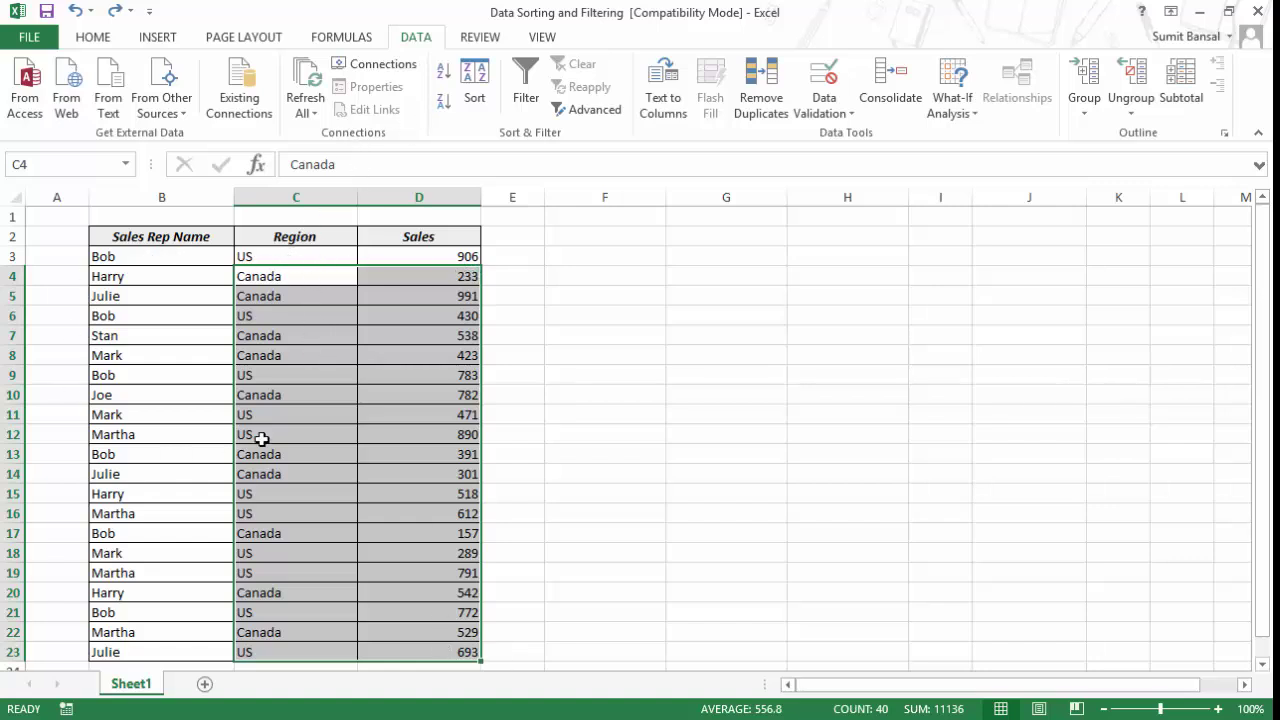
pyautogui.click(556, 310)
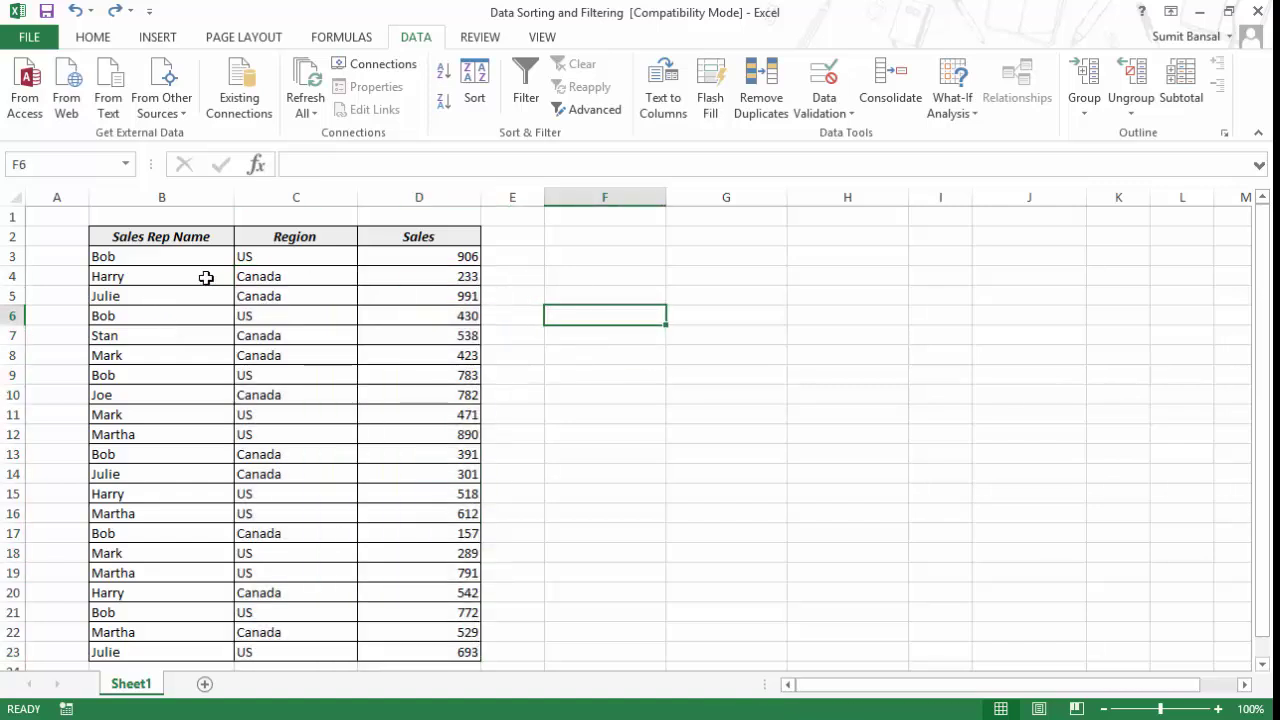
# Step: Fill the record in B5:D5 with a light orange color
pyautogui.moveTo(169, 300); pyautogui.dragTo(420, 293)
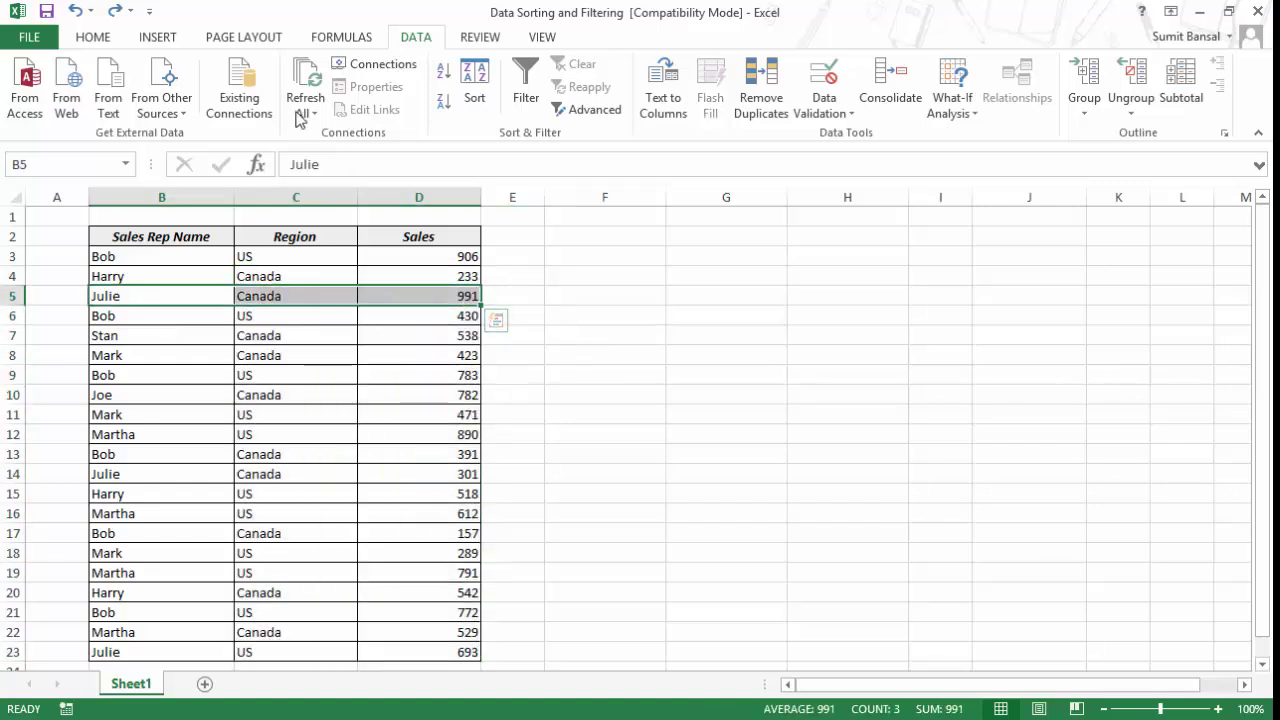
pyautogui.click(105, 42)
pyautogui.click(245, 102)
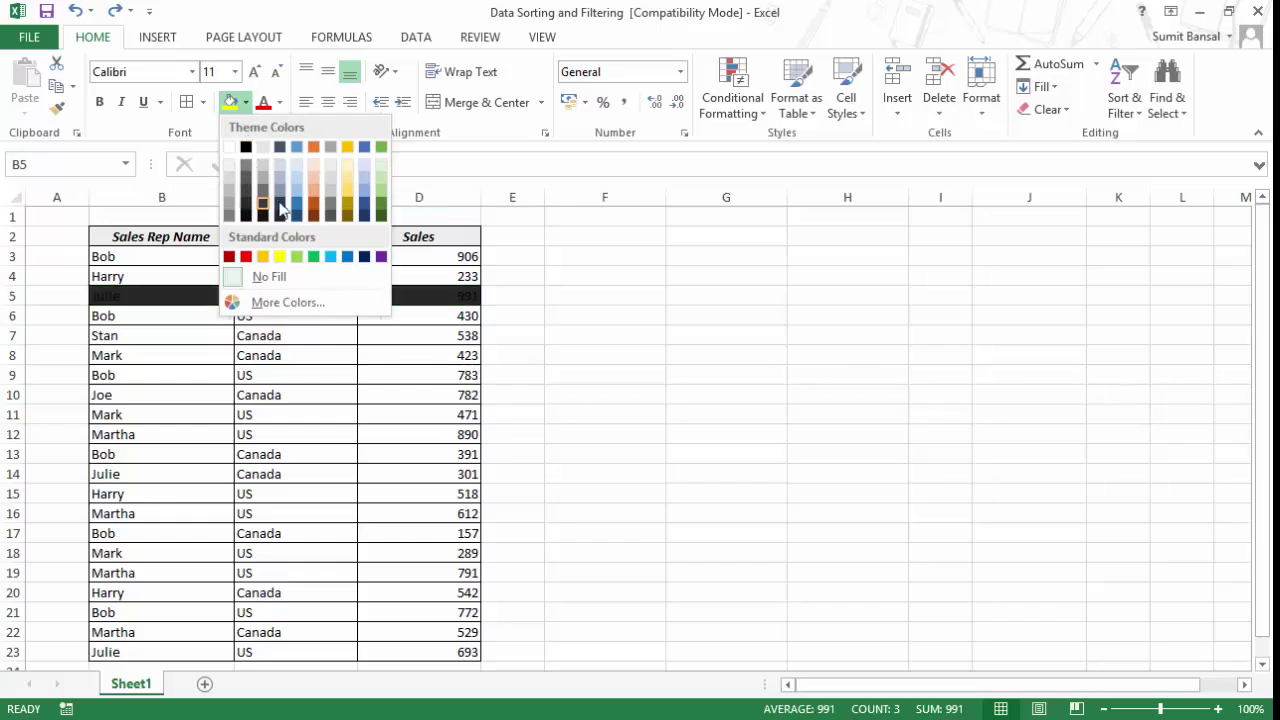
pyautogui.click(316, 193)
pyautogui.click(230, 335)
# Step: Repeat the A to Z sort on only C3:D23 with the orange record in place, and undo it
pyautogui.moveTo(294, 256); pyautogui.dragTo(427, 650)
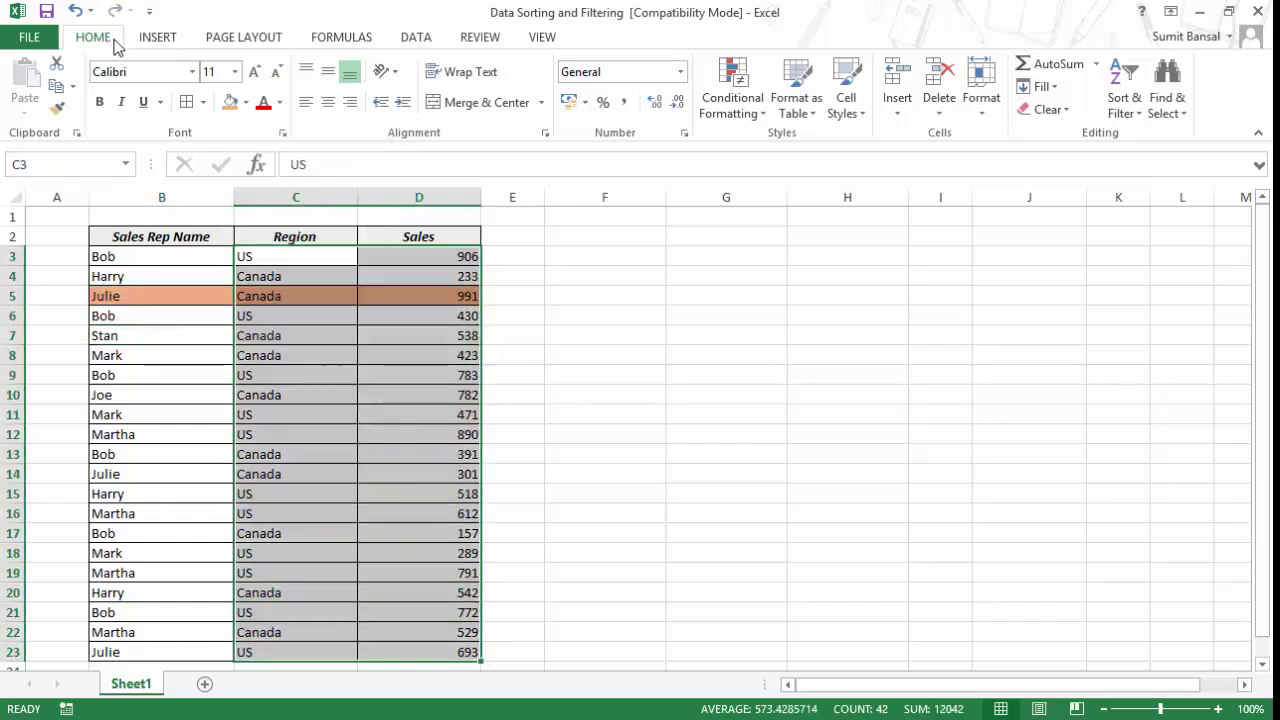
pyautogui.click(396, 40)
pyautogui.click(443, 71)
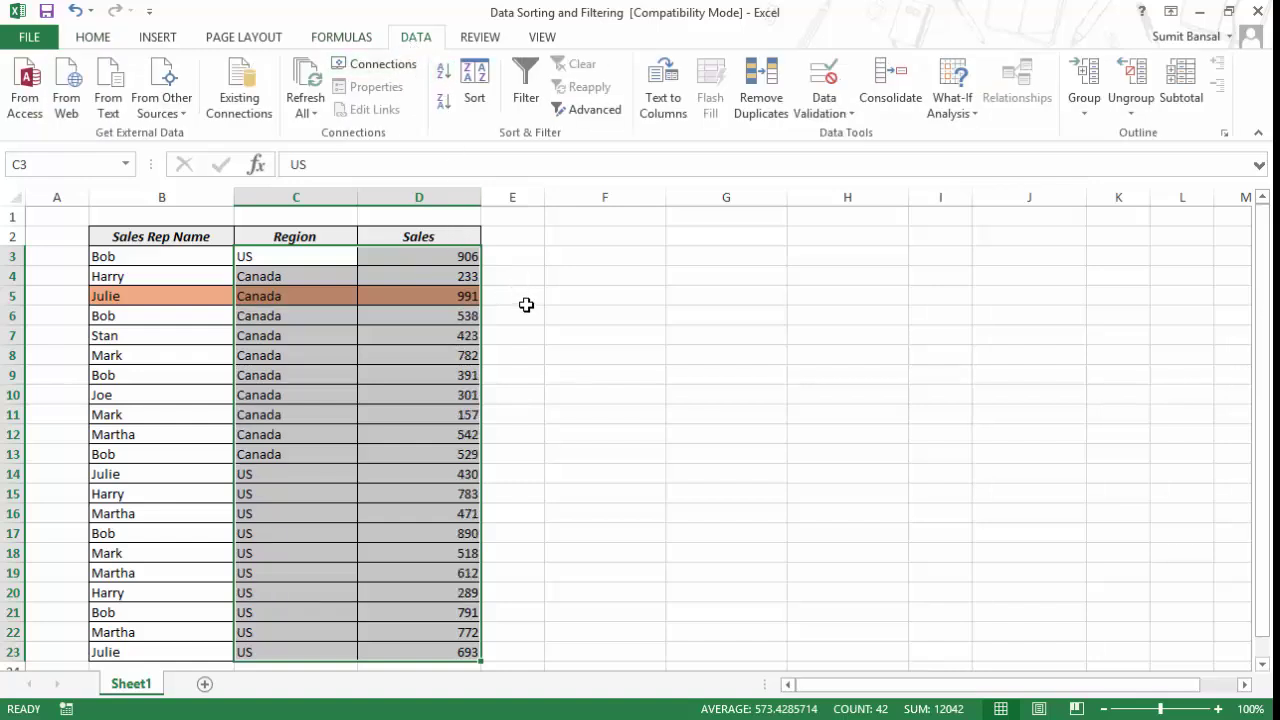
pyautogui.hotkey('ctrl', 'z')
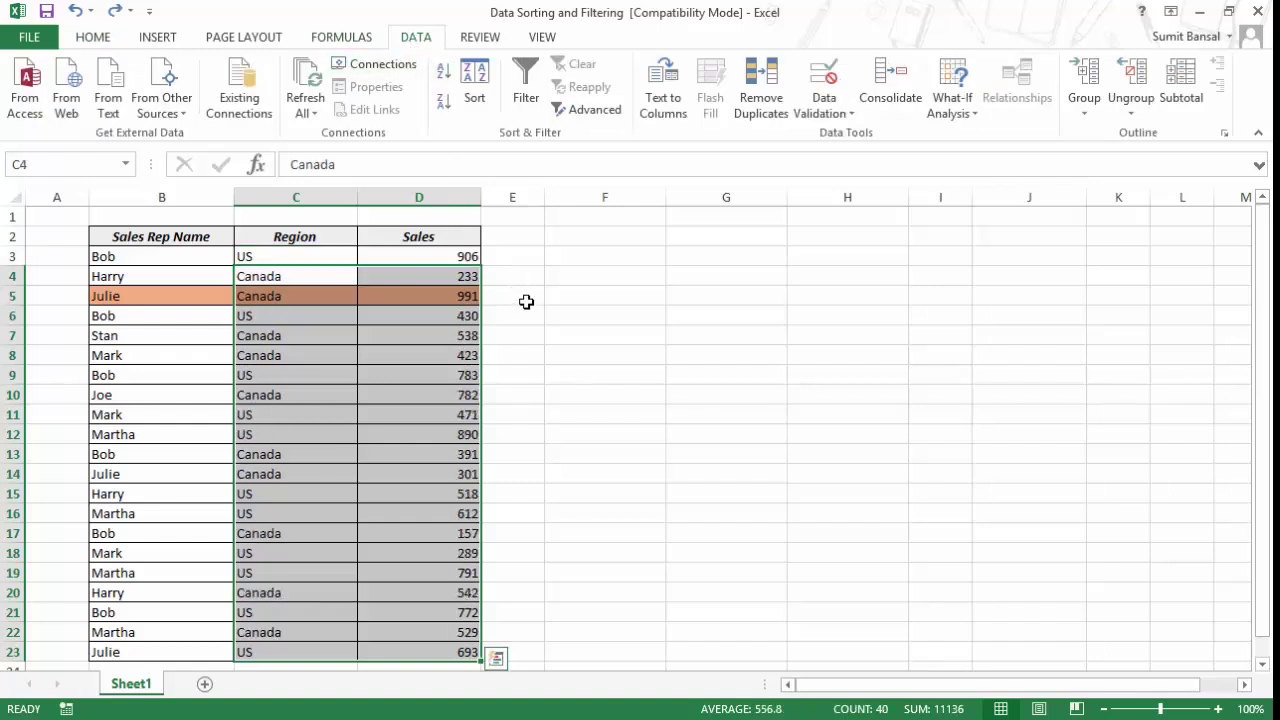
# Step: Sort only the selected Region and Sales data from Z to A, undo the sort, and deselect the range
pyautogui.click(443, 101)
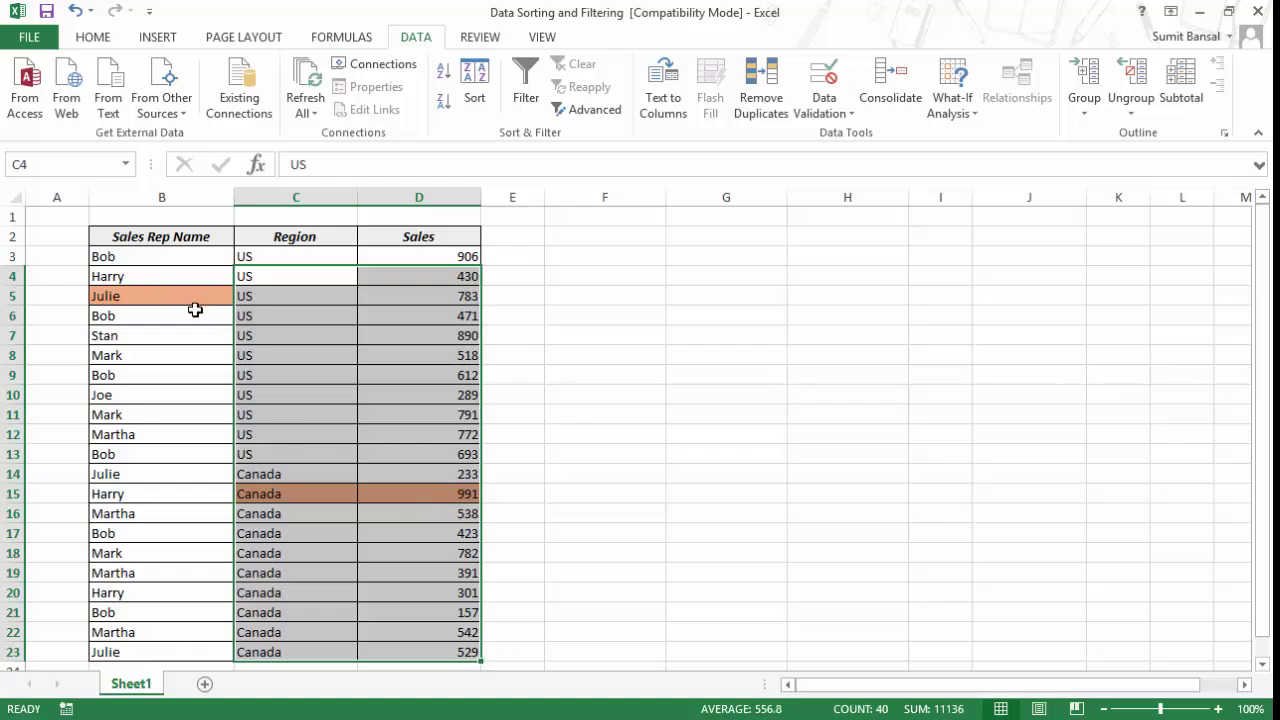
pyautogui.hotkey('ctrl', 'z')
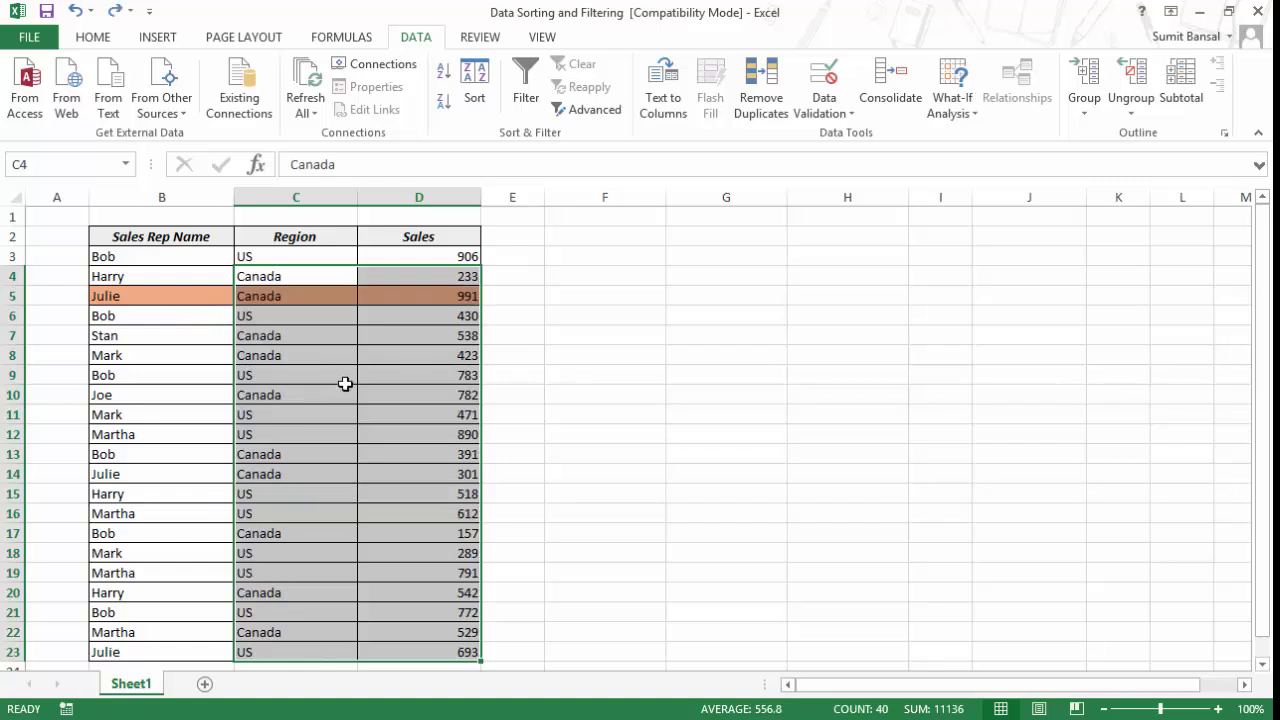
pyautogui.click(503, 345)
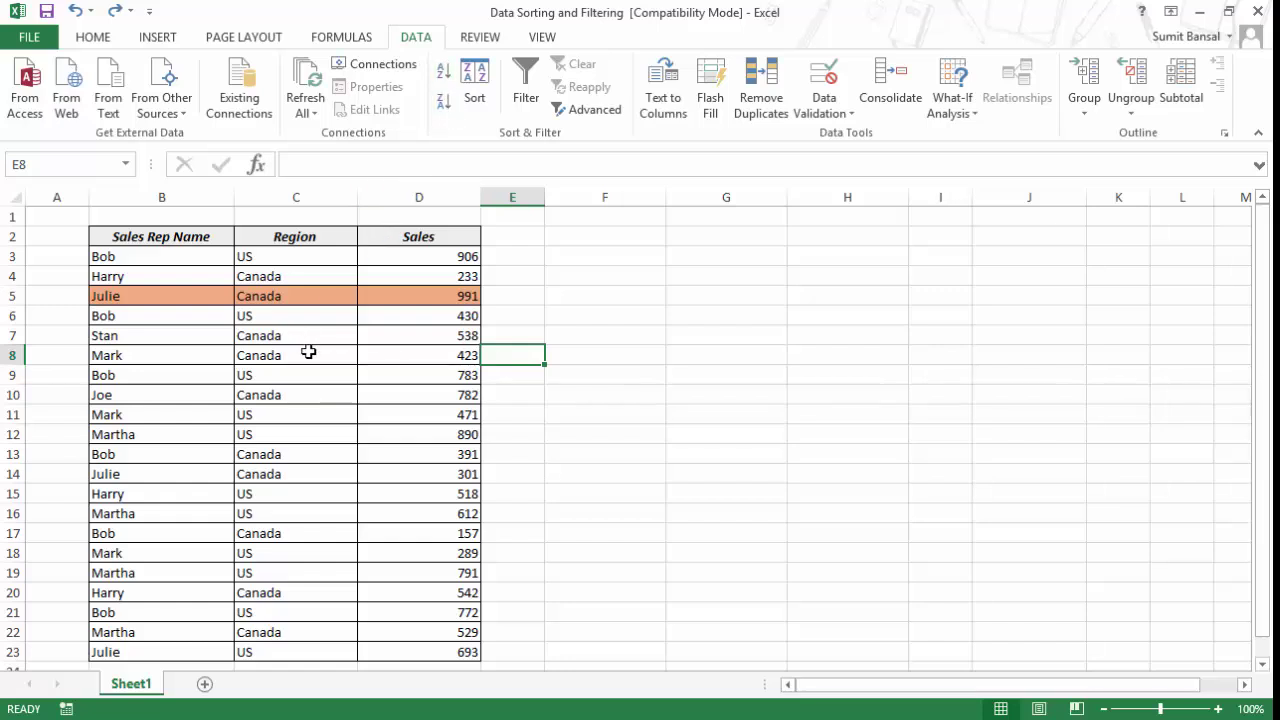
# Step: Sort the whole table by Region from A to Z starting from cell C5, and undo the sort
pyautogui.click(300, 296)
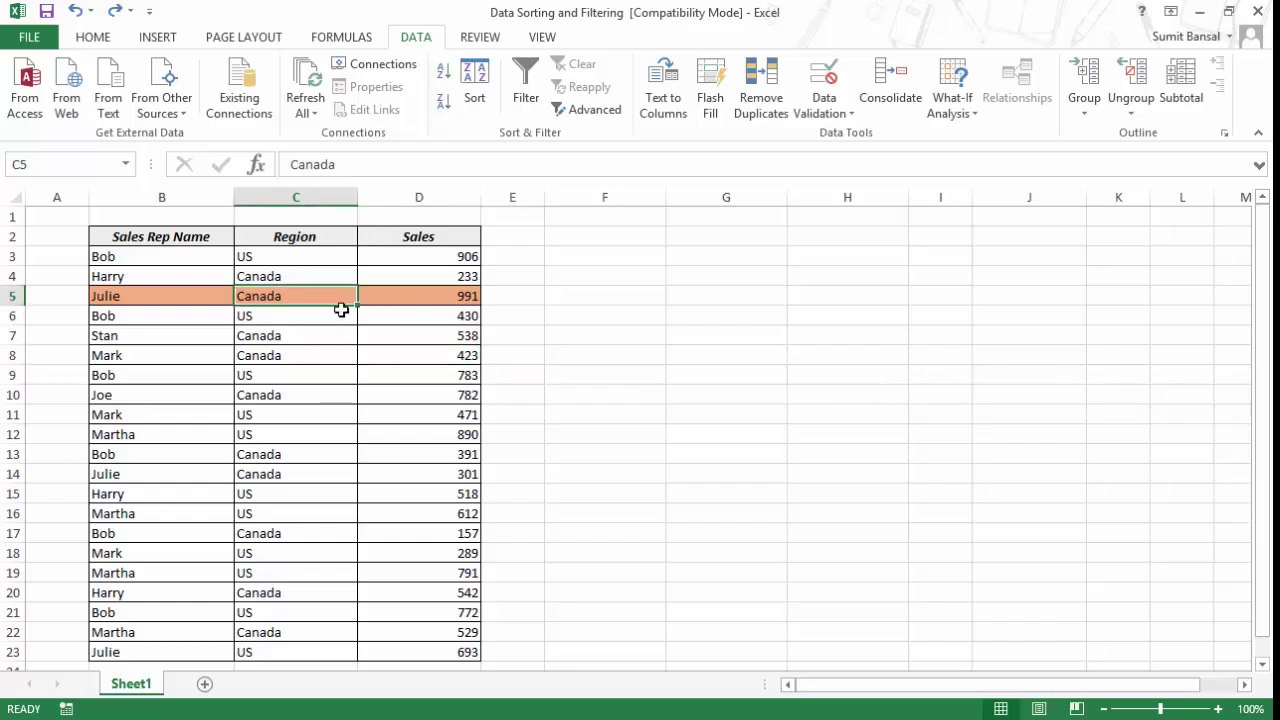
pyautogui.click(444, 71)
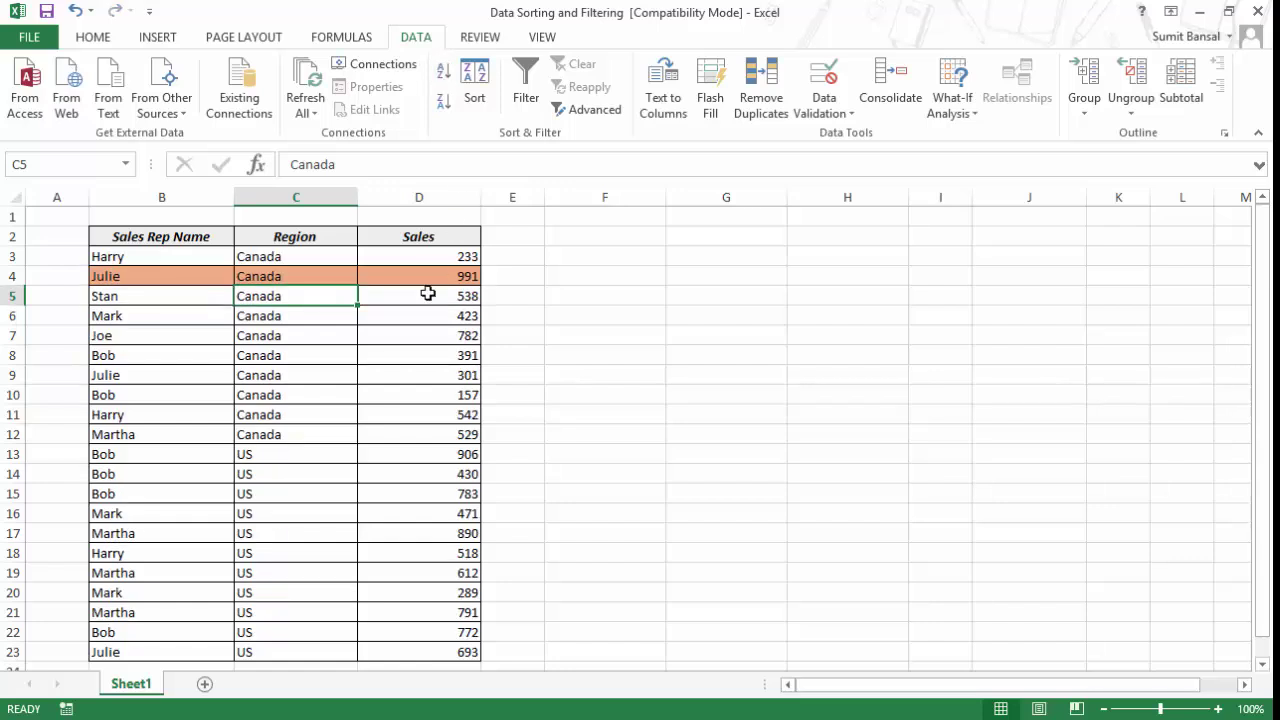
pyautogui.hotkey('ctrl', 'z')
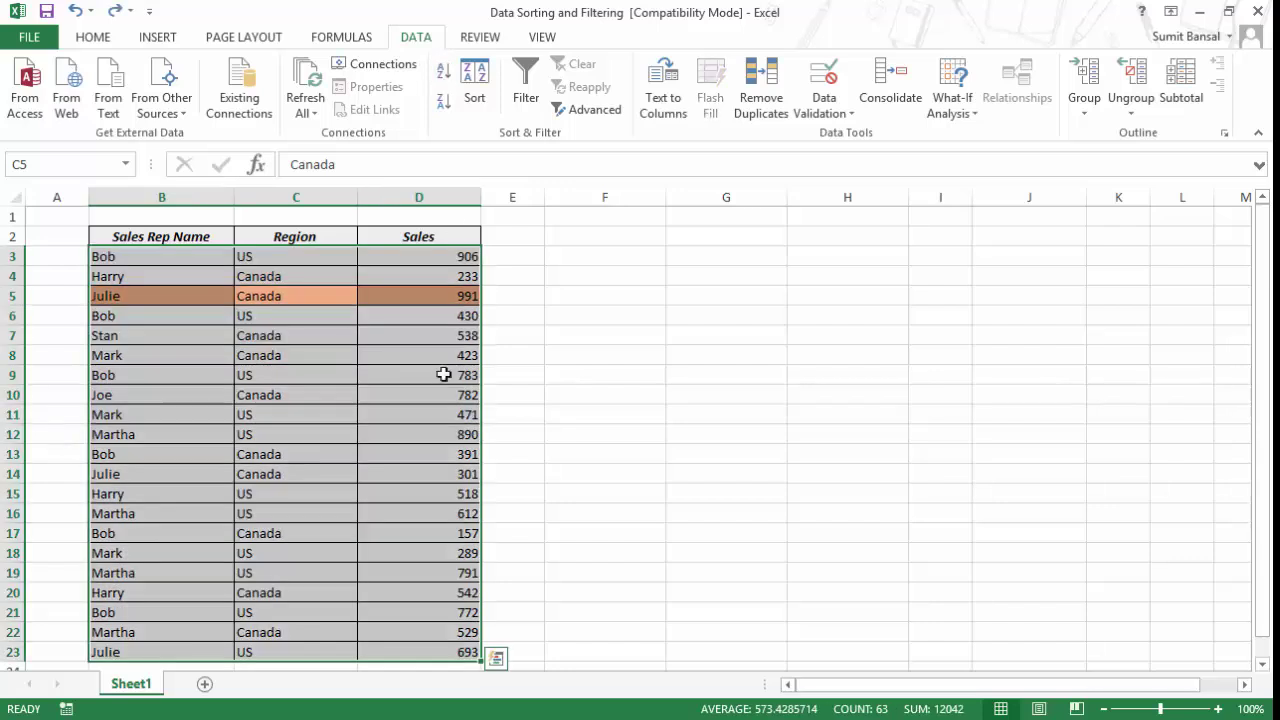
pyautogui.click(550, 291)
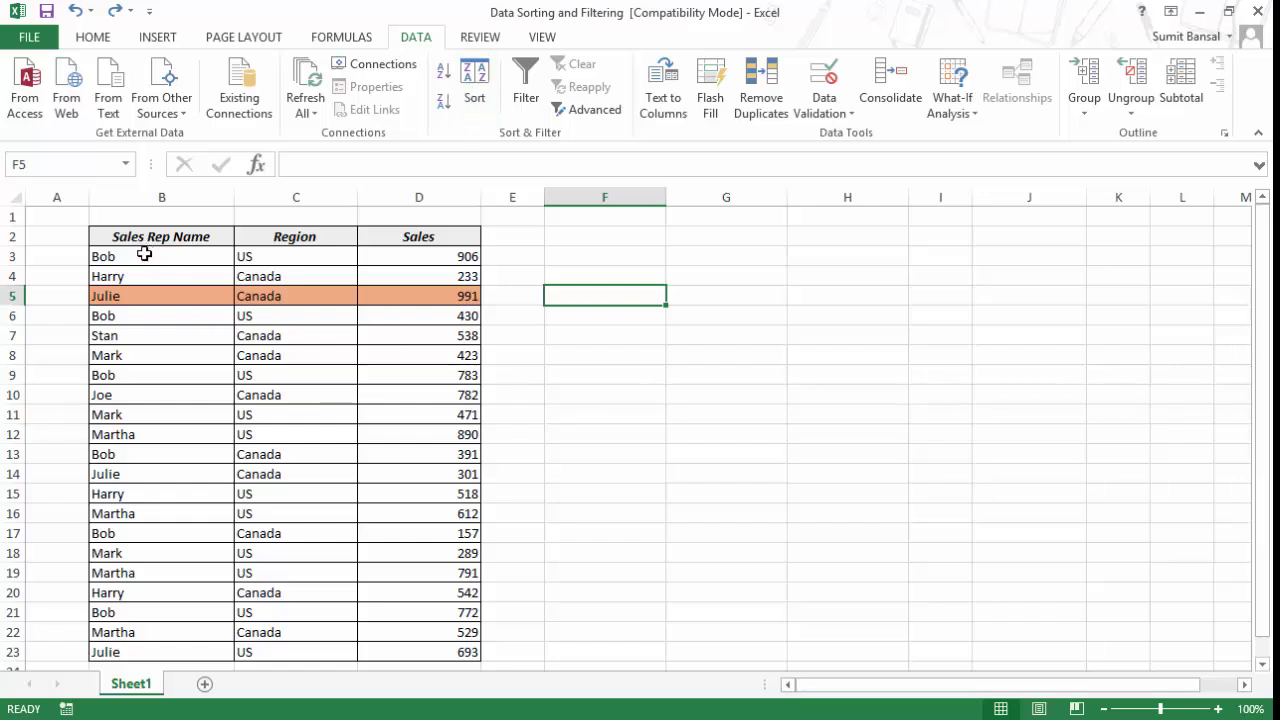
# Step: Open the Sort dialog for the table B2:D23 and switch the data headers option off and on again
pyautogui.moveTo(166, 251); pyautogui.dragTo(414, 645)
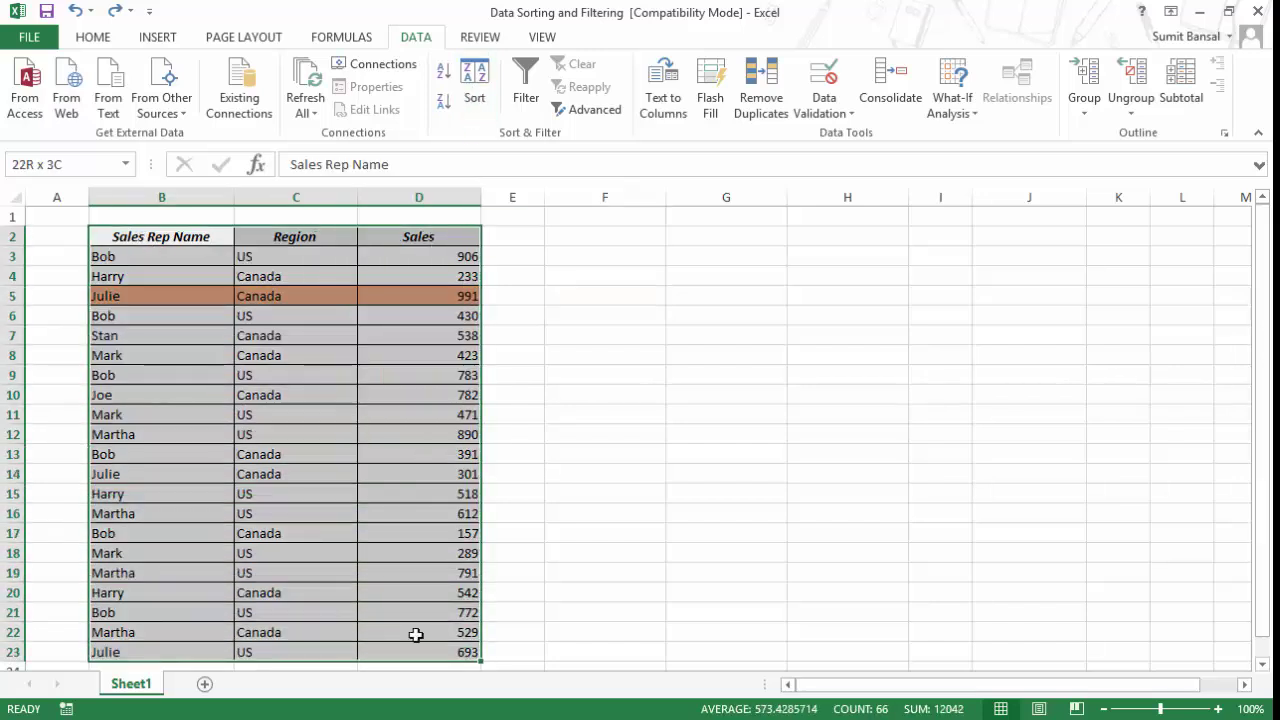
pyautogui.click(475, 88)
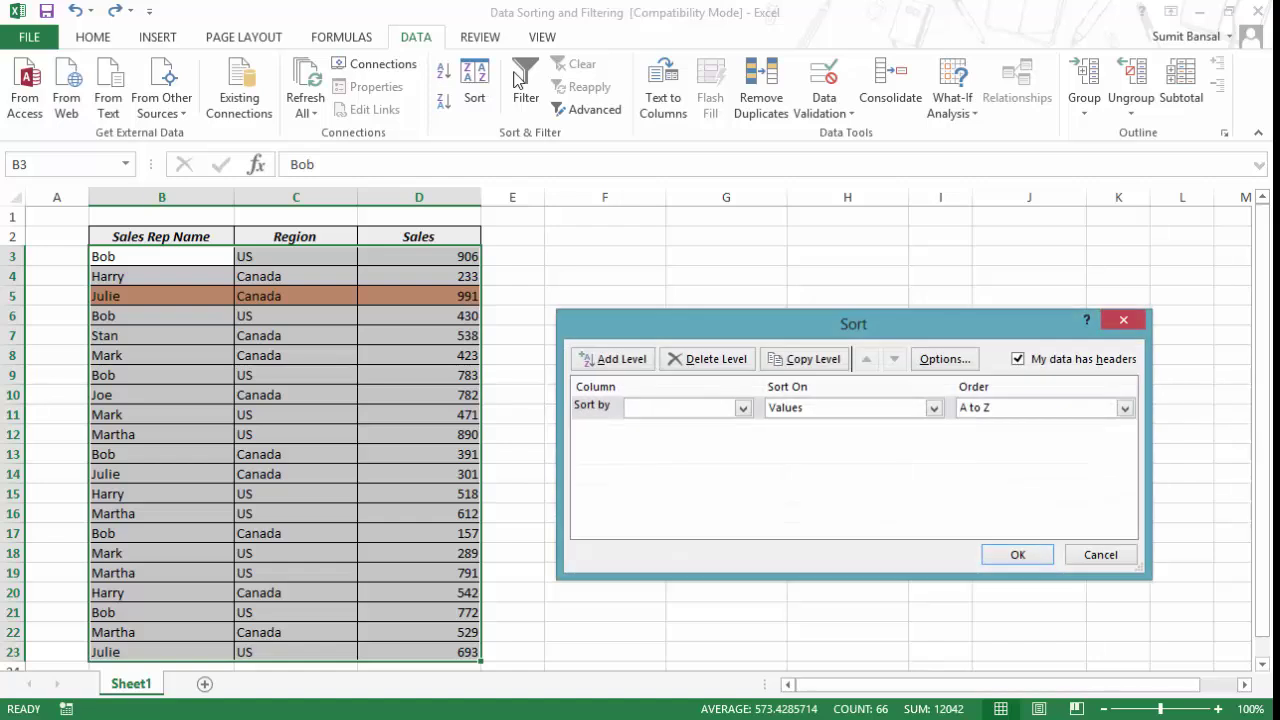
pyautogui.moveTo(730, 334); pyautogui.dragTo(666, 261)
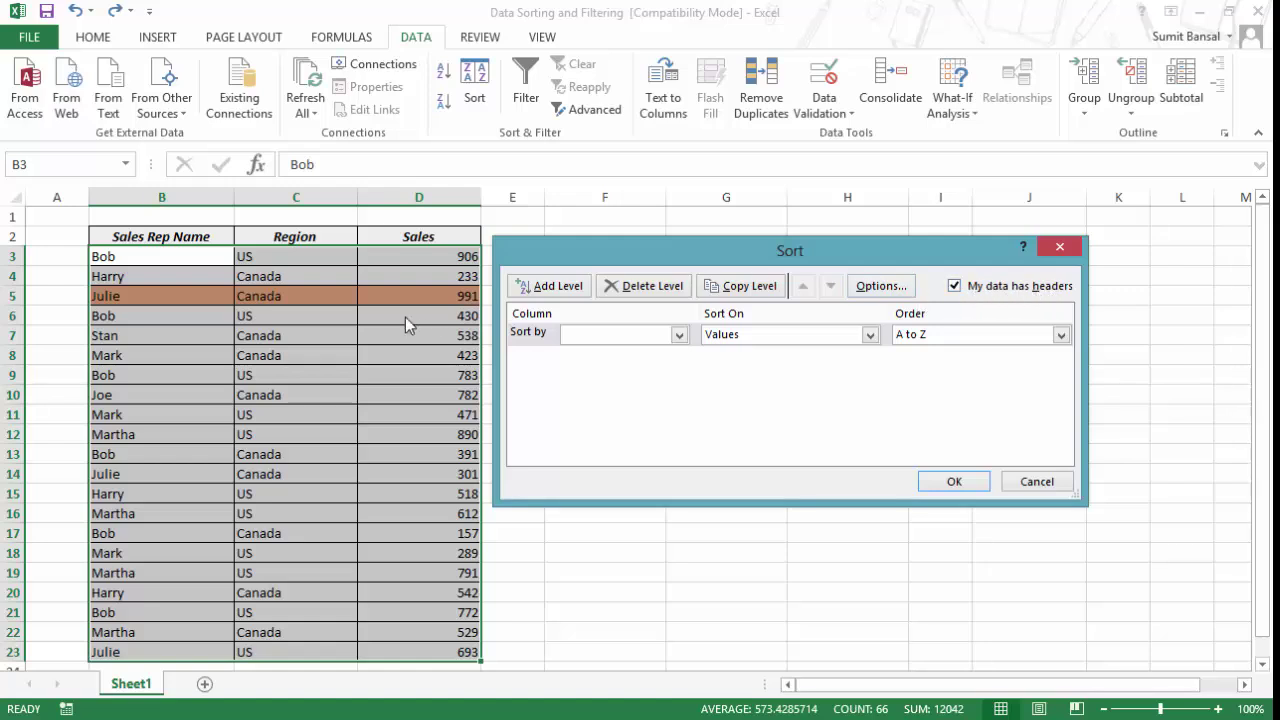
pyautogui.click(955, 286)
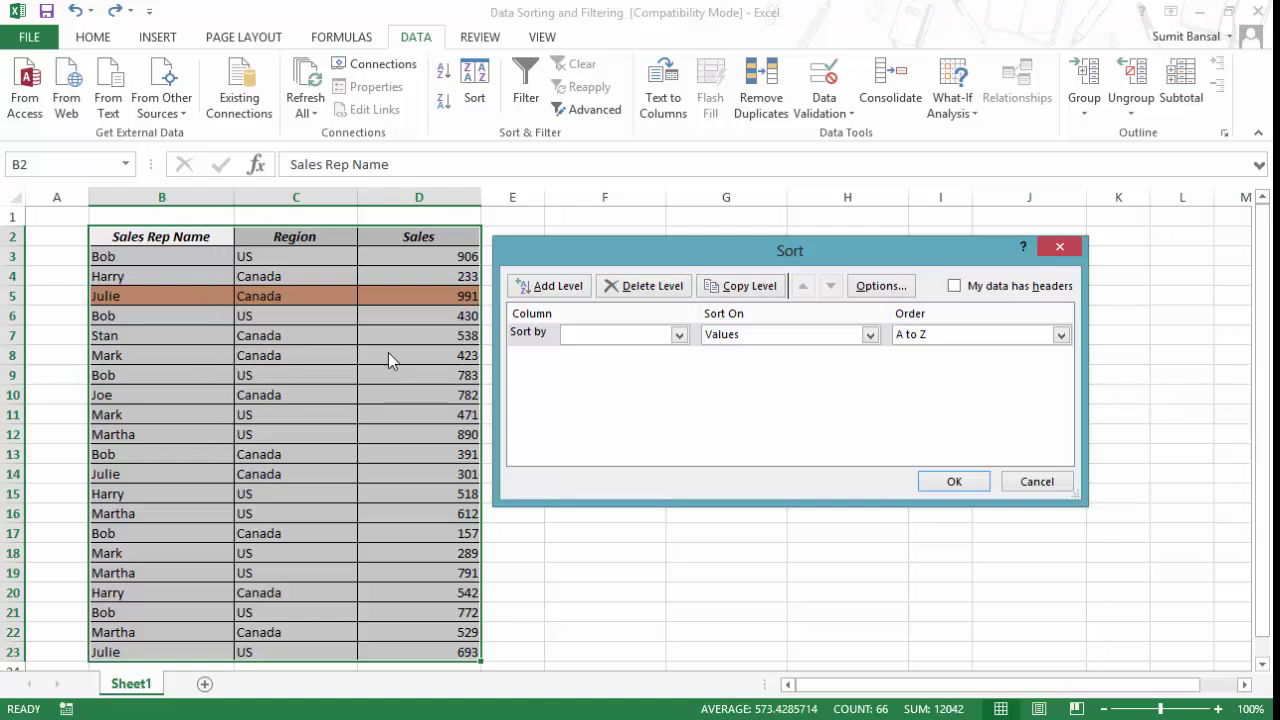
pyautogui.click(954, 286)
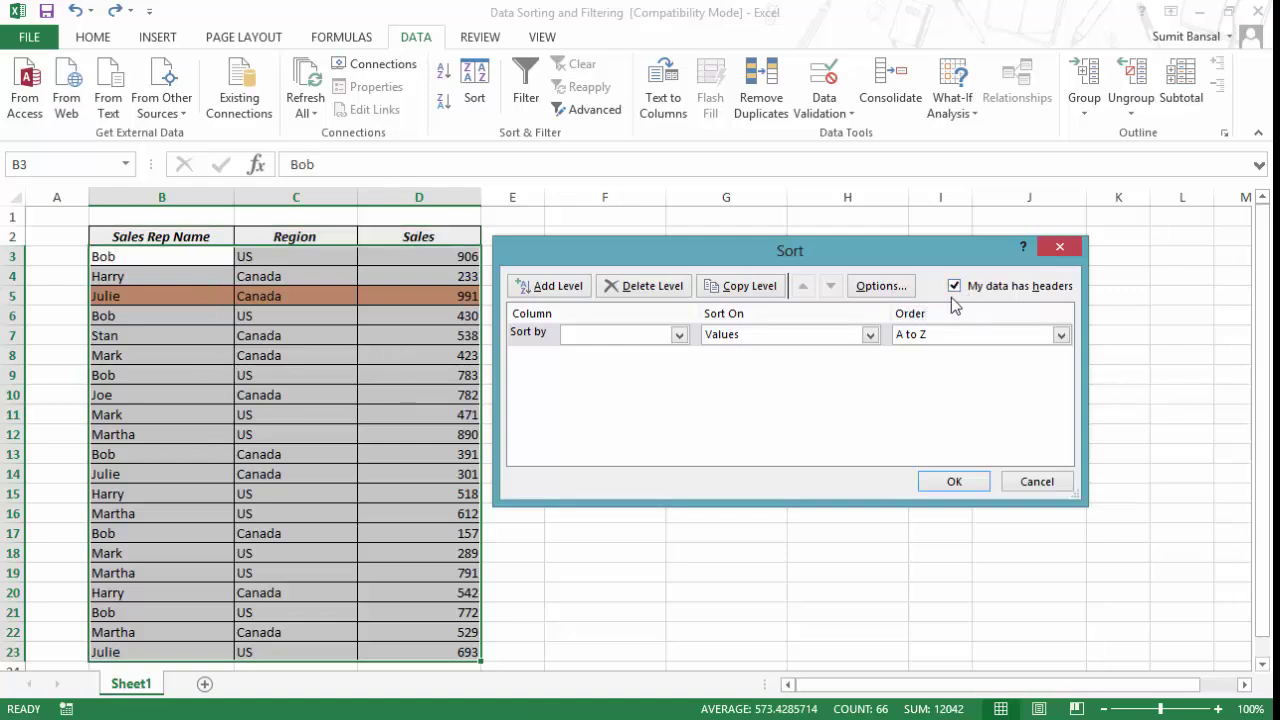
# Step: Sort the table by Sales Rep Name on Values in A to Z order, and undo the sort
pyautogui.click(578, 334)
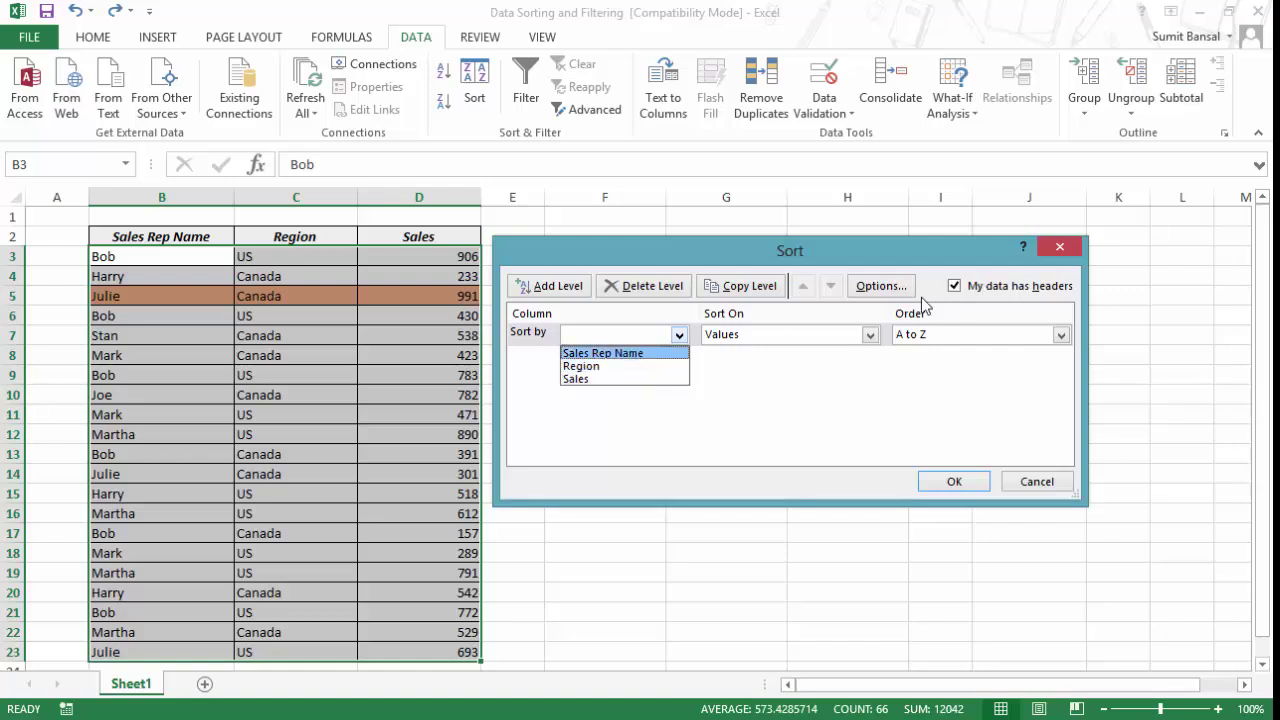
pyautogui.click(624, 354)
pyautogui.click(757, 336)
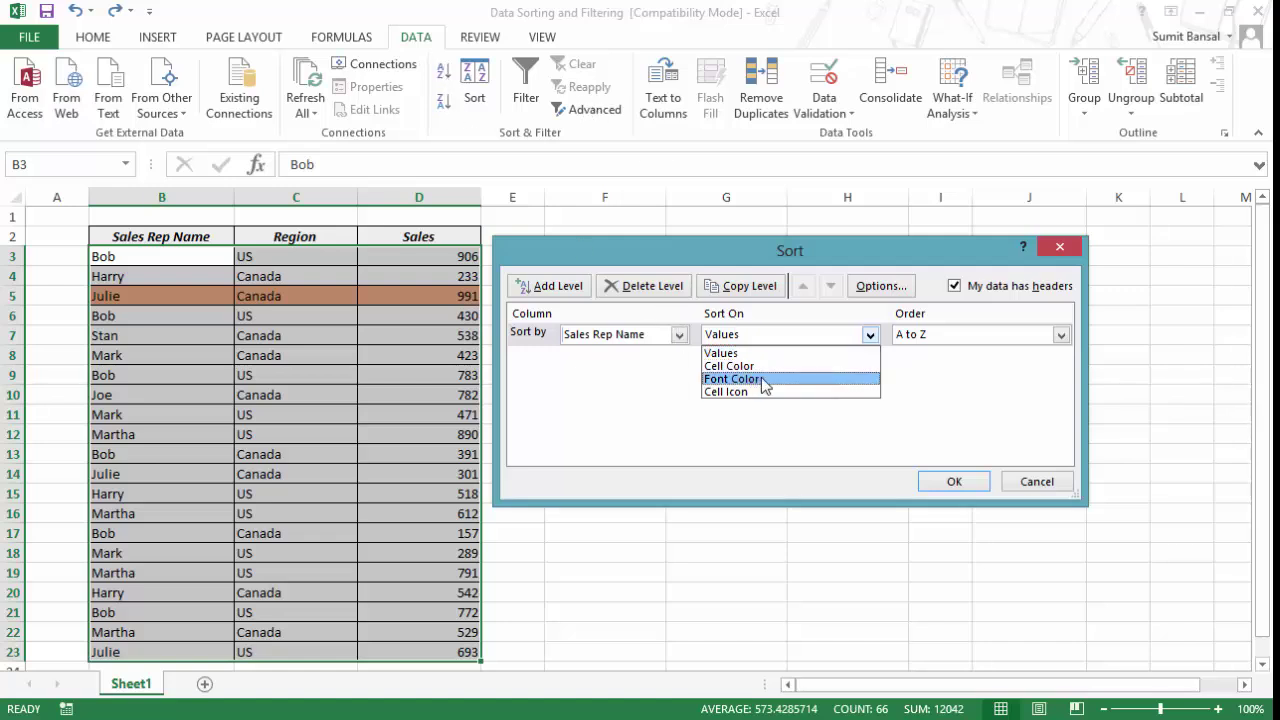
pyautogui.click(934, 337)
pyautogui.click(908, 339)
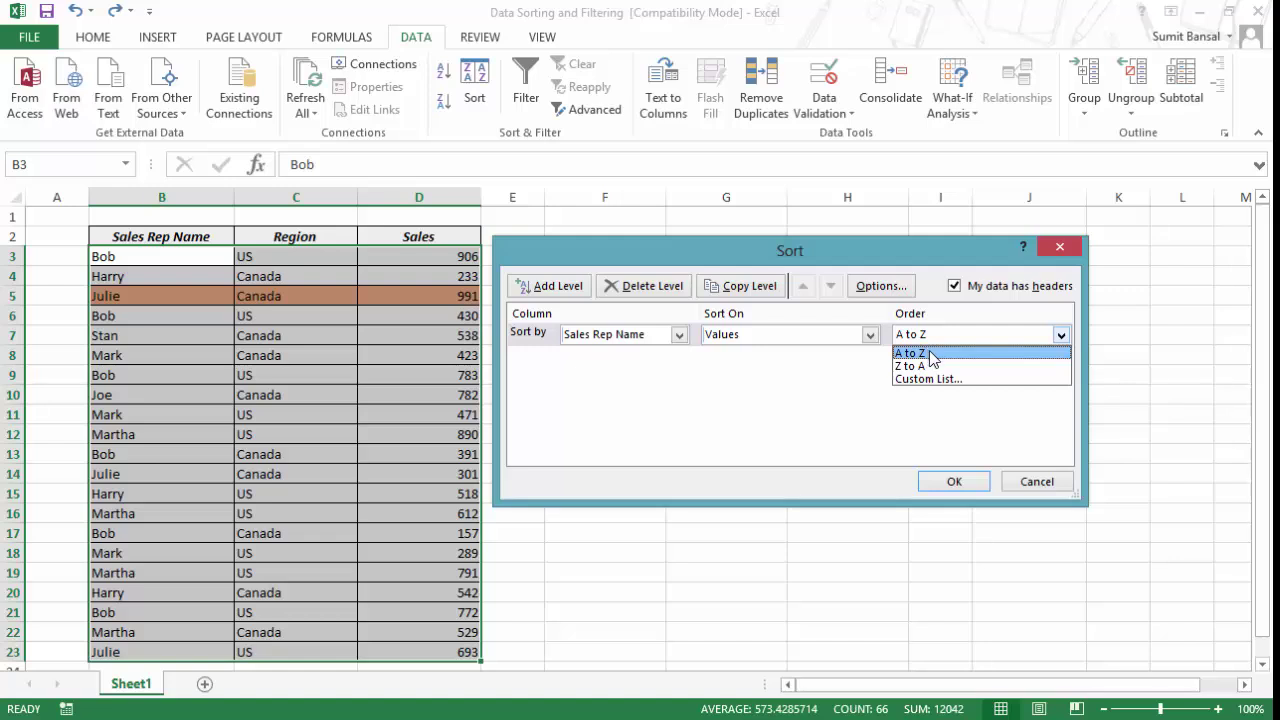
pyautogui.click(930, 356)
pyautogui.click(954, 483)
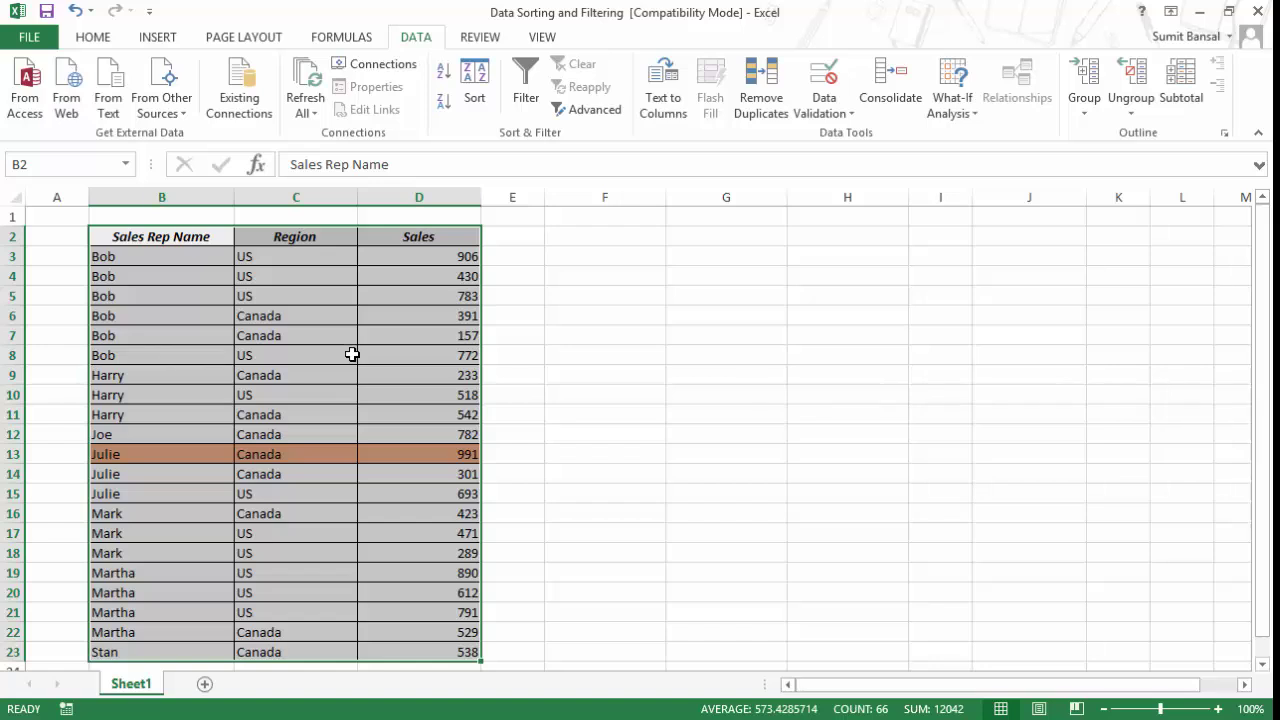
pyautogui.hotkey('ctrl', 'z')
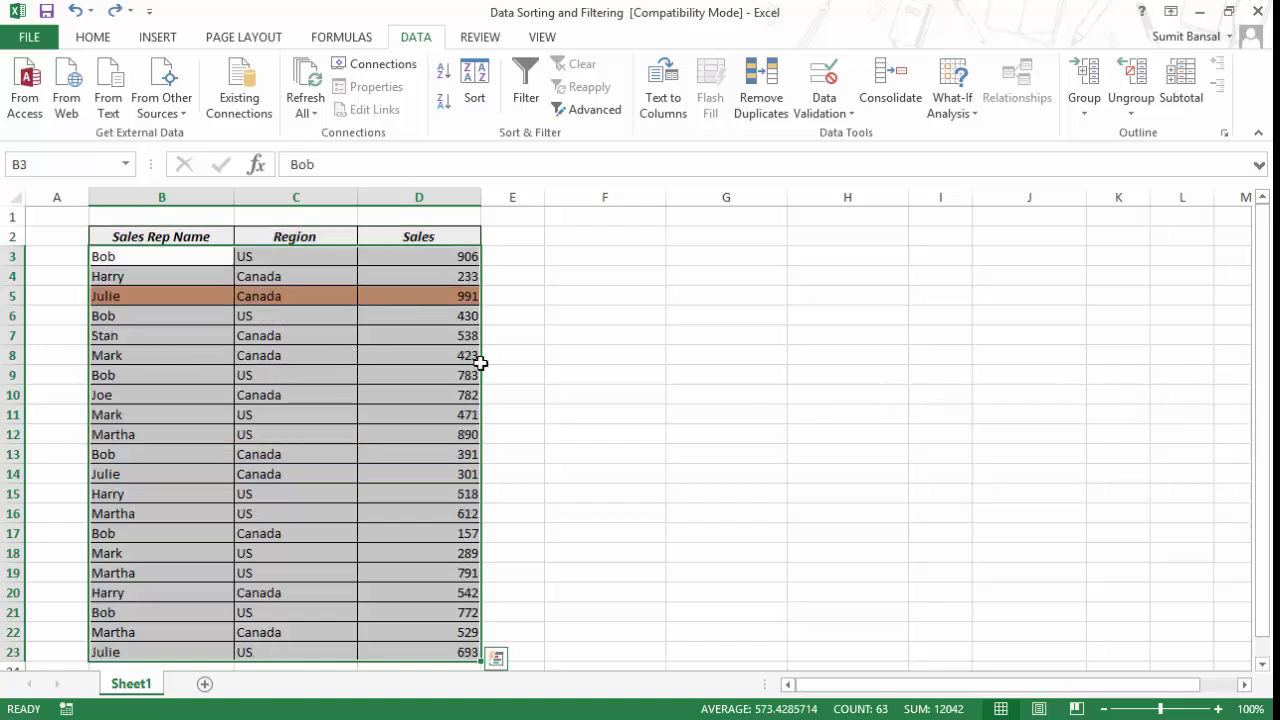
# Step: Open the Sort dialog for the table and set the first level to Sales Rep Name on Values, A to Z
pyautogui.click(476, 82)
pyautogui.moveTo(612, 258); pyautogui.dragTo(643, 246)
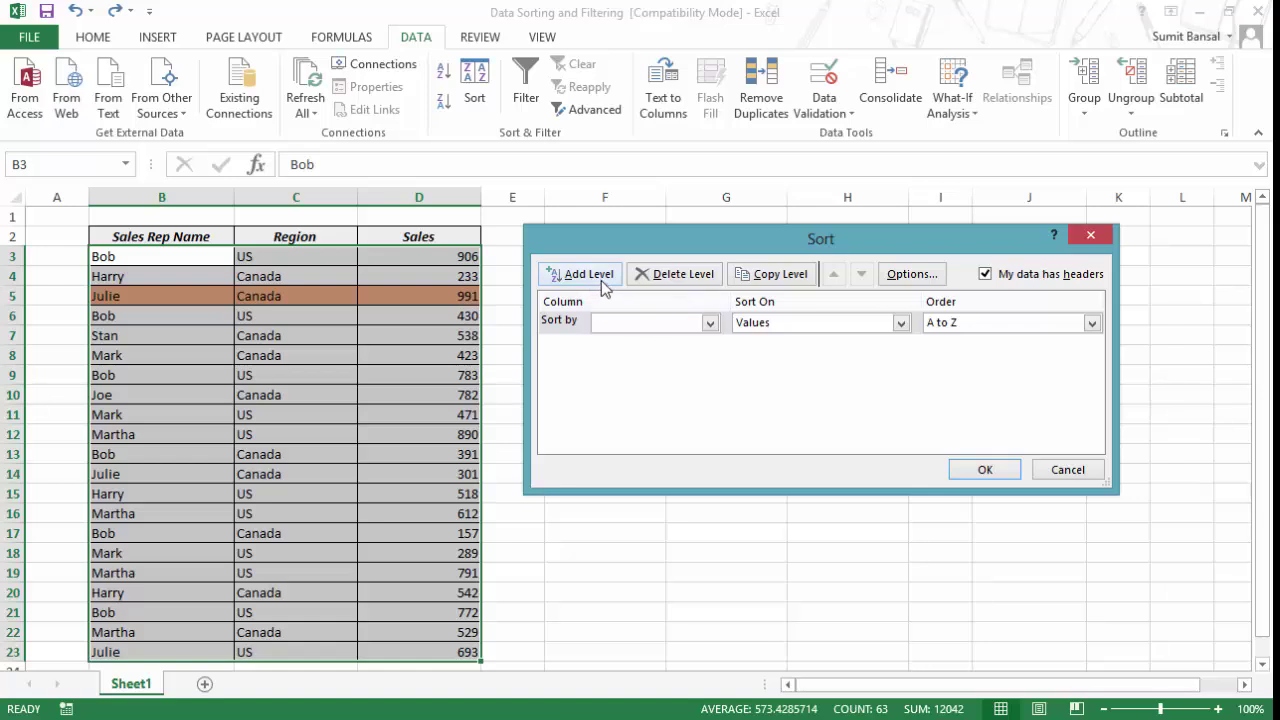
pyautogui.click(619, 322)
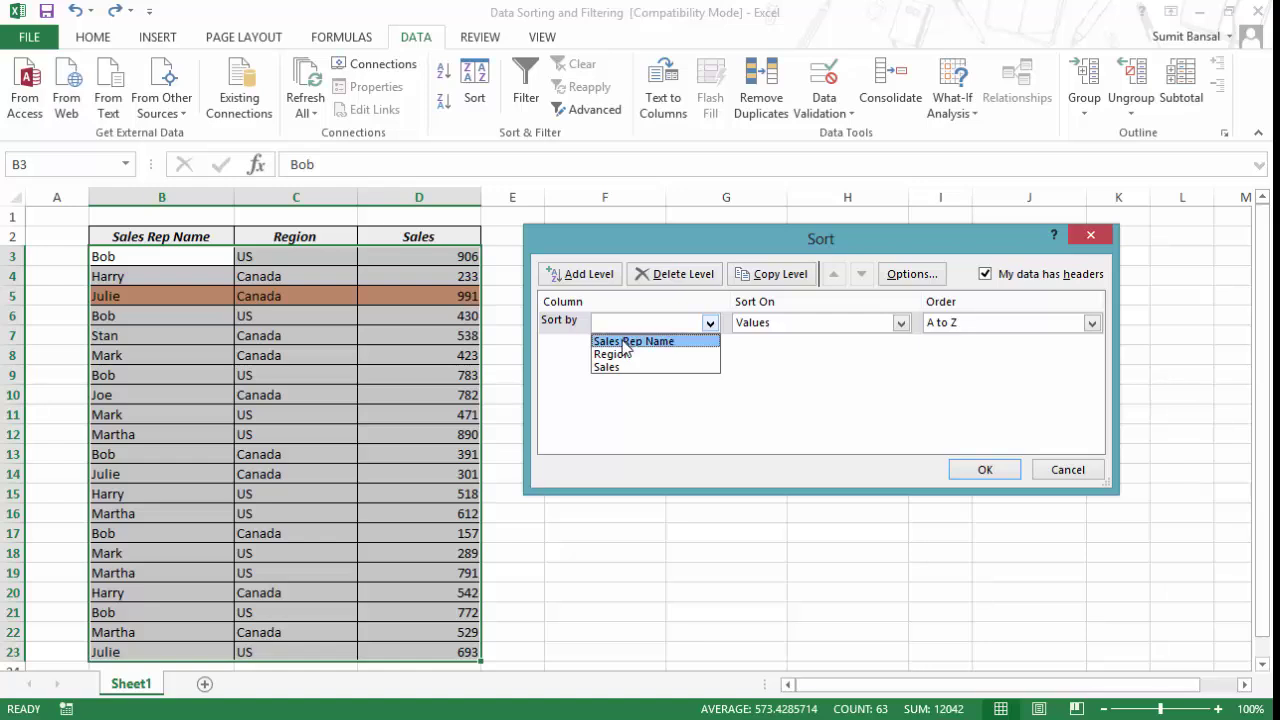
pyautogui.click(626, 342)
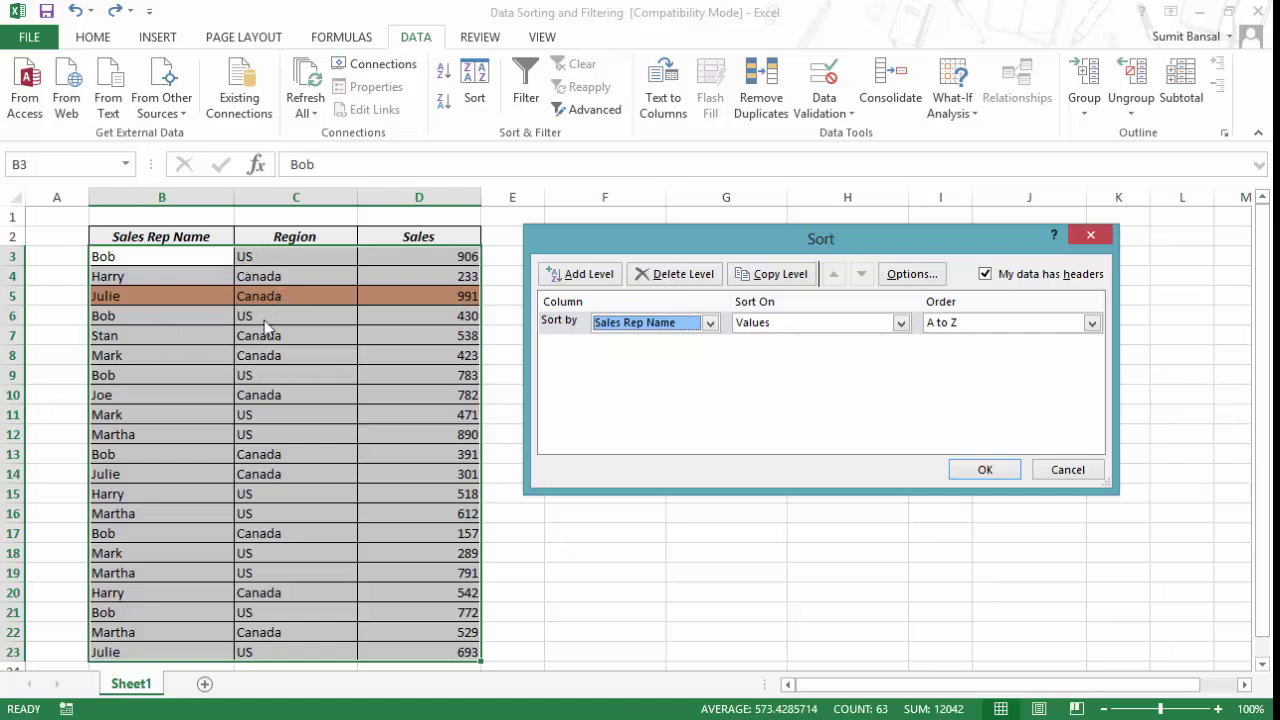
# Step: Add a second sort level by Region on Values in Z to A order and apply the sort
pyautogui.click(602, 278)
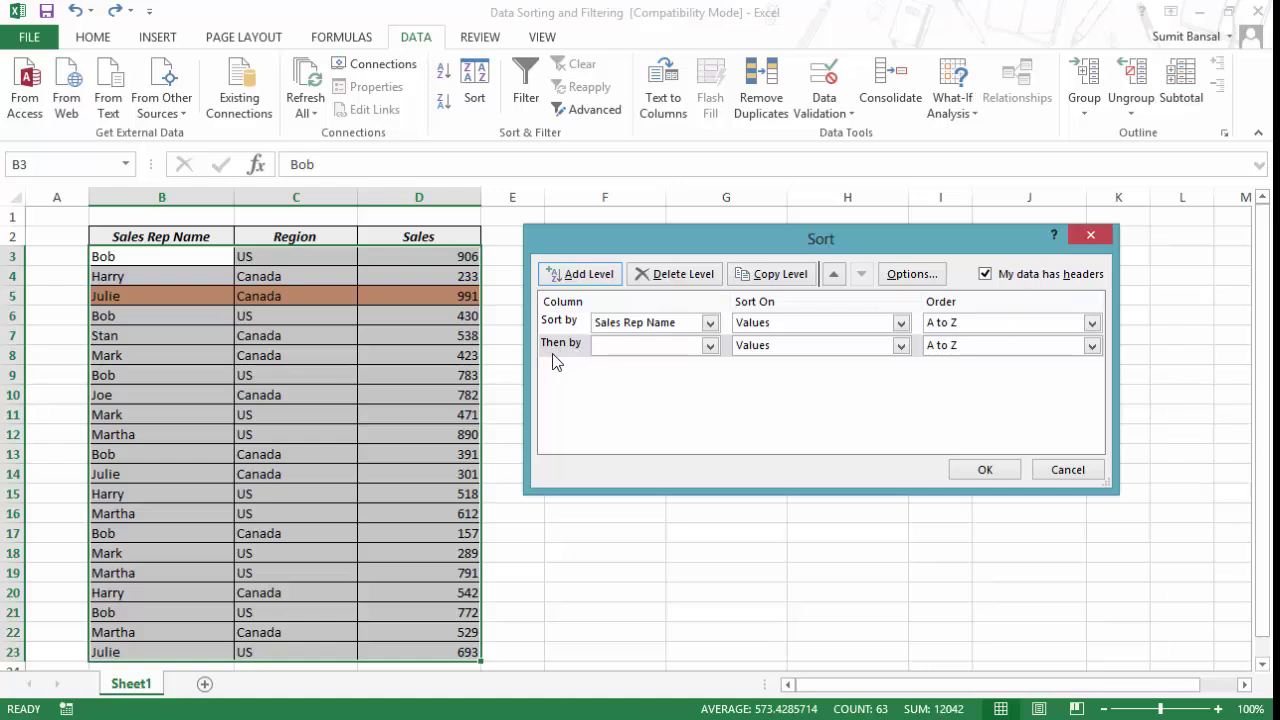
pyautogui.click(665, 346)
pyautogui.click(643, 378)
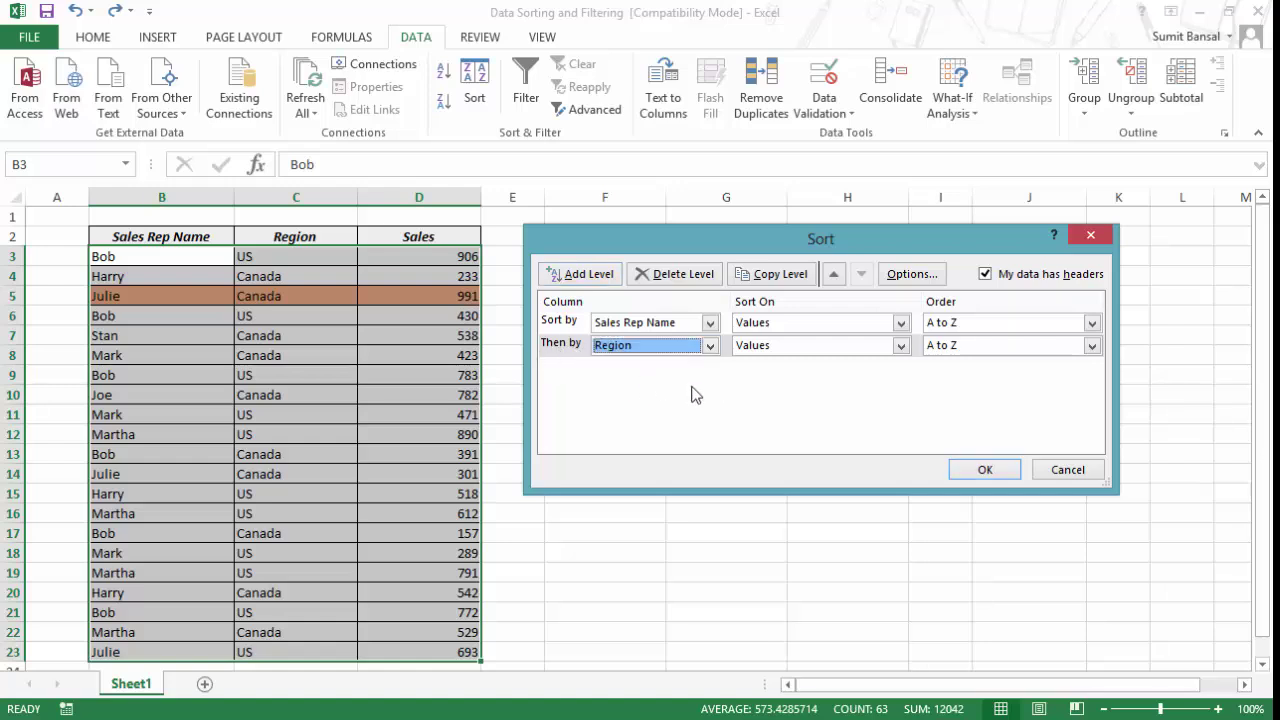
pyautogui.click(950, 350)
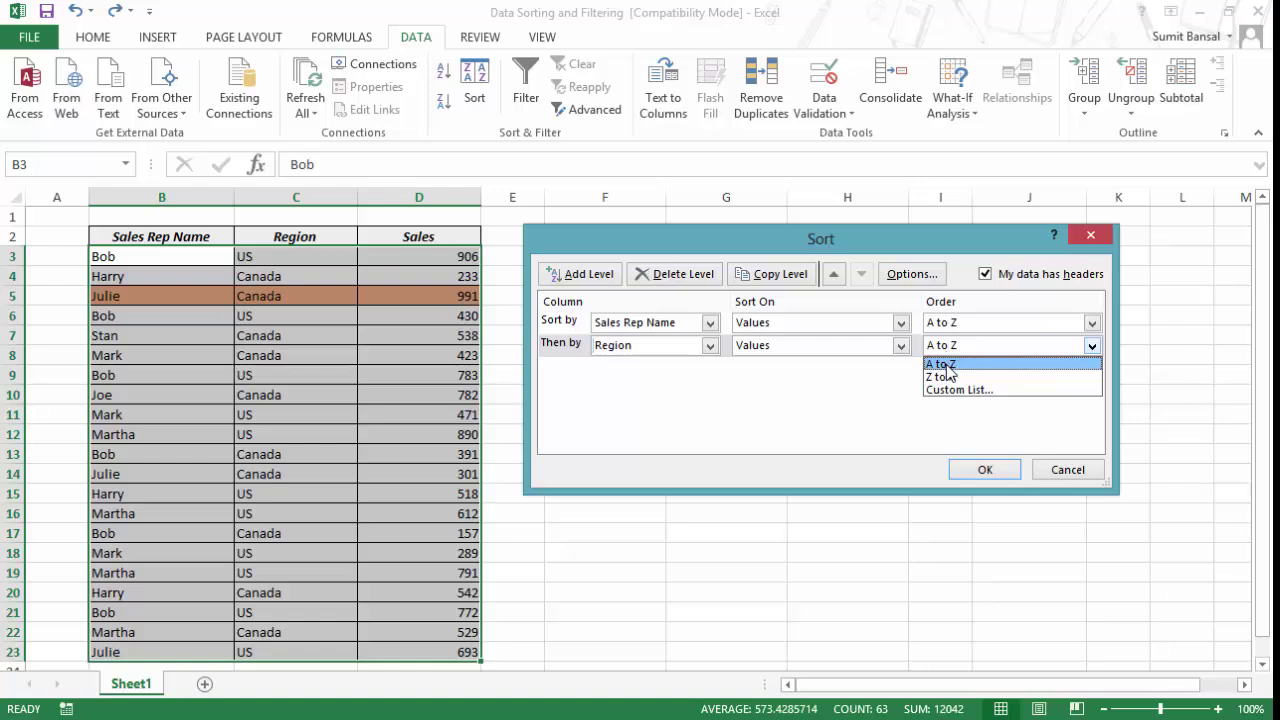
pyautogui.click(950, 377)
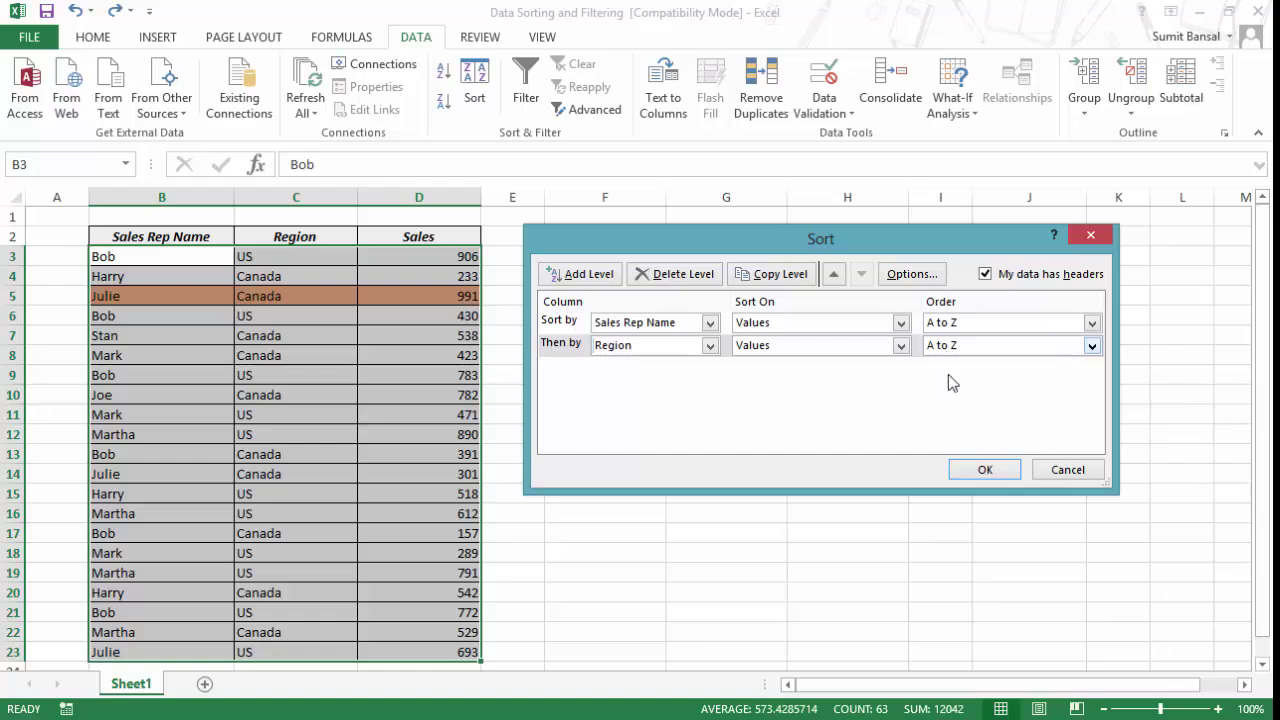
pyautogui.click(982, 472)
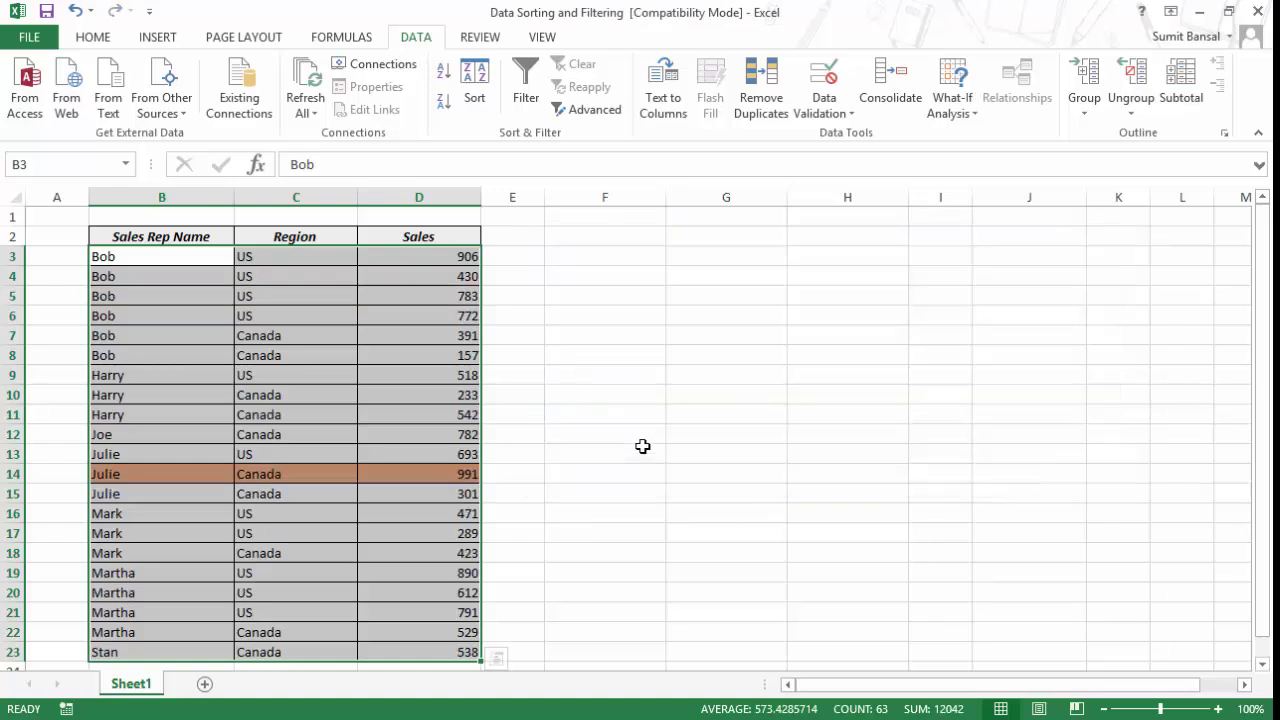
# Step: Select the first sales rep's name and region cells in rows 3 to 8 to examine the two-level order, and undo the sort
pyautogui.moveTo(114, 255); pyautogui.dragTo(121, 357)
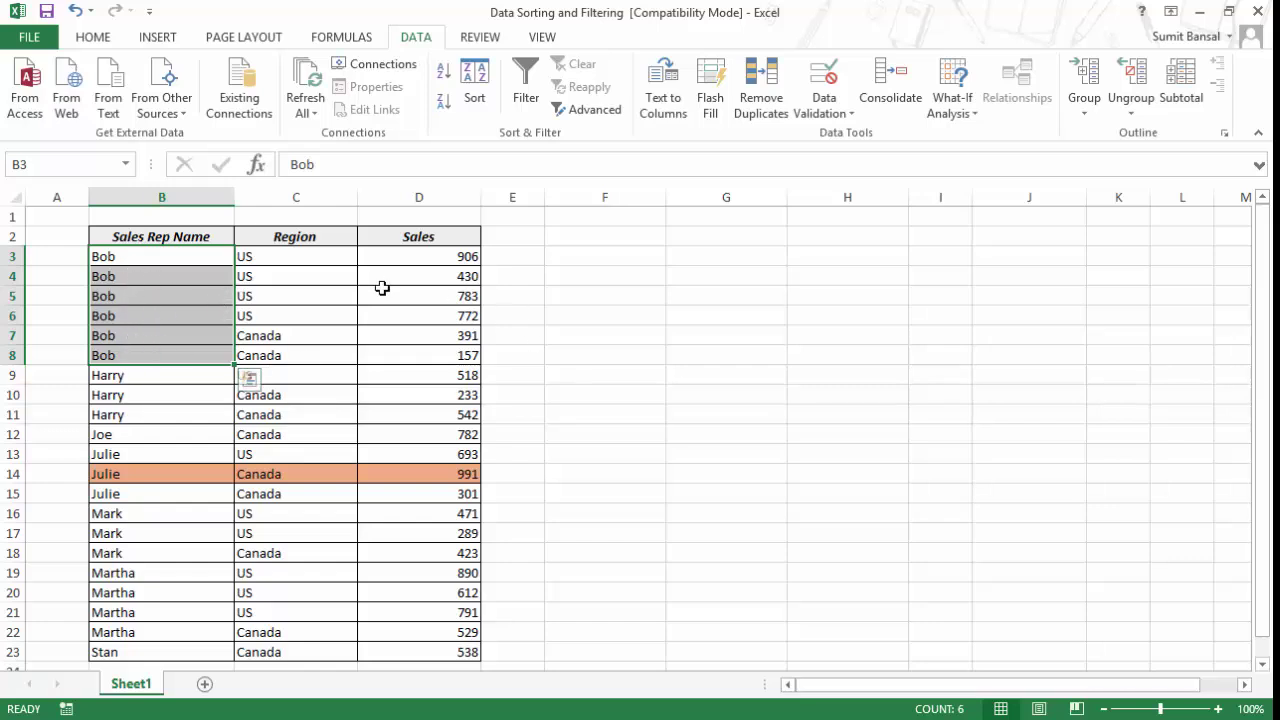
pyautogui.moveTo(254, 256); pyautogui.dragTo(272, 355)
pyautogui.moveTo(254, 257); pyautogui.dragTo(263, 354)
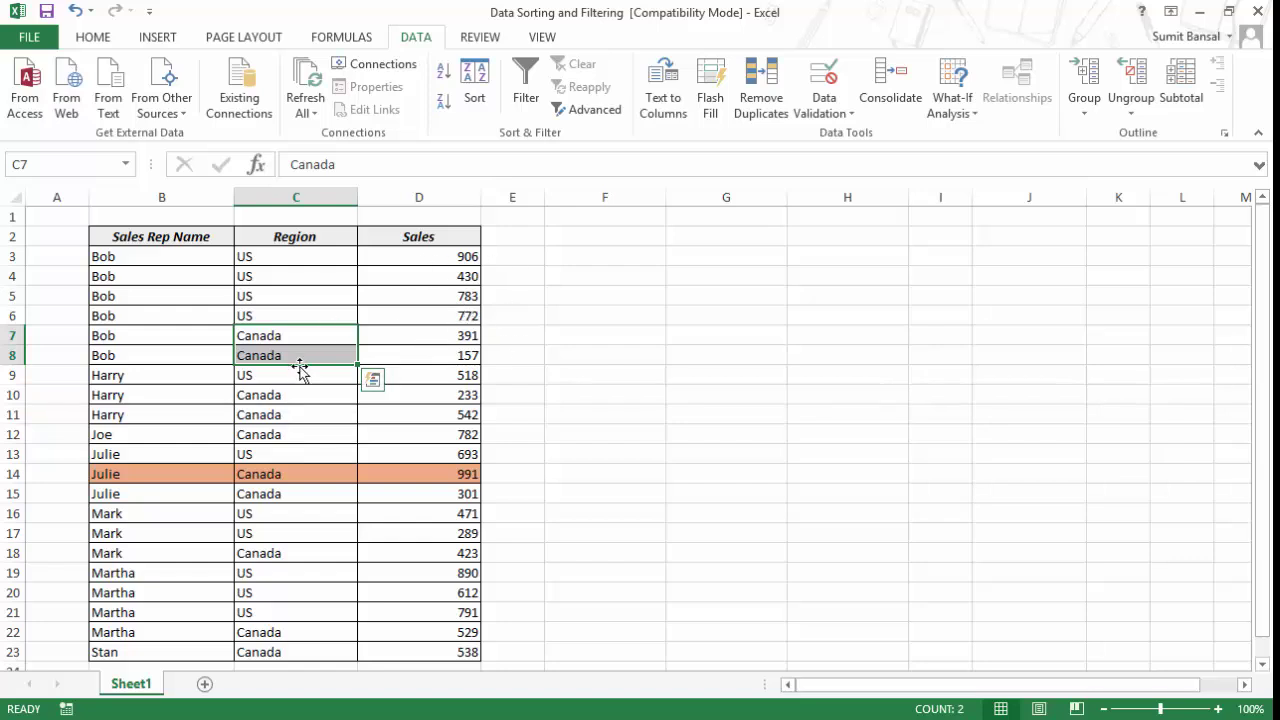
pyautogui.hotkey('ctrl', 'z')
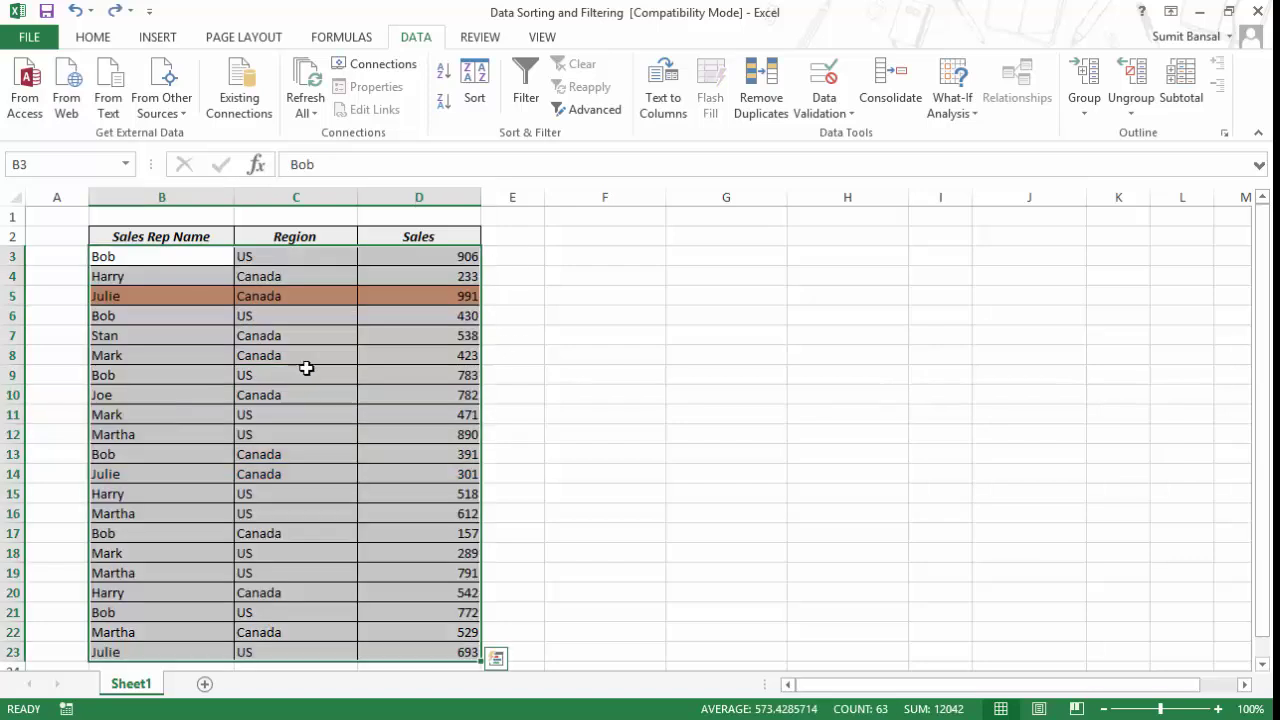
pyautogui.click(474, 97)
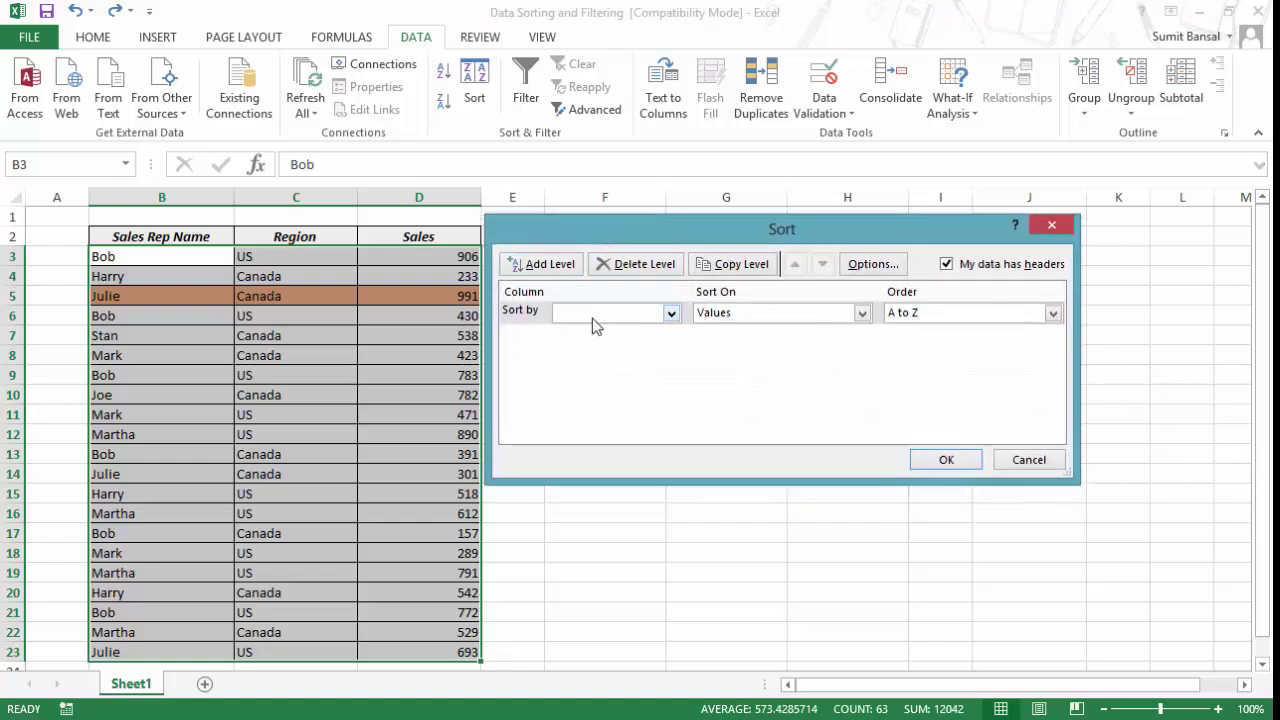
pyautogui.click(737, 313)
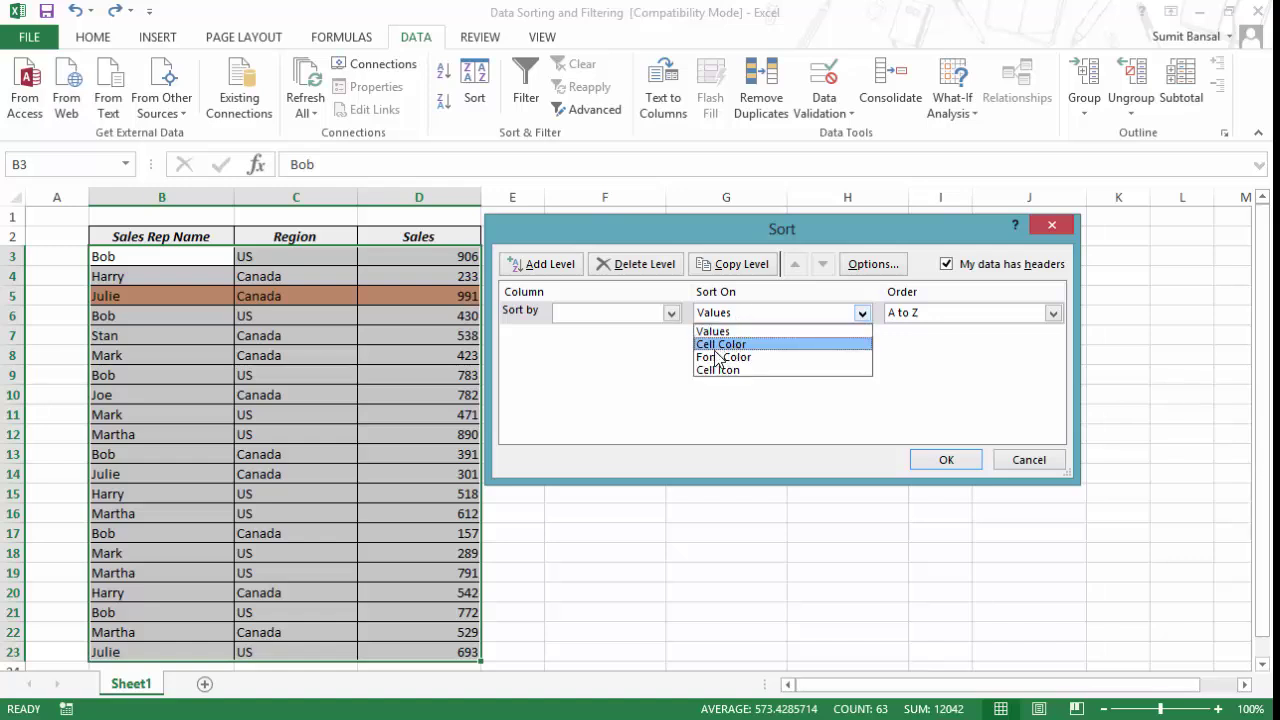
pyautogui.click(963, 463)
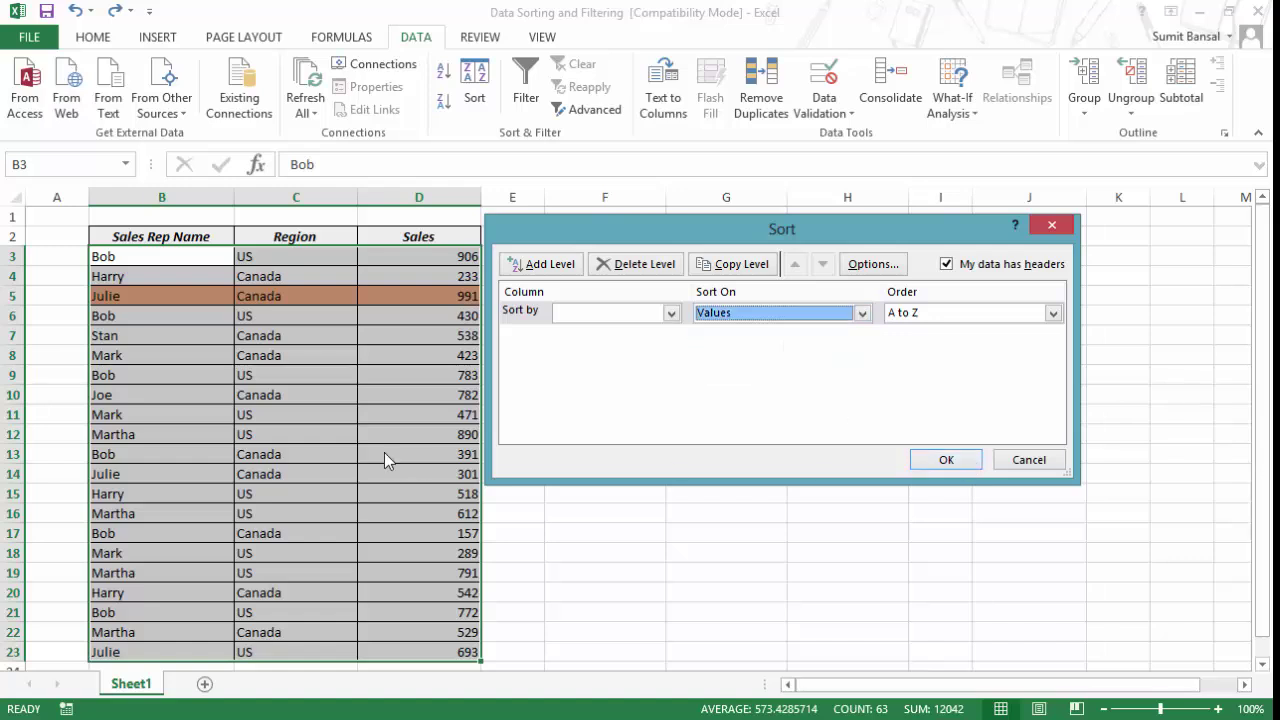
pyautogui.click(1029, 462)
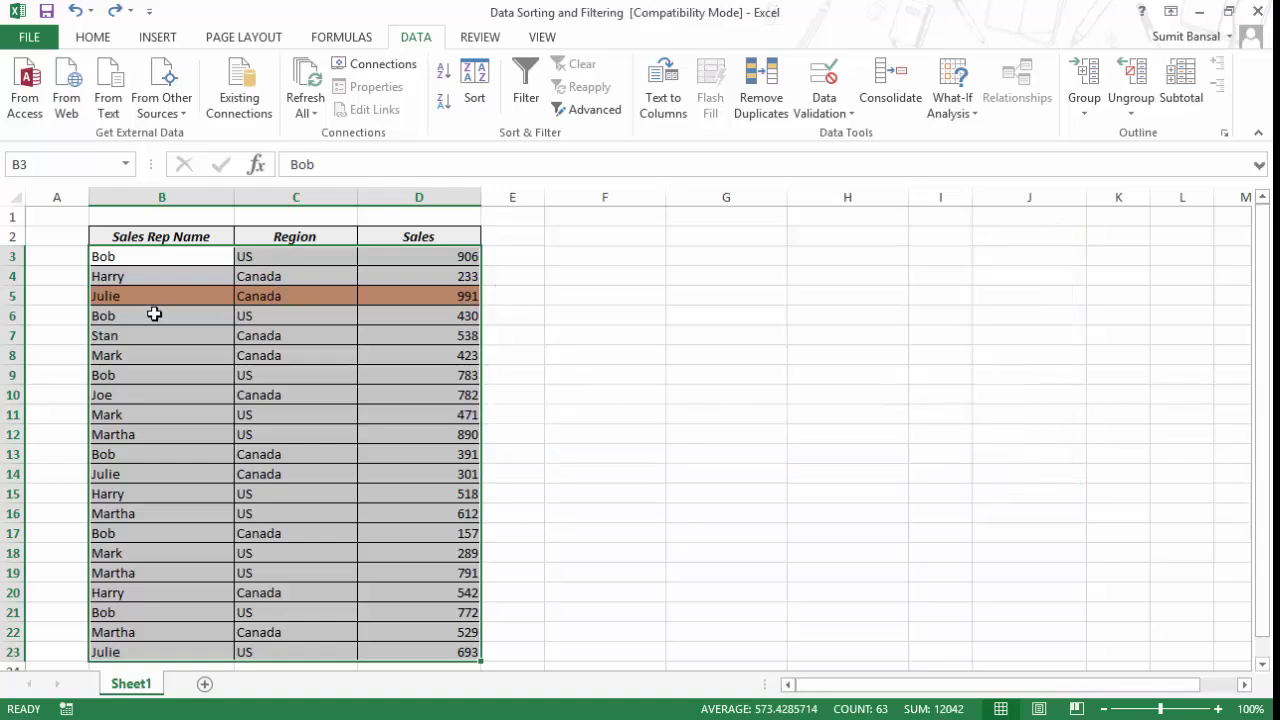
# Step: Fill the table rows B6:D10 with the standard red color
pyautogui.moveTo(151, 316); pyautogui.dragTo(387, 373)
pyautogui.click(104, 42)
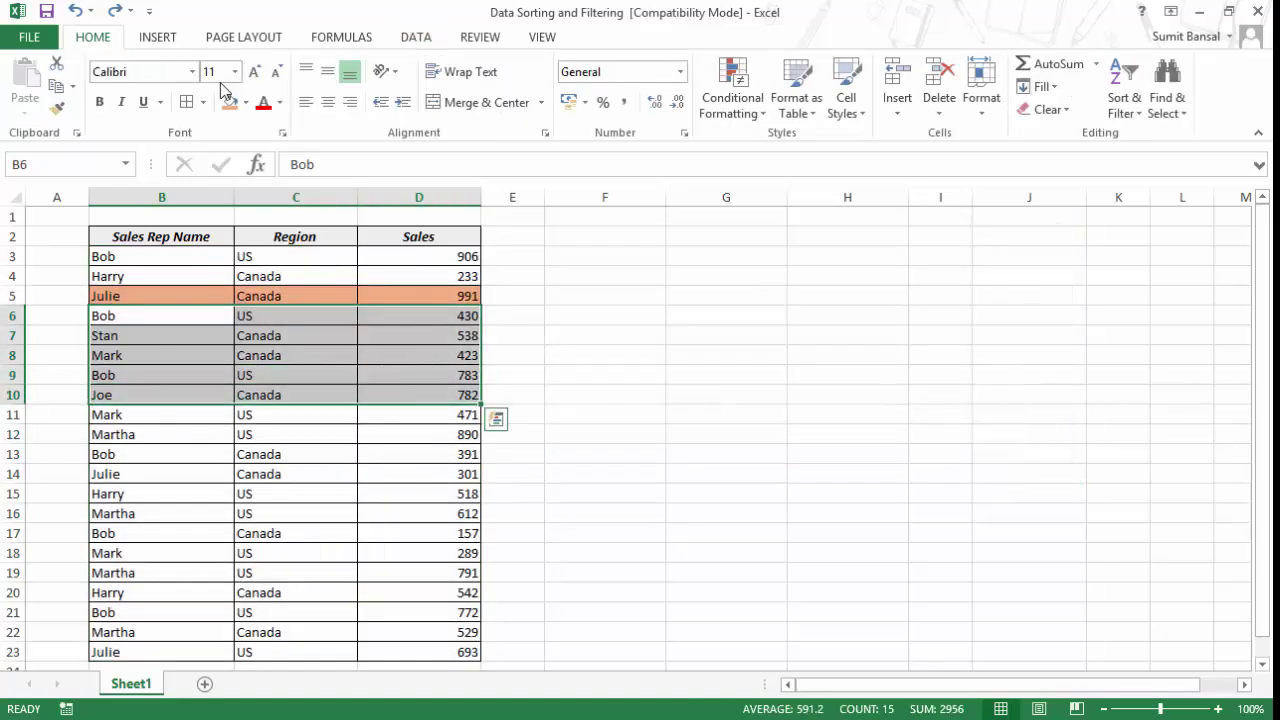
pyautogui.click(245, 102)
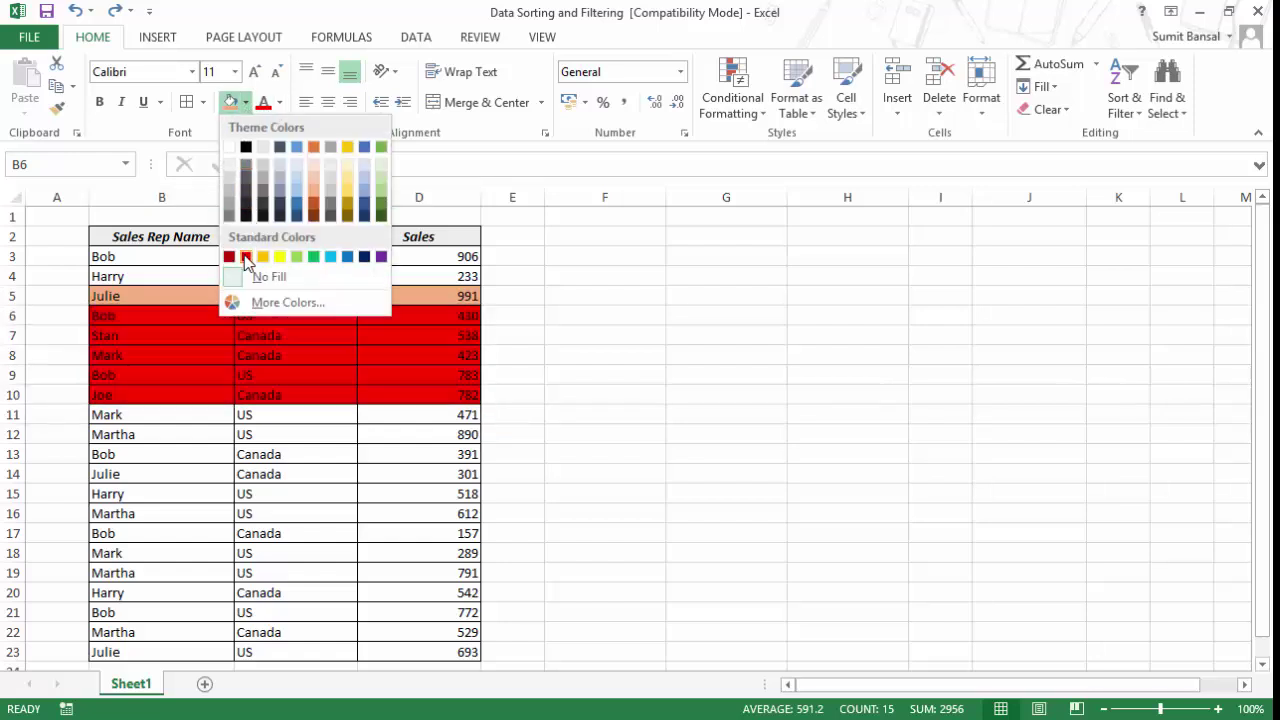
pyautogui.click(249, 265)
# Step: Fill the table rows B14:D19 with the standard light green color and deselect them
pyautogui.moveTo(149, 468); pyautogui.dragTo(400, 575)
pyautogui.click(245, 102)
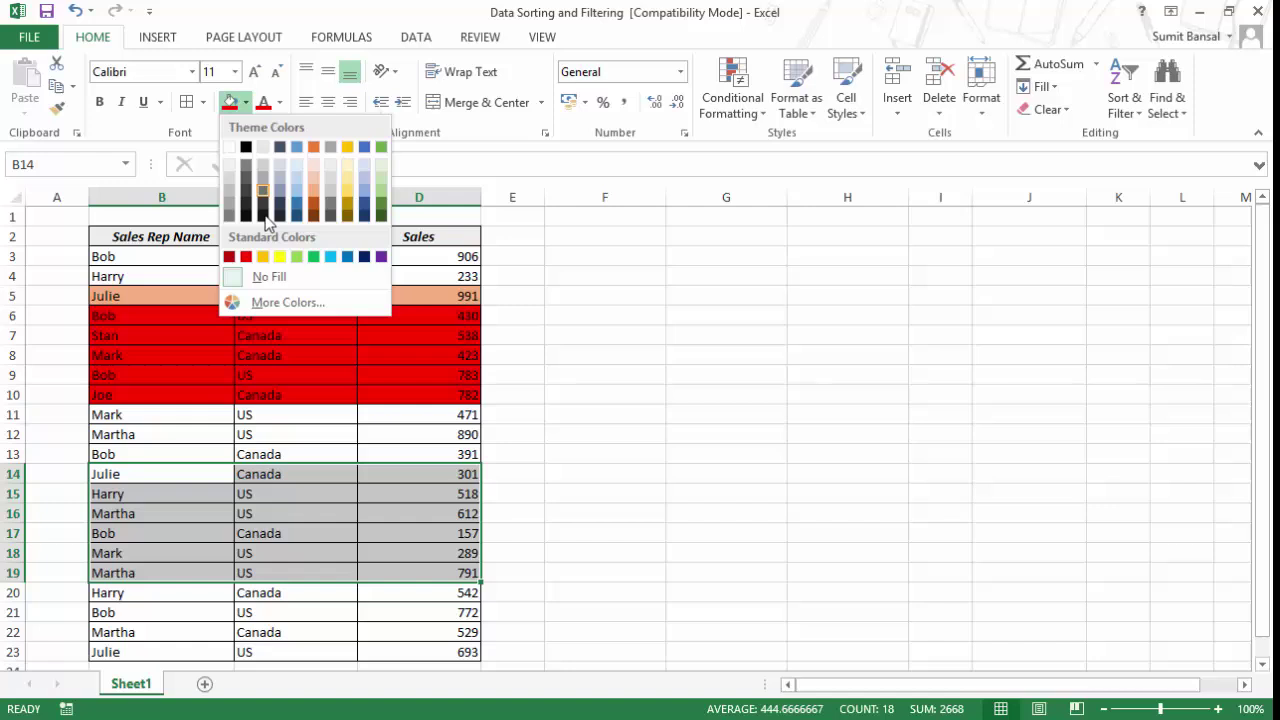
pyautogui.click(302, 262)
pyautogui.click(680, 455)
# Step: Open the Sort dialog for the colored table from cell C12 and set it to sort by Sales Rep Name on Cell Color
pyautogui.moveTo(162, 258); pyautogui.dragTo(414, 563)
pyautogui.scroll(2, 526, 570)
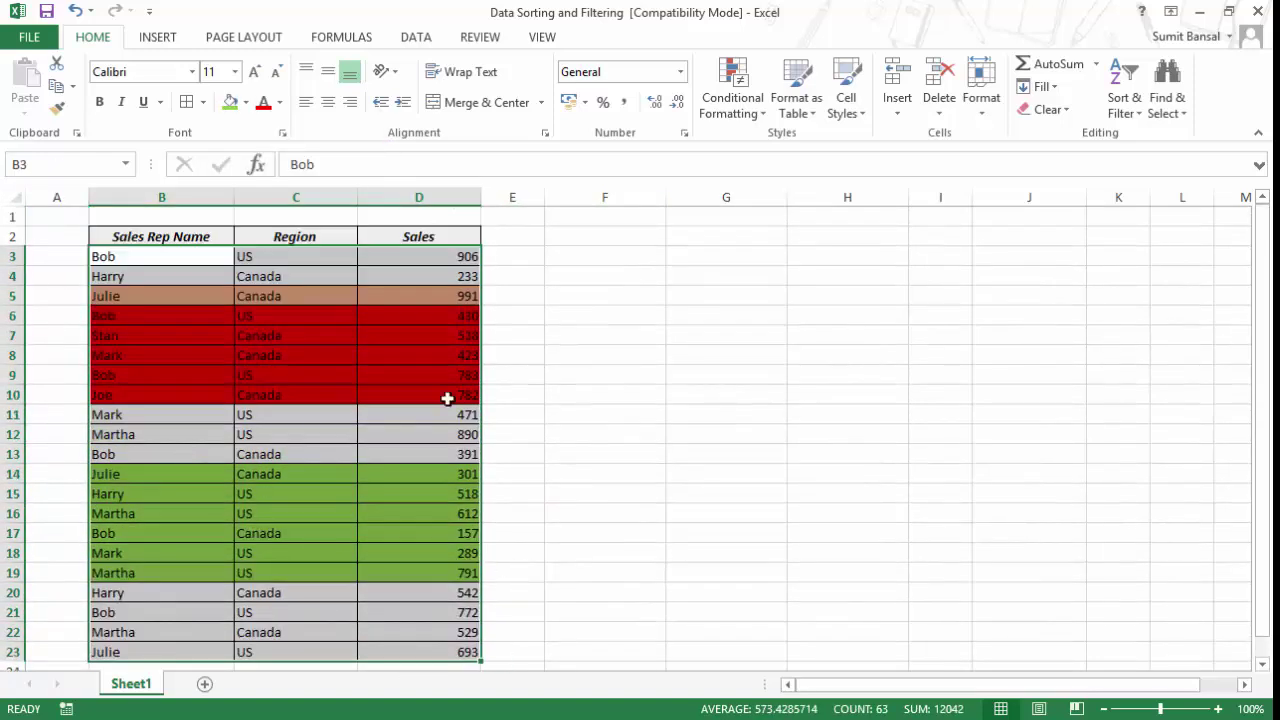
pyautogui.click(297, 434)
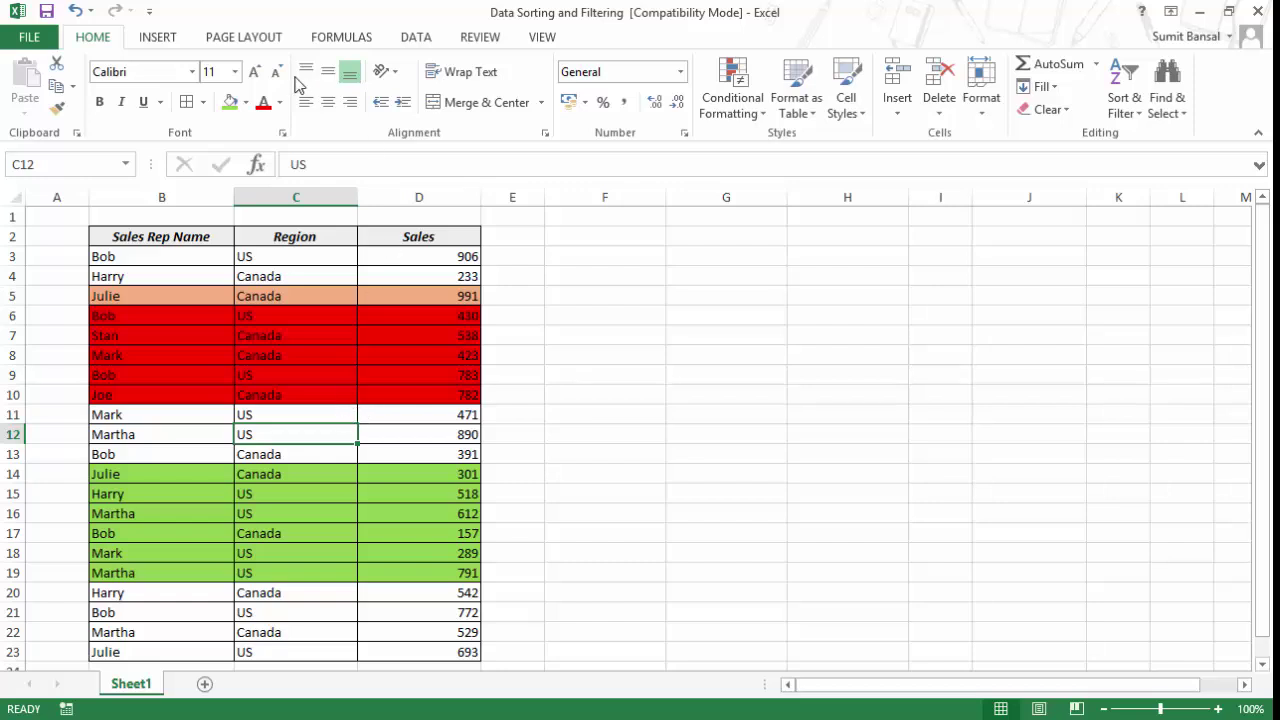
pyautogui.click(414, 37)
pyautogui.click(472, 86)
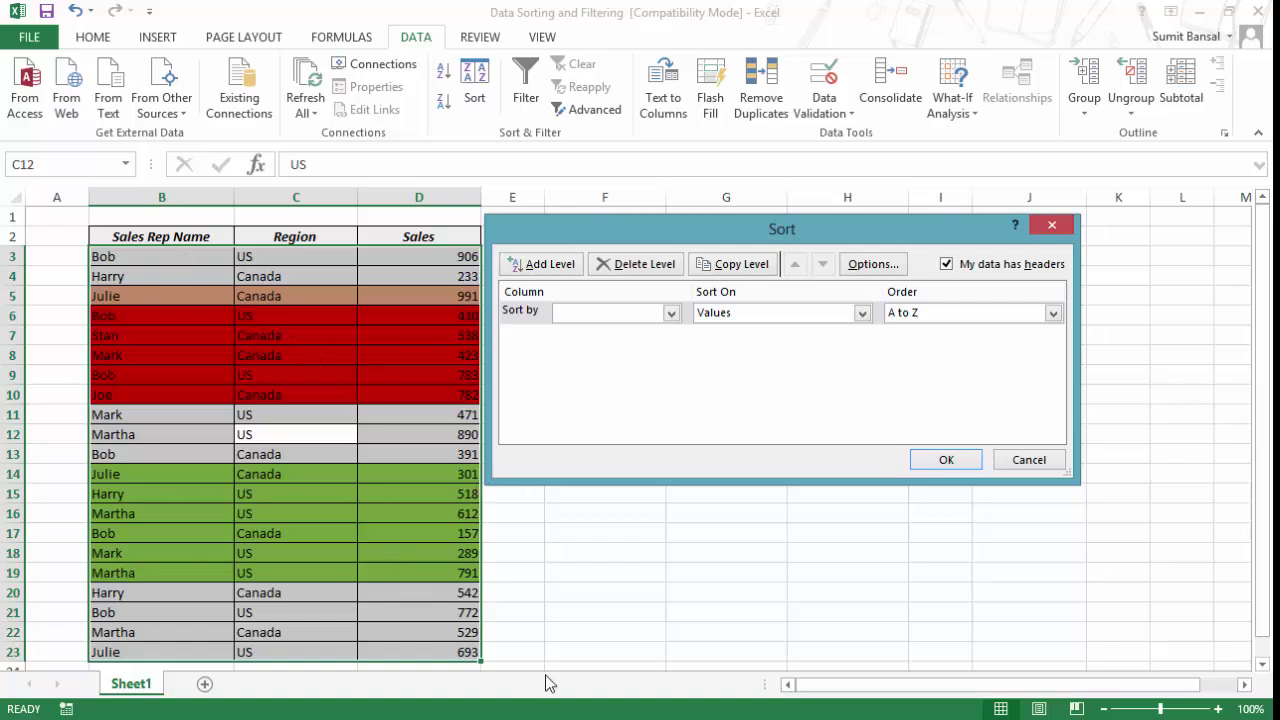
pyautogui.click(609, 316)
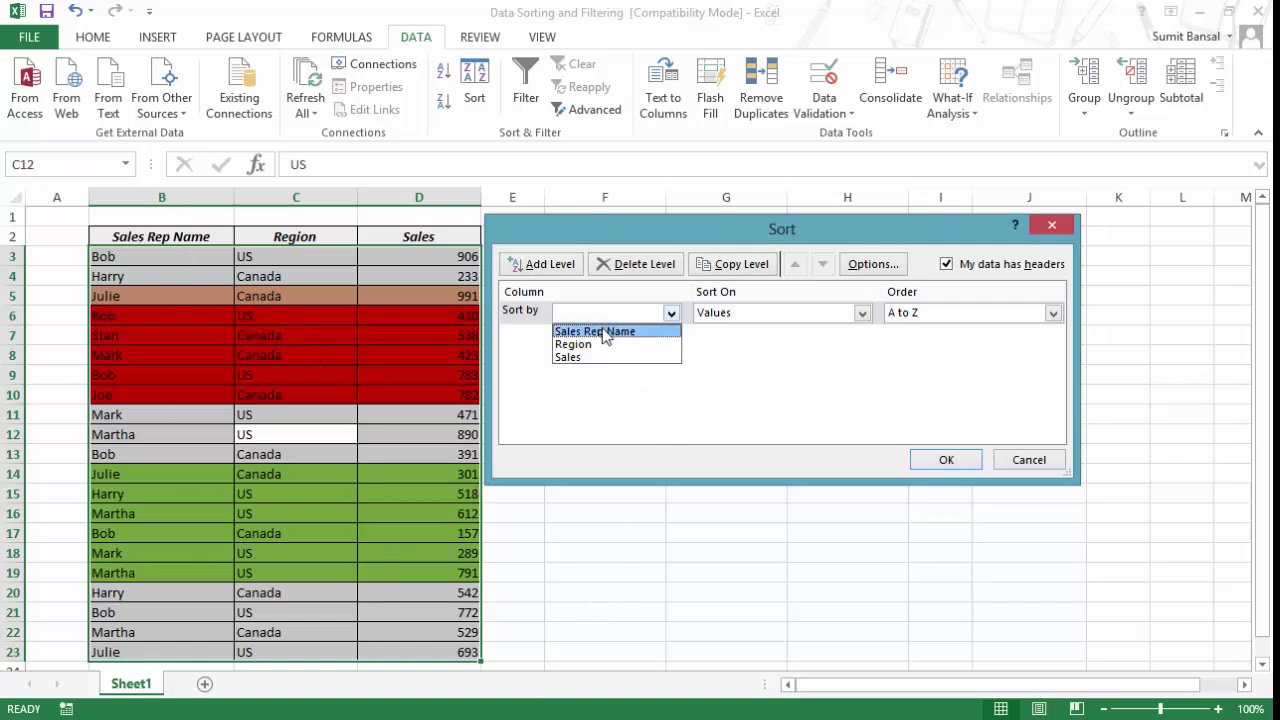
pyautogui.click(605, 332)
pyautogui.click(738, 315)
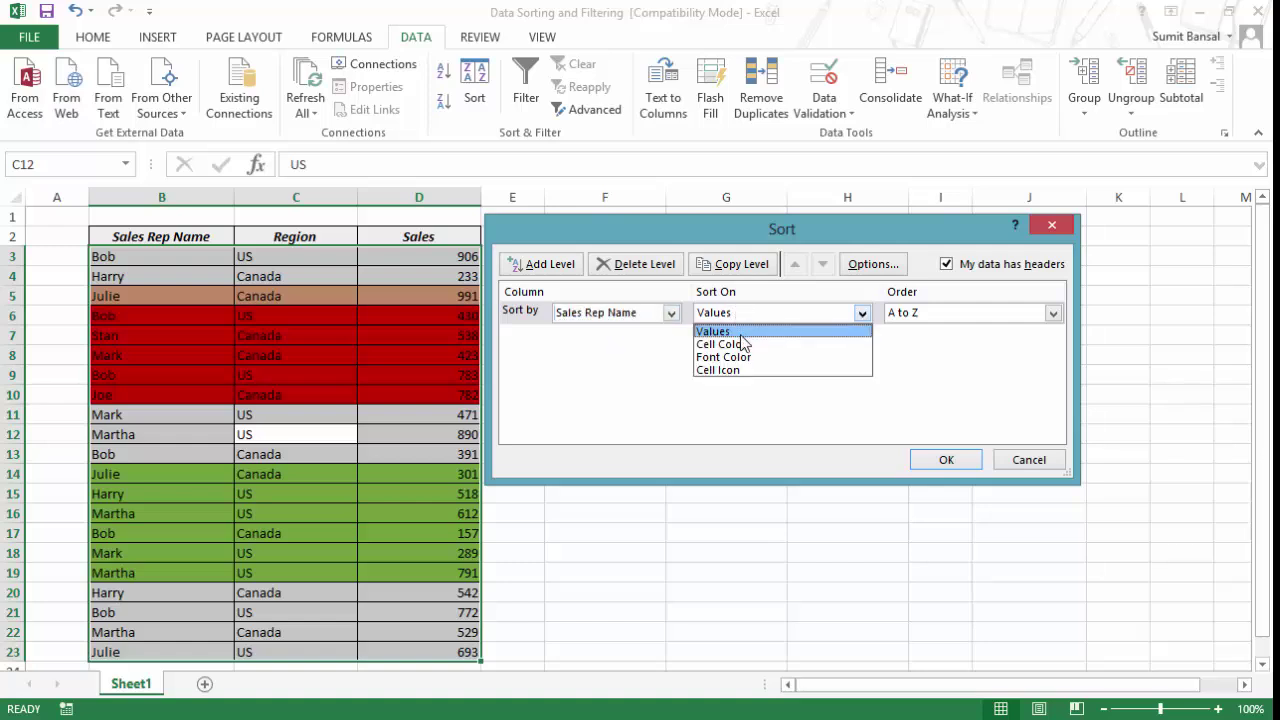
pyautogui.click(746, 345)
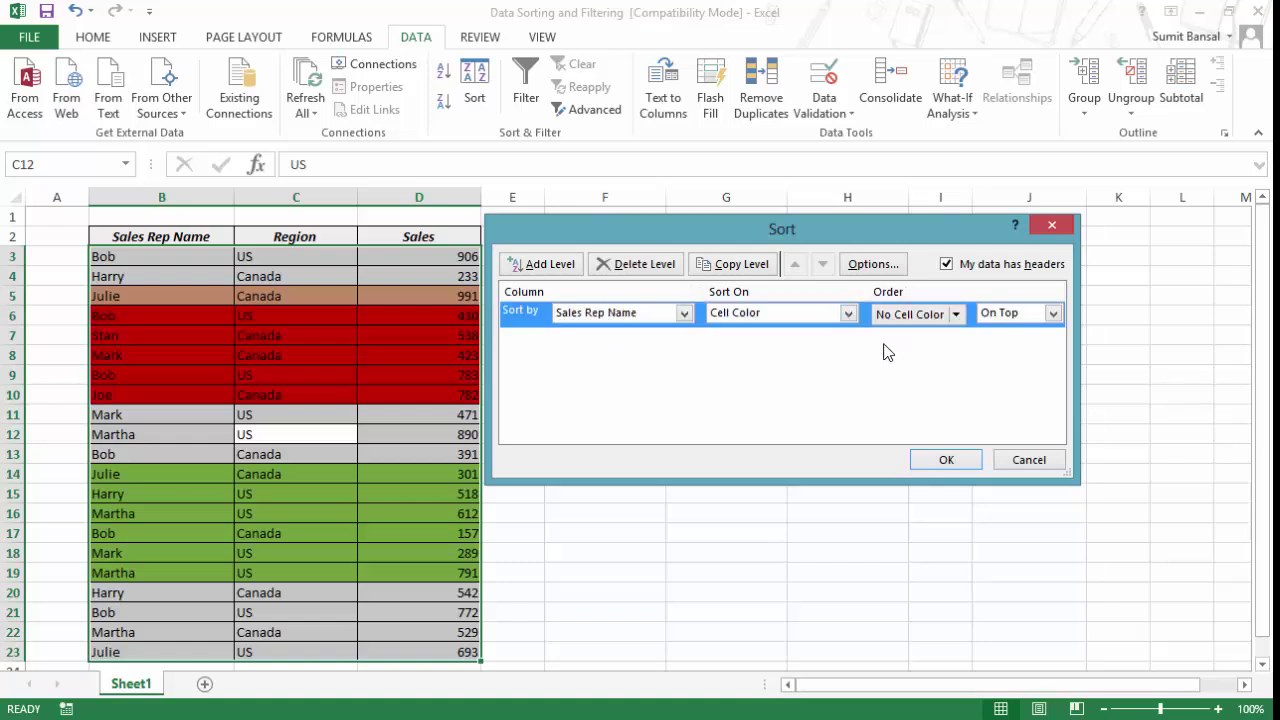
# Step: Check the available cell colors and placement options, keep No Cell Color with On Top, and apply the sort
pyautogui.click(956, 314)
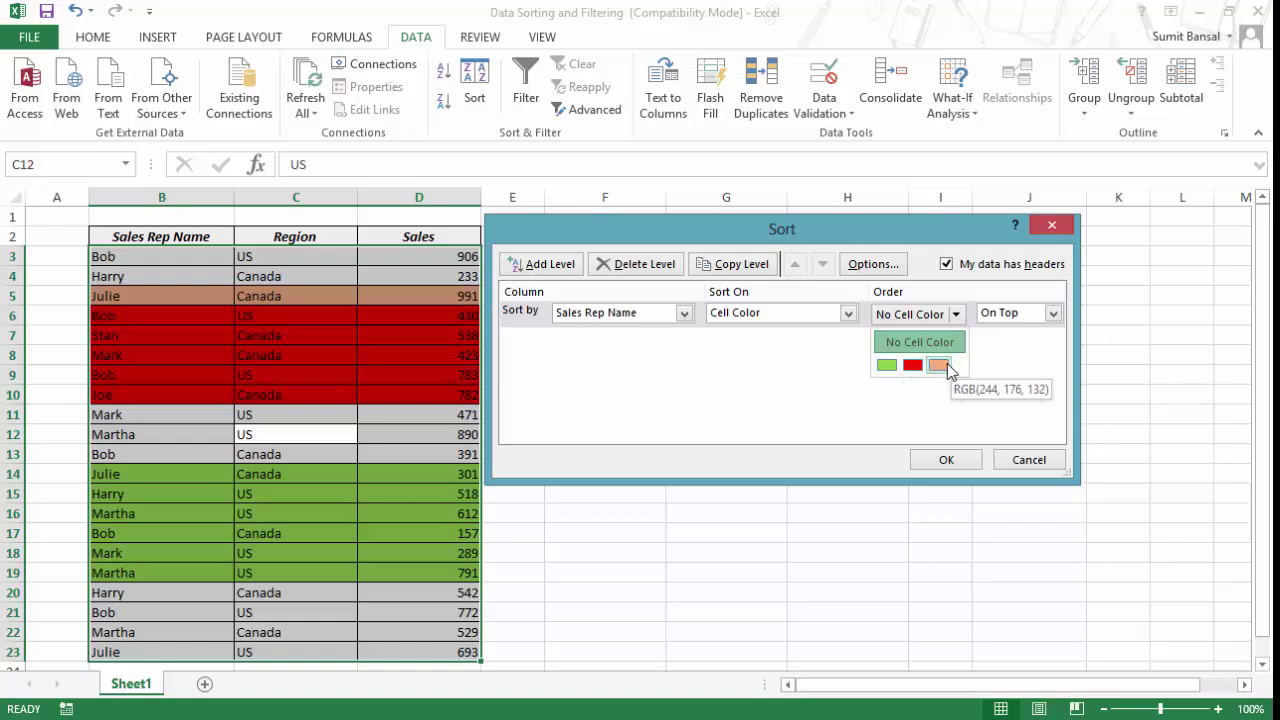
pyautogui.click(1053, 313)
pyautogui.click(1053, 313)
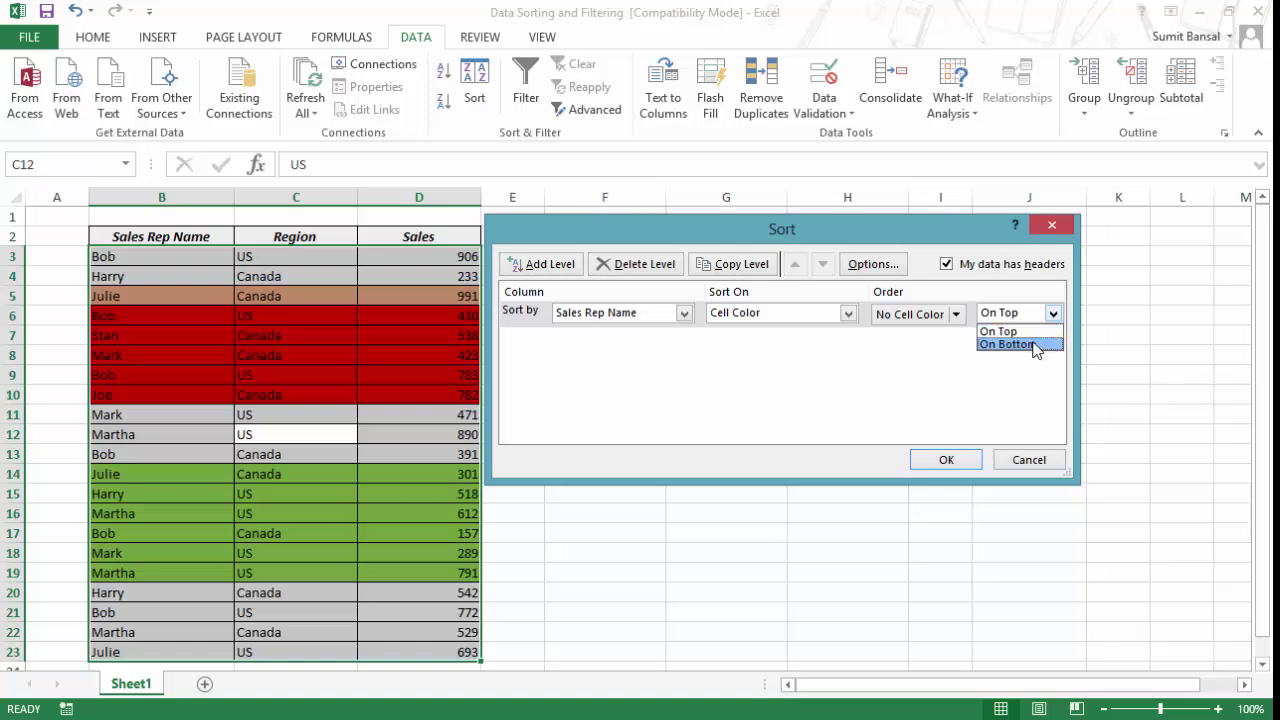
pyautogui.click(1000, 331)
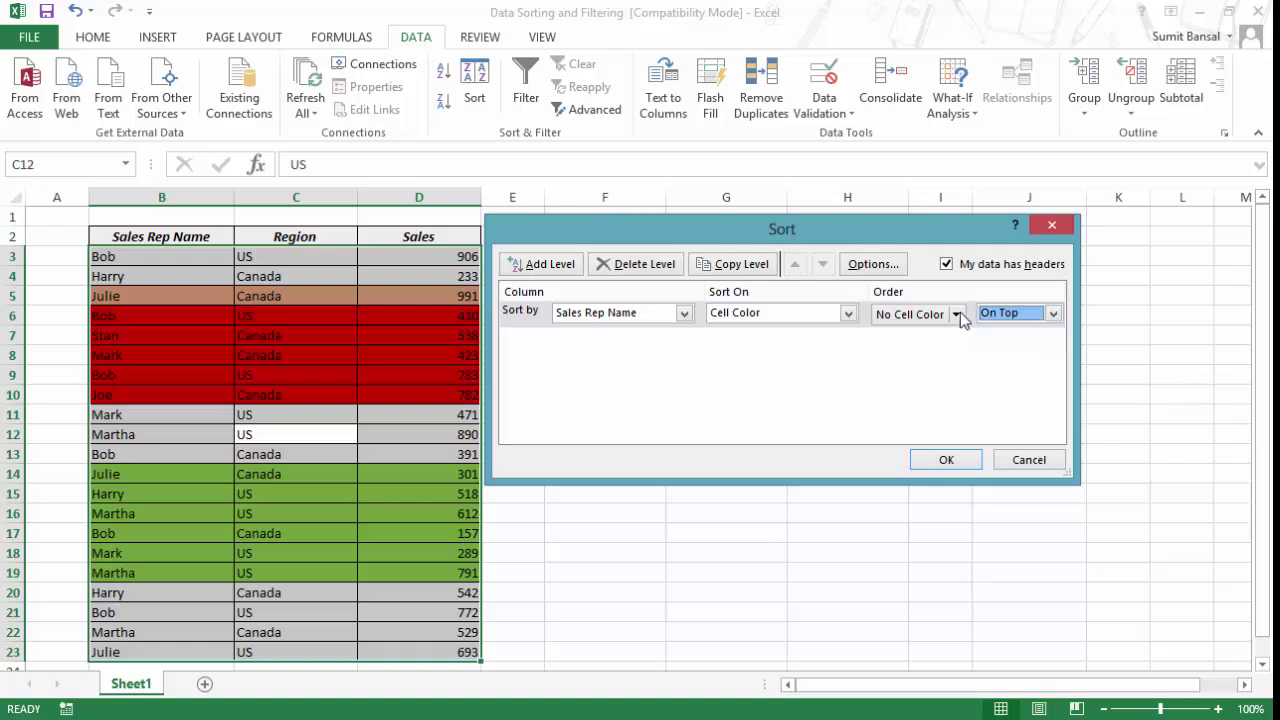
pyautogui.click(935, 316)
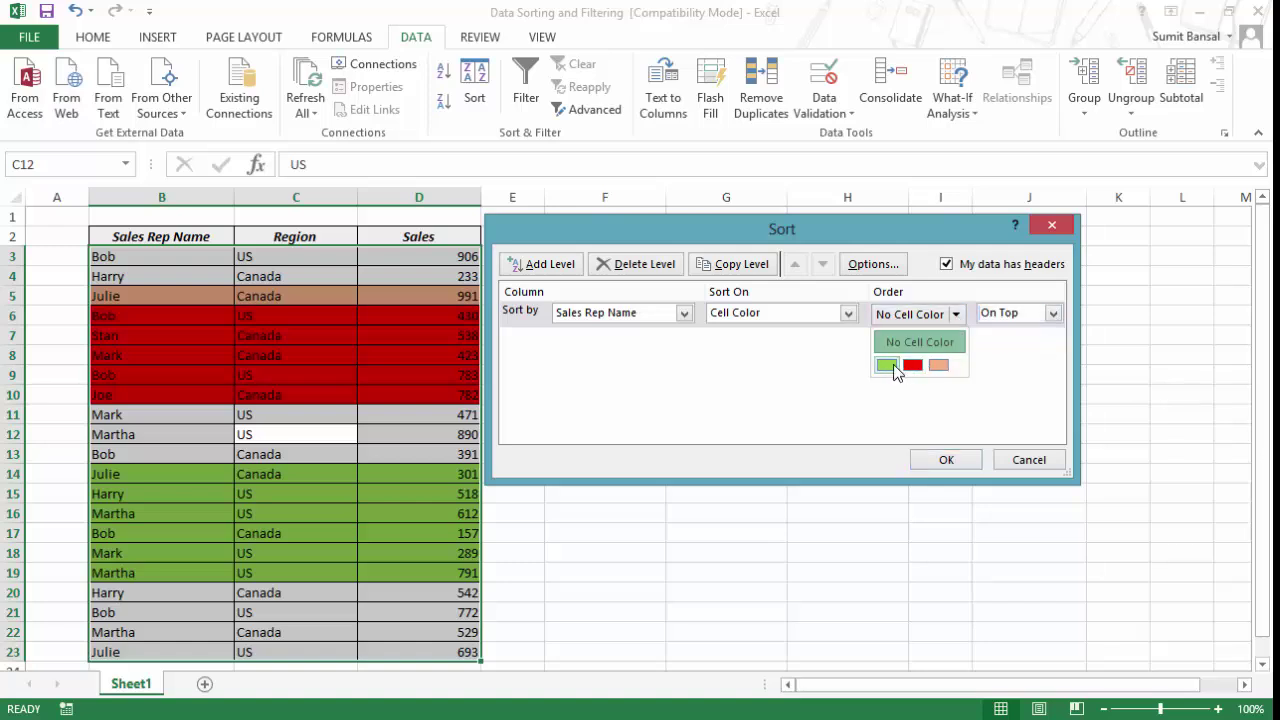
pyautogui.click(958, 314)
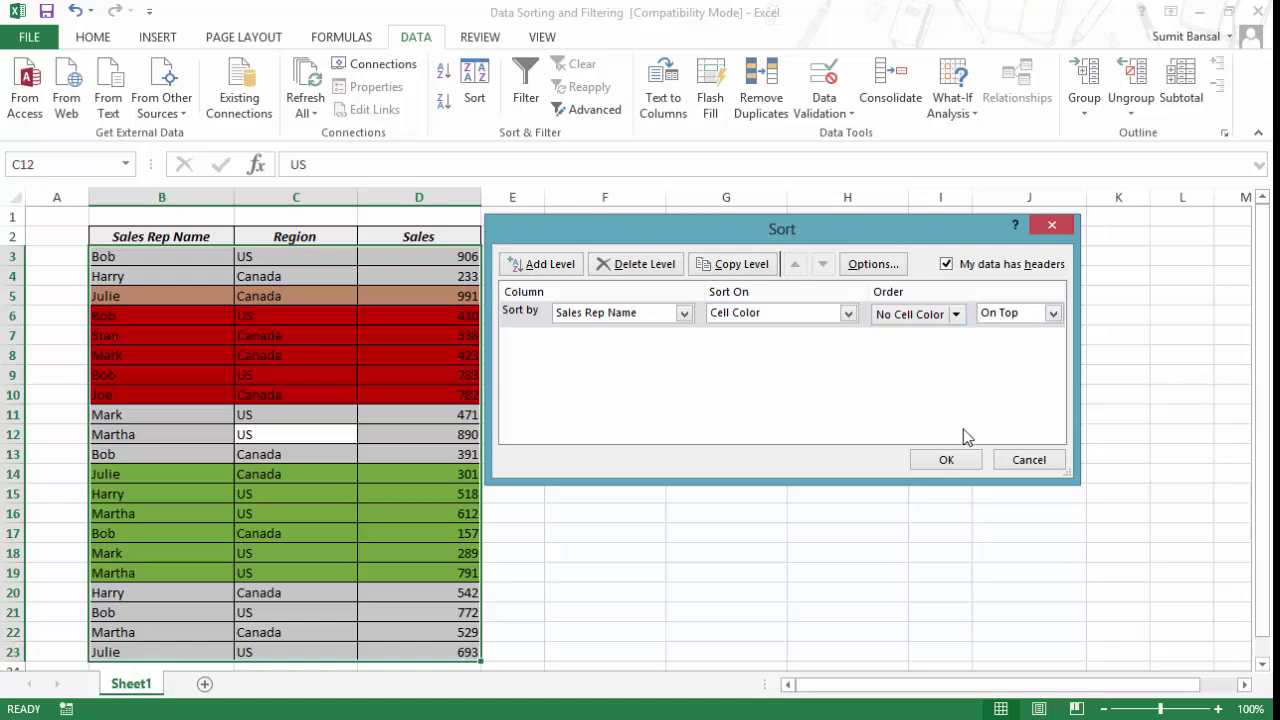
pyautogui.click(958, 462)
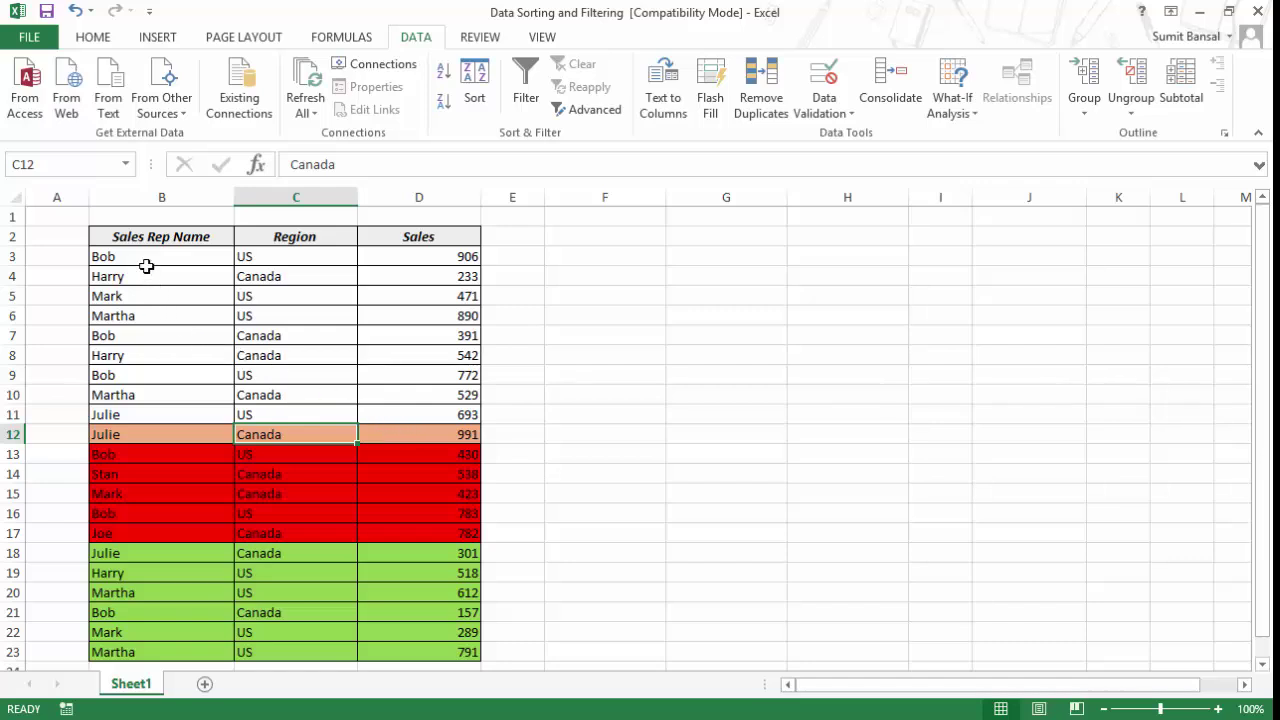
# Step: Sort the table data B3:D23 by Sales Rep Name on Cell Color, placing light green On Top
pyautogui.moveTo(160, 258); pyautogui.dragTo(381, 654)
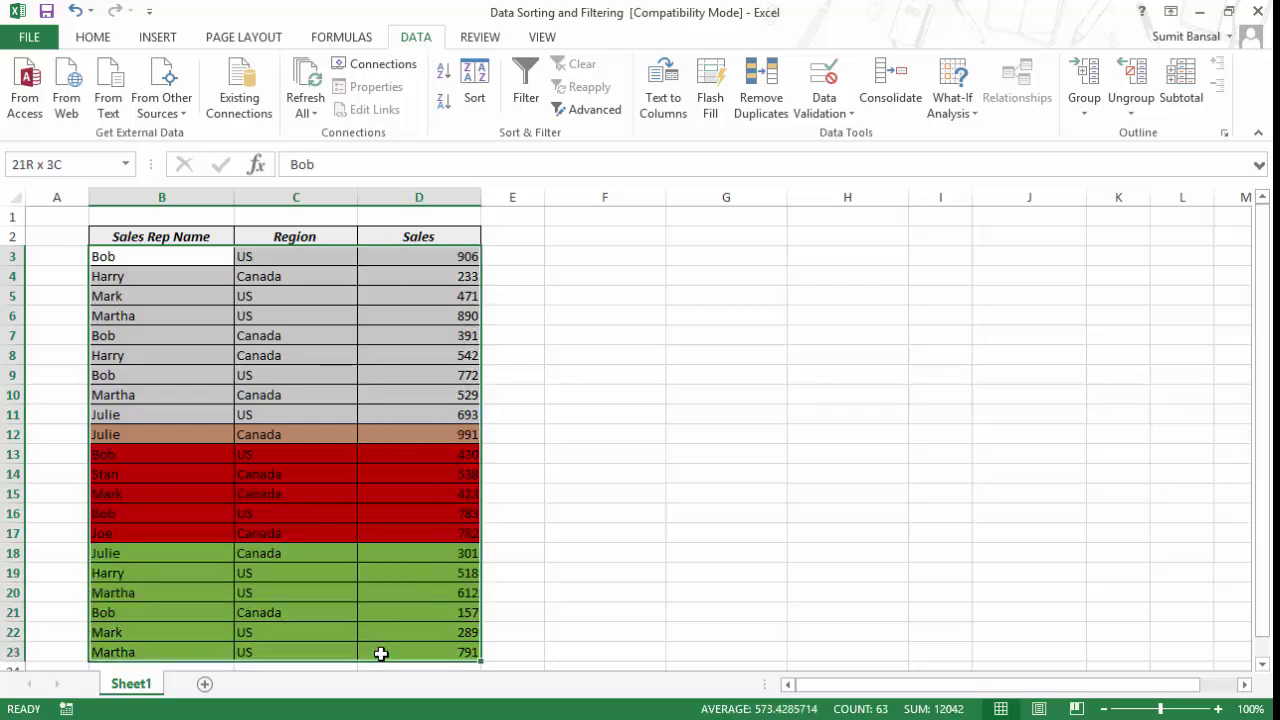
pyautogui.click(472, 88)
pyautogui.click(956, 315)
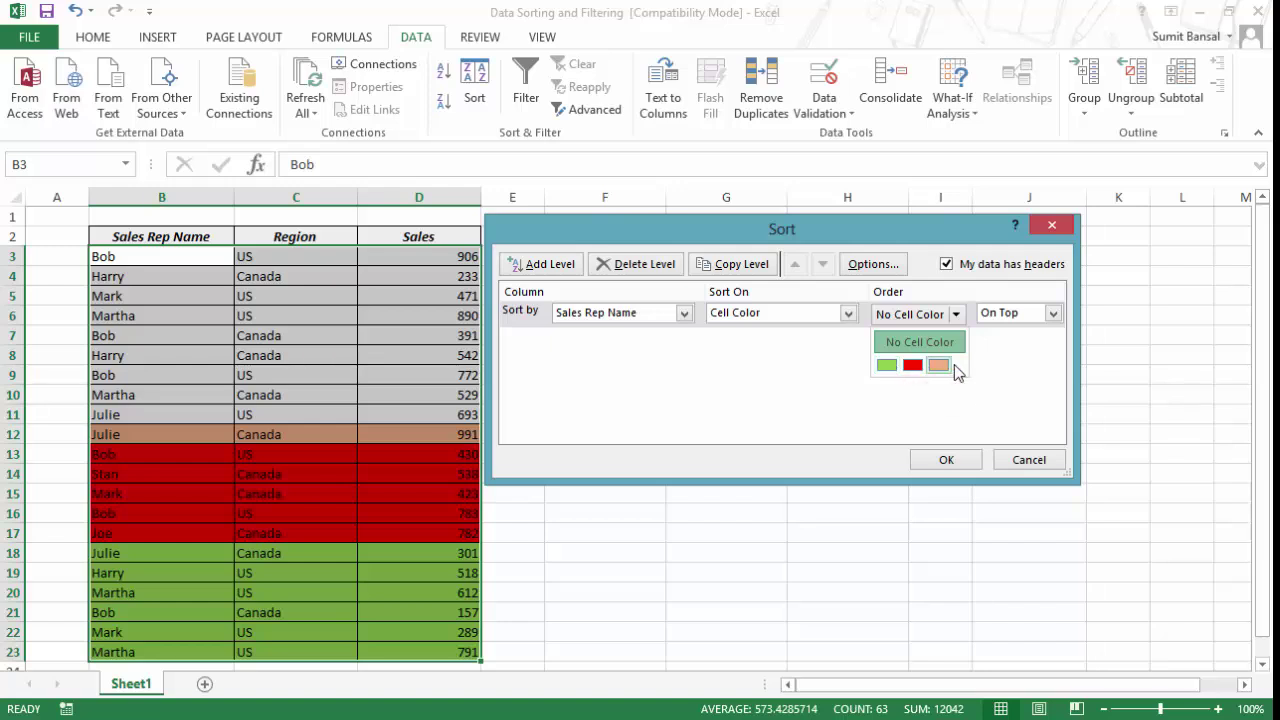
pyautogui.click(886, 365)
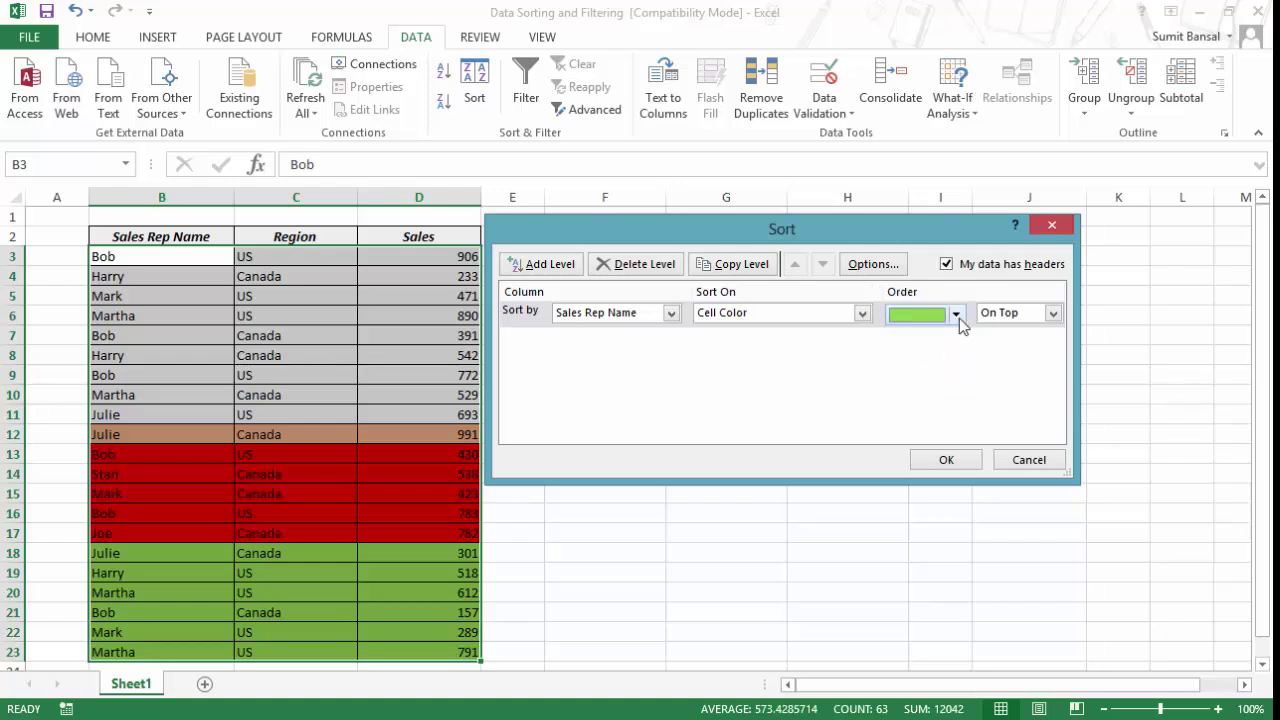
pyautogui.click(959, 318)
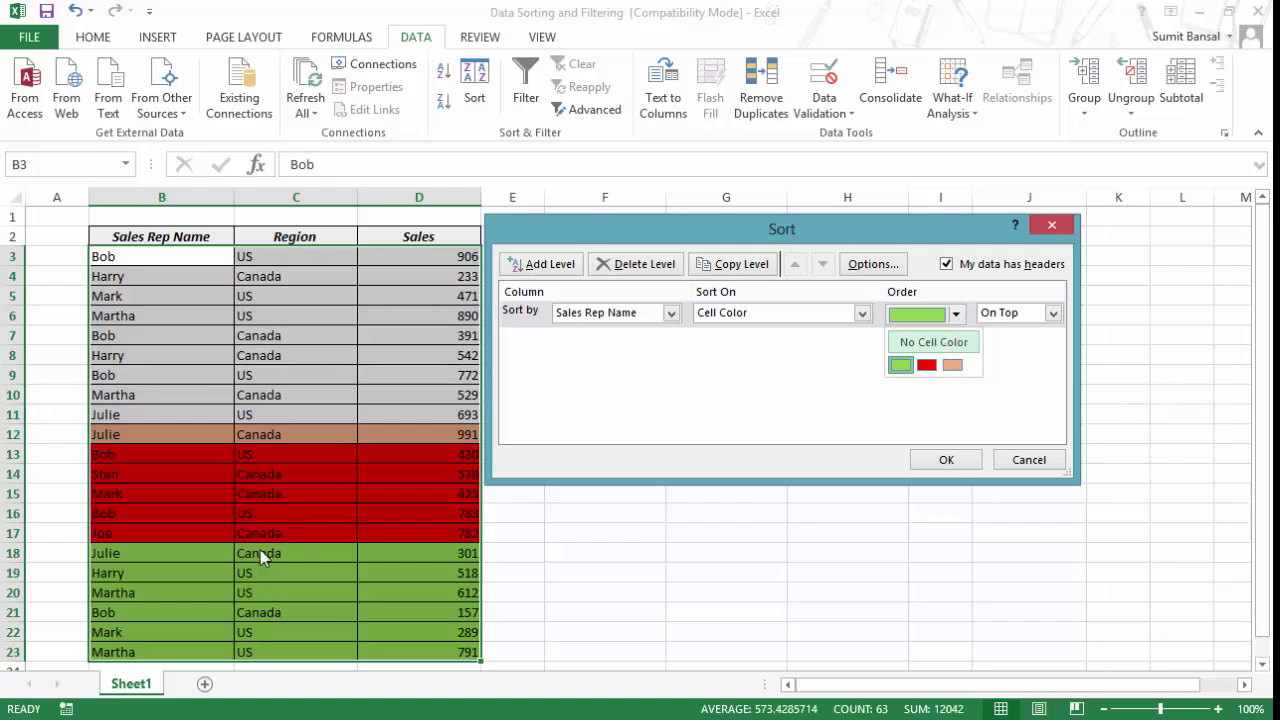
pyautogui.click(902, 366)
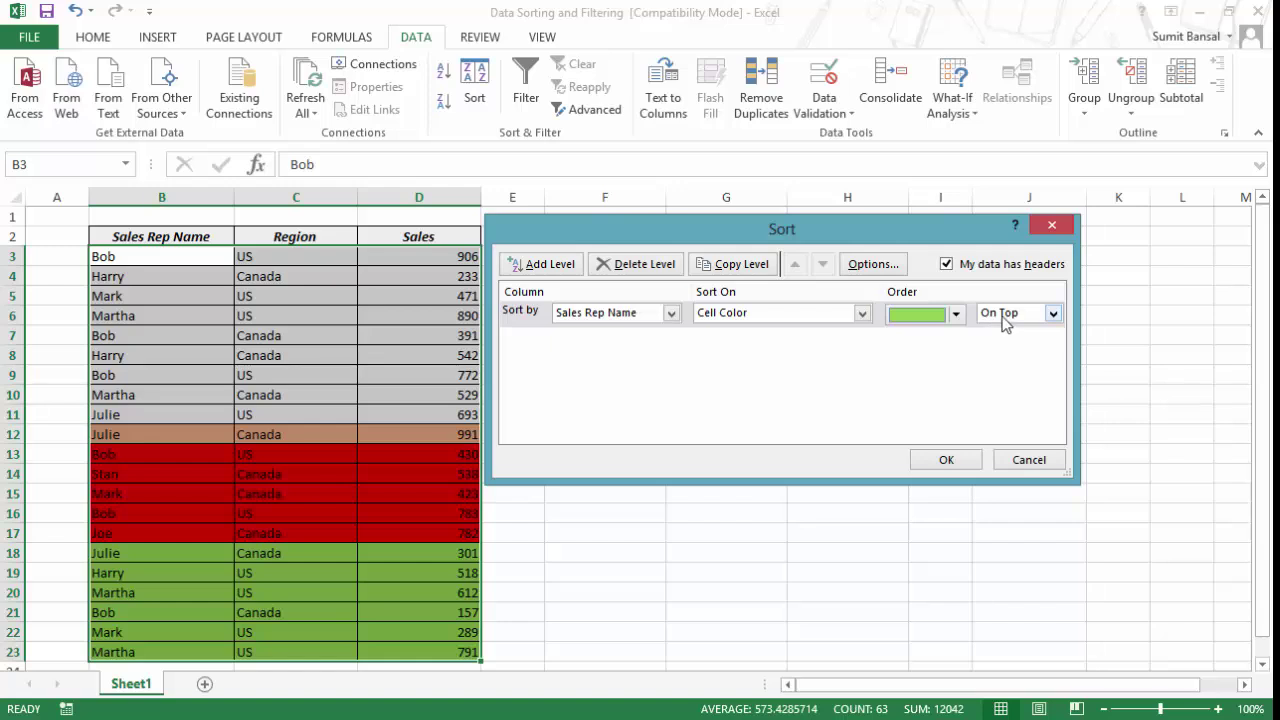
pyautogui.click(940, 460)
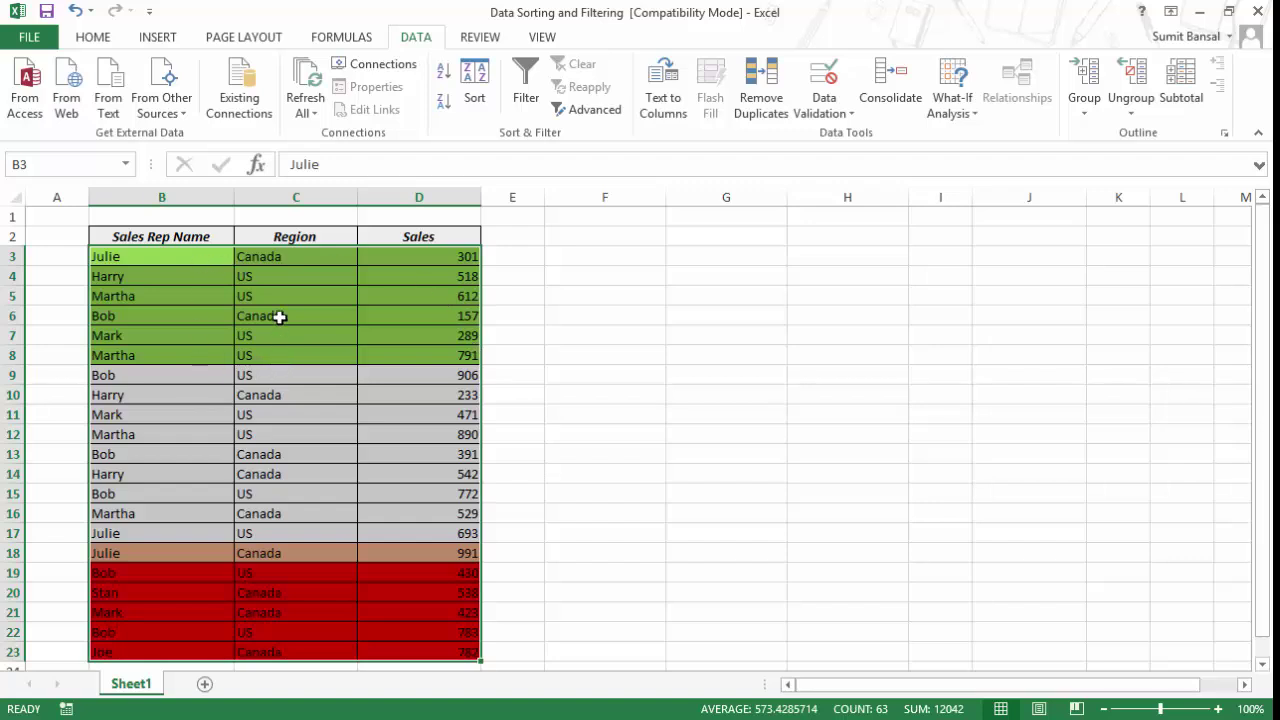
# Step: Add a second sort level by Sales Rep Name on Cell Color with red On Top, and apply the sort
pyautogui.click(458, 85)
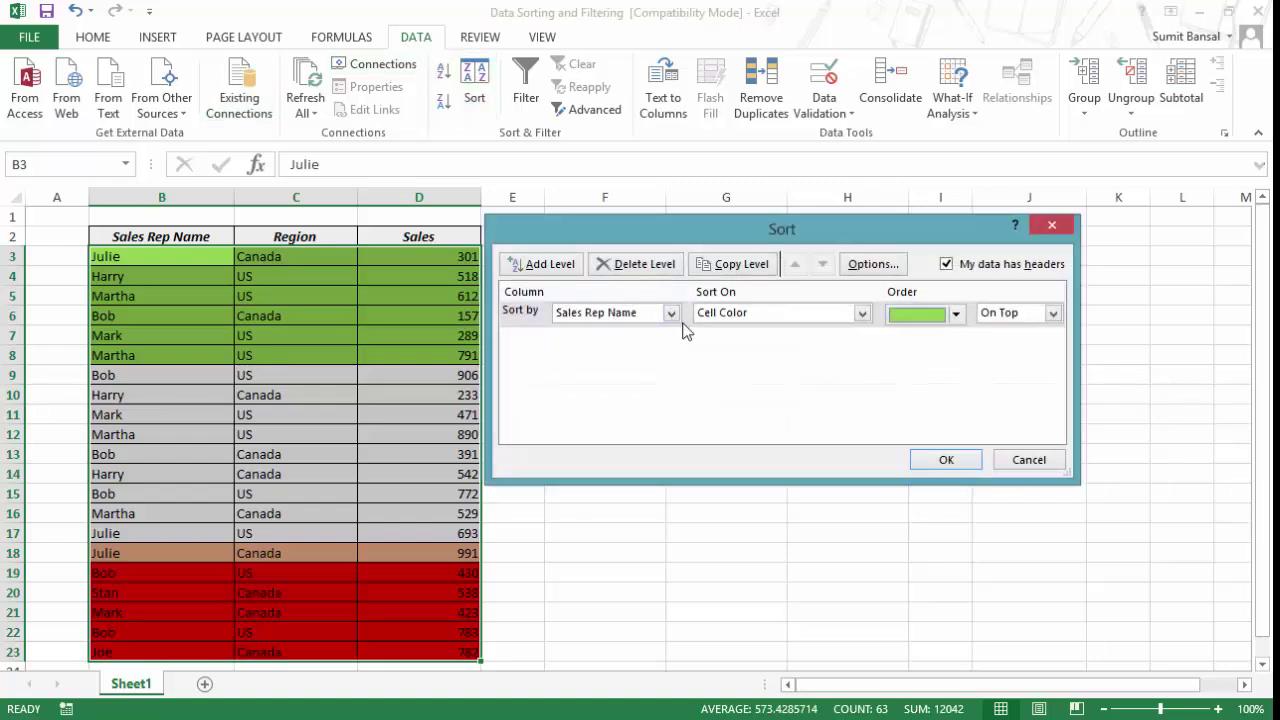
pyautogui.click(548, 266)
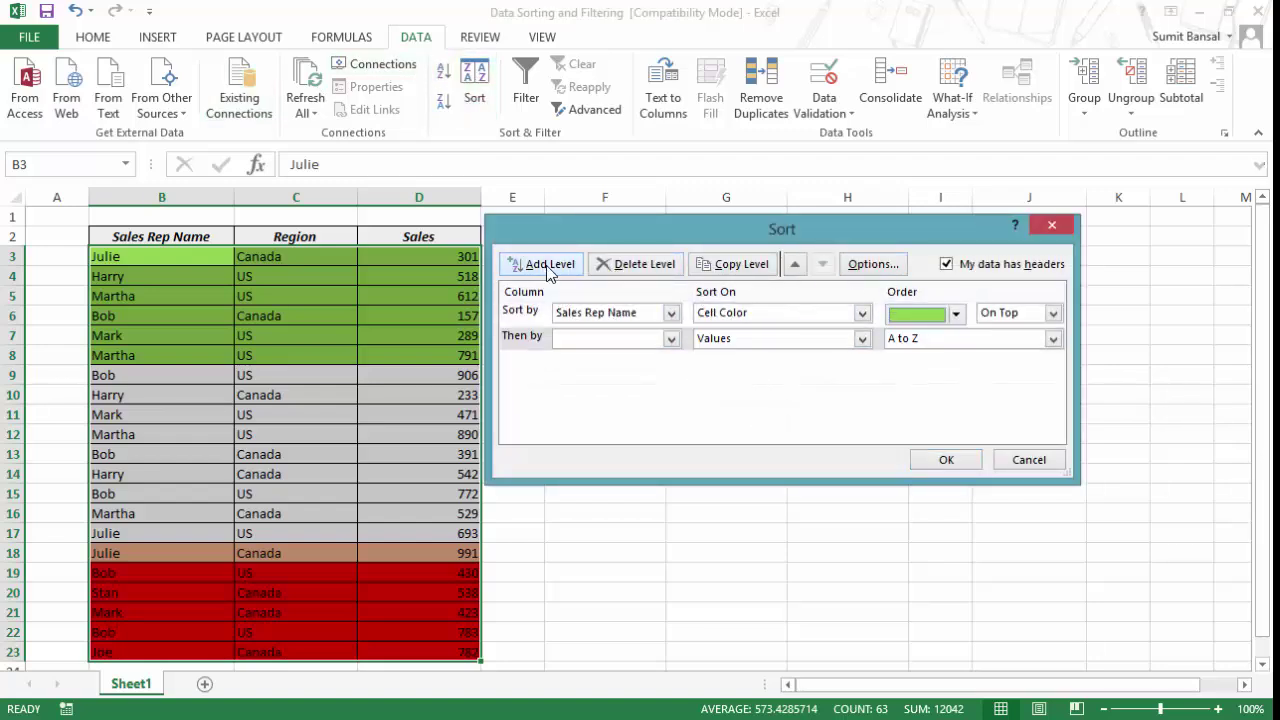
pyautogui.click(640, 340)
pyautogui.click(640, 356)
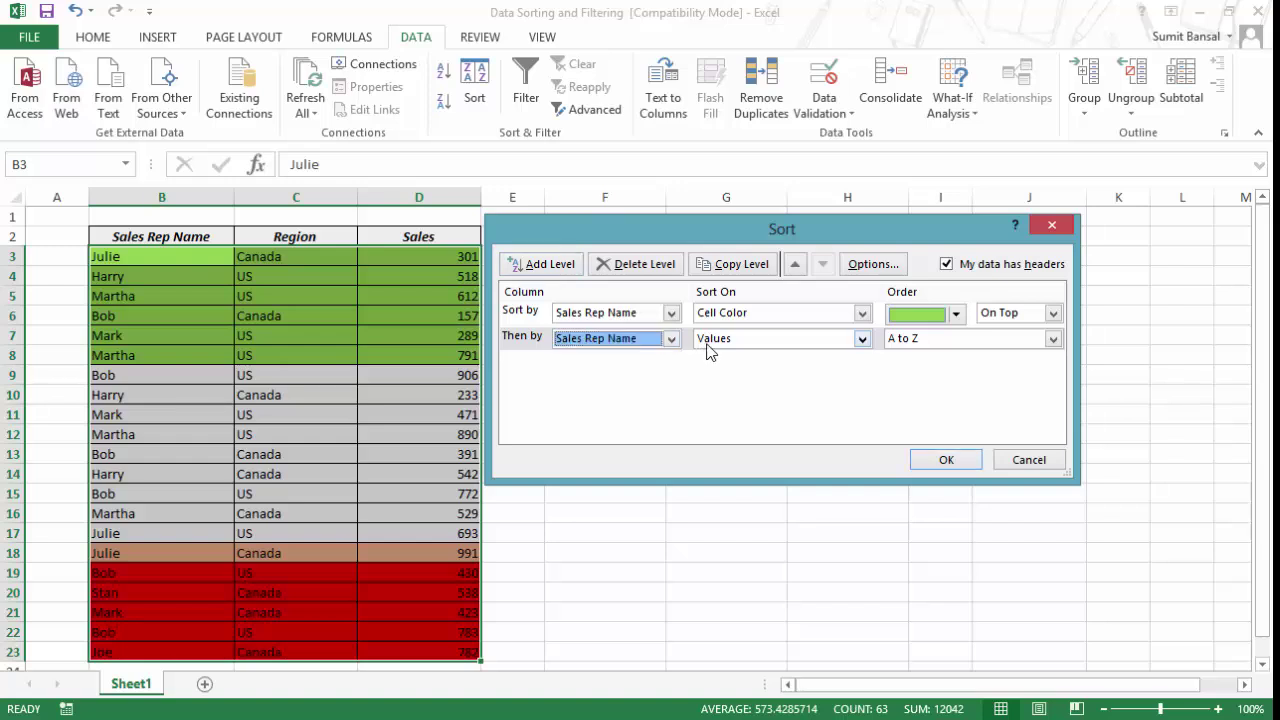
pyautogui.click(707, 348)
pyautogui.click(736, 368)
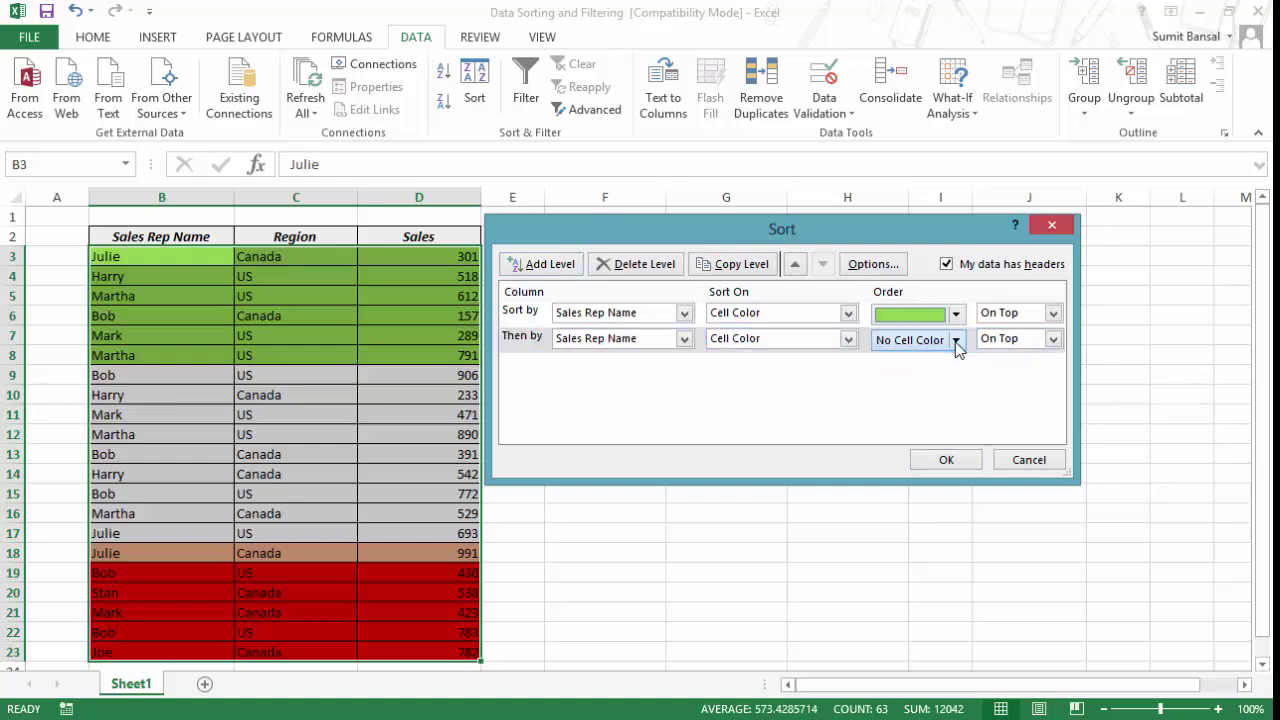
pyautogui.click(956, 340)
pyautogui.click(900, 390)
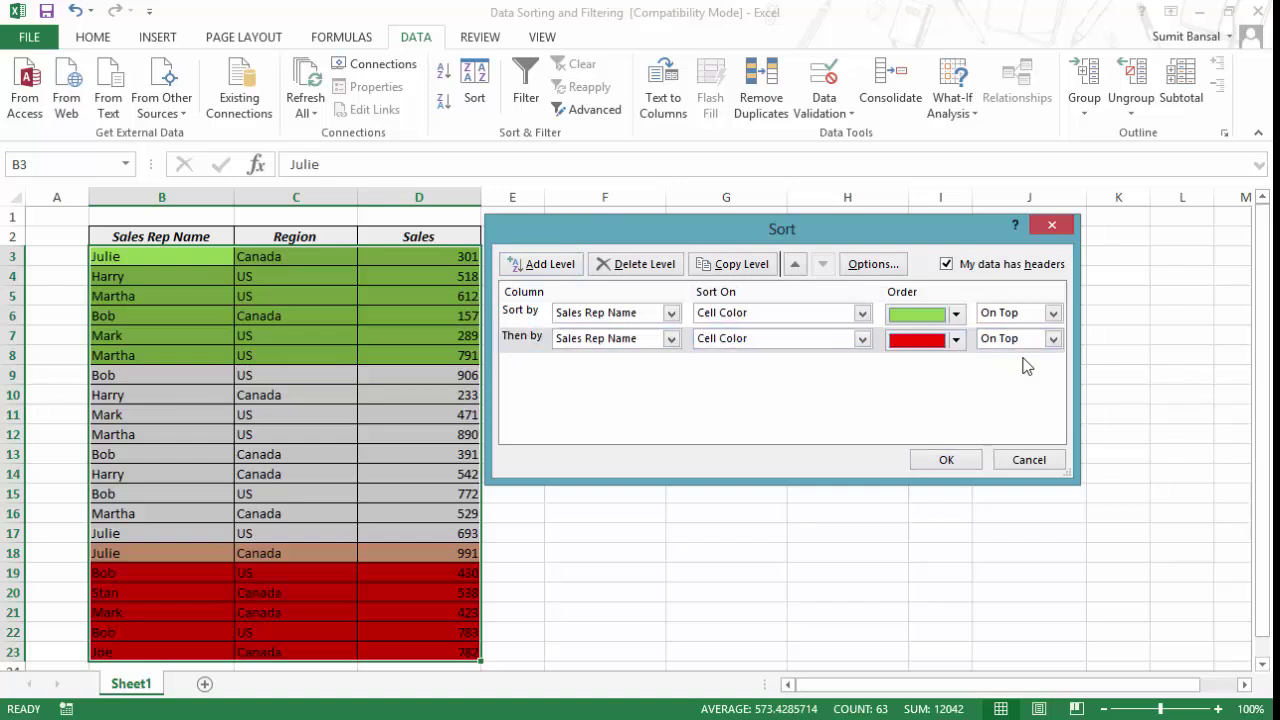
pyautogui.click(969, 461)
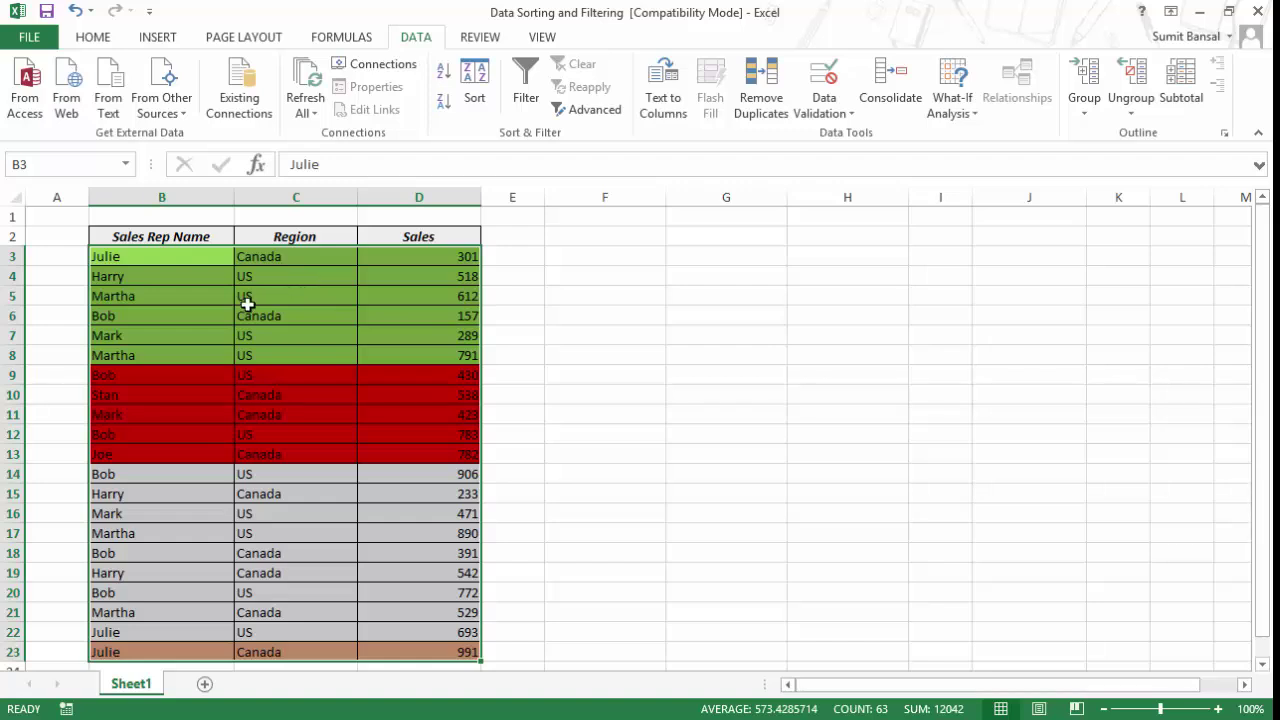
# Step: Remove the color fills from the table data B3:D23 and reduce the selection to cell B3
pyautogui.hotkey('alt', 'h')
pyautogui.press('l')
pyautogui.press('c')
pyautogui.press('s')
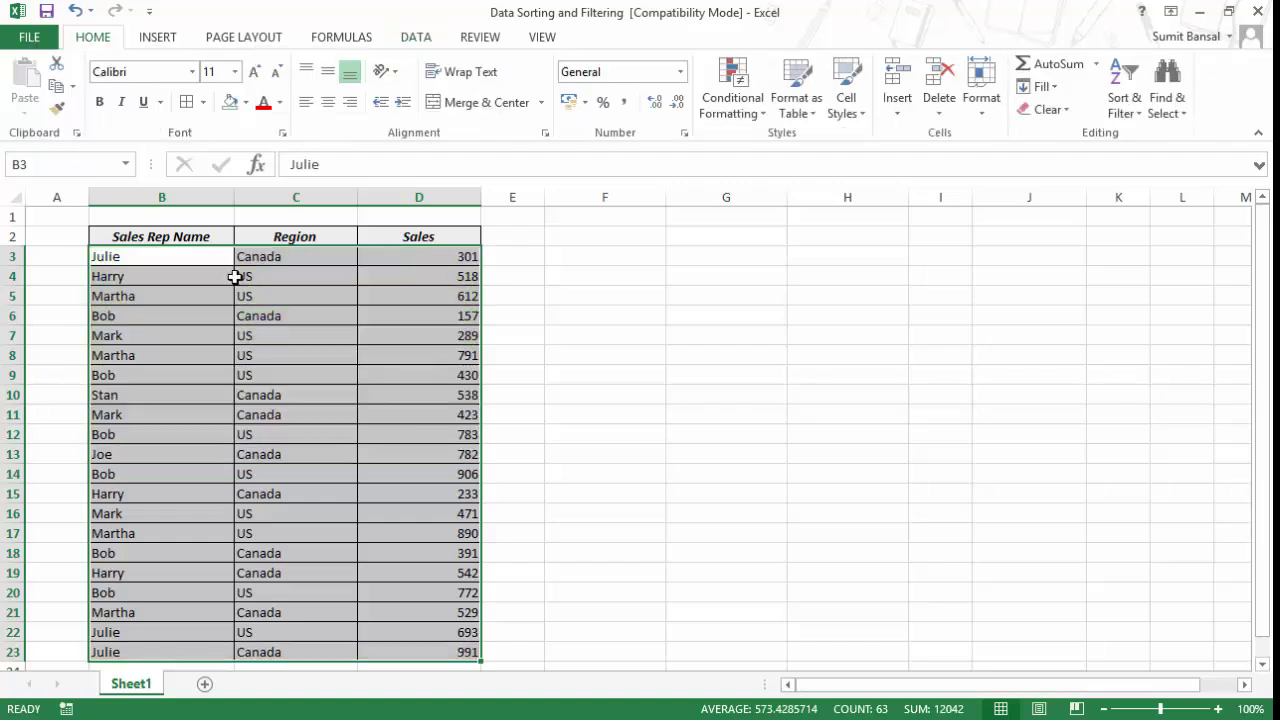
pyautogui.click(199, 258)
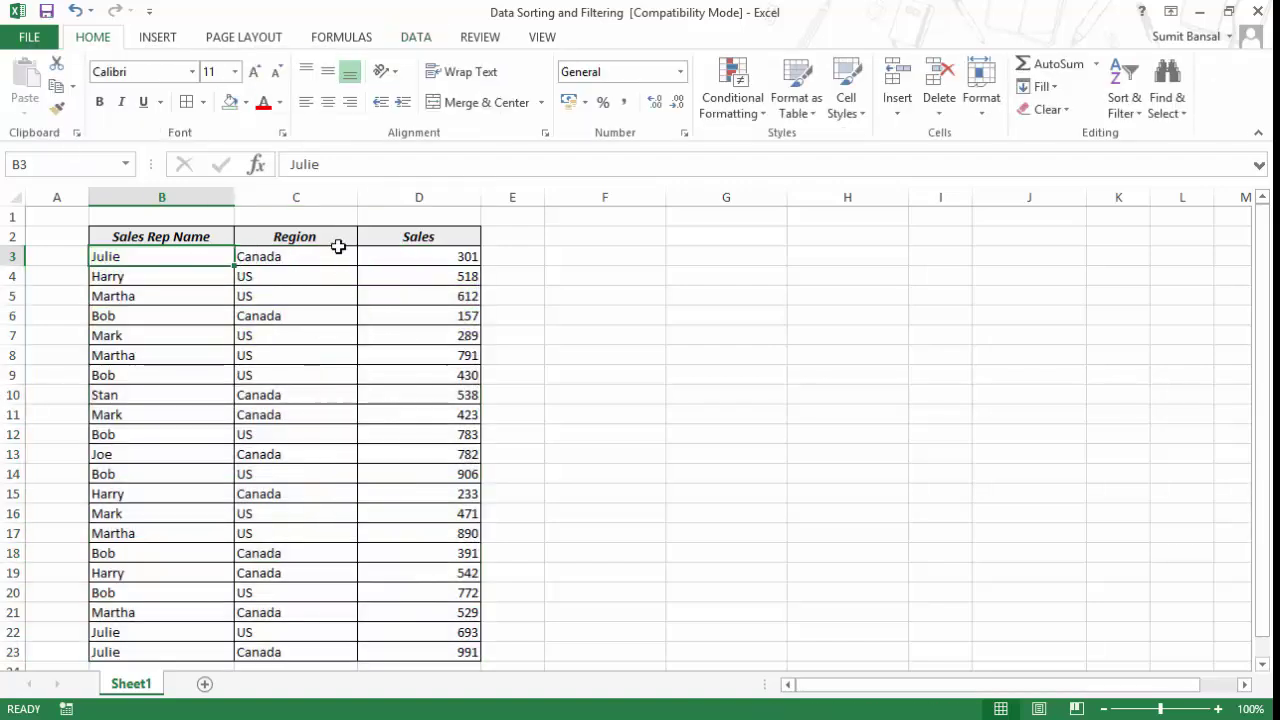
# Step: Quick-sort the whole table by the Region column from Z to A, starting from cell C3
pyautogui.click(412, 38)
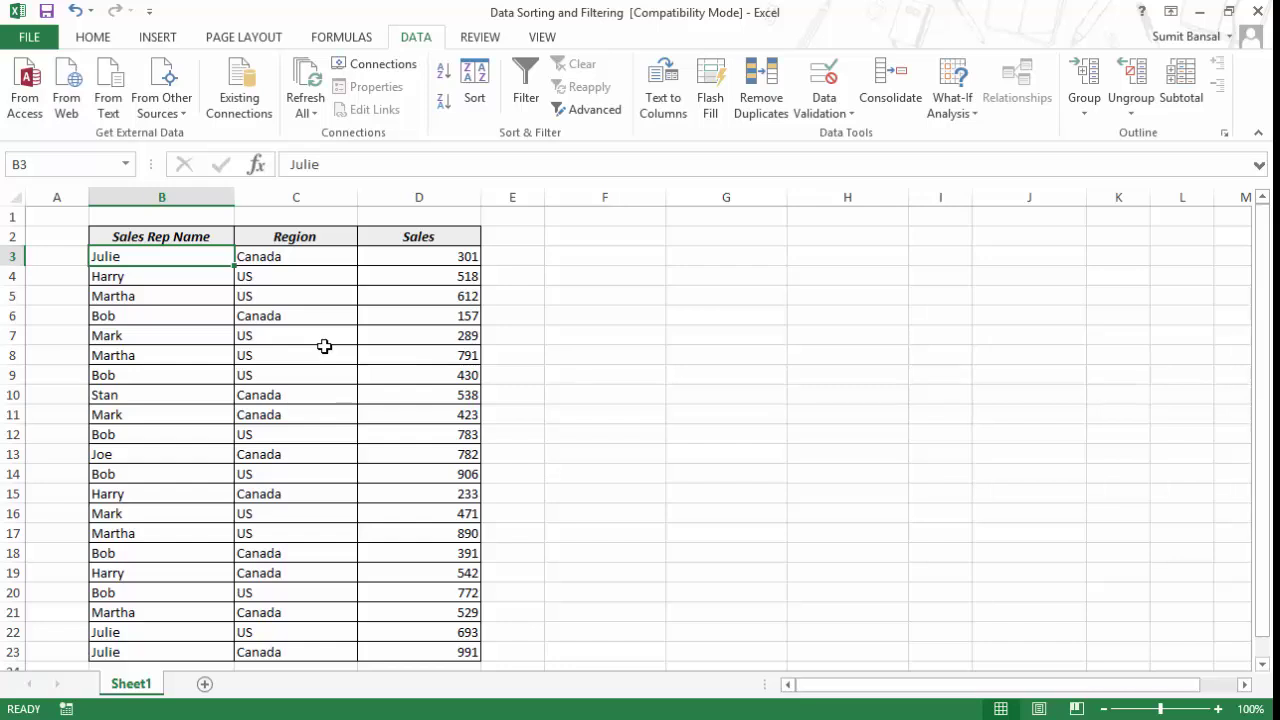
pyautogui.click(270, 255)
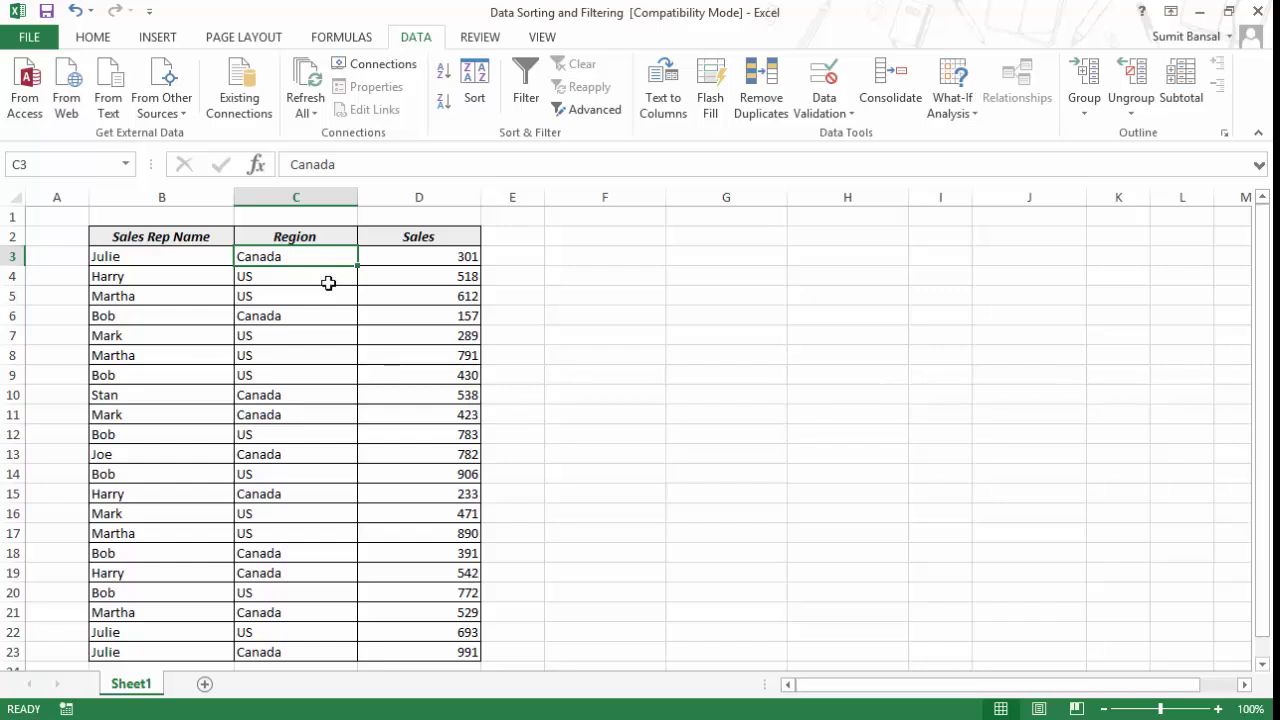
pyautogui.click(443, 108)
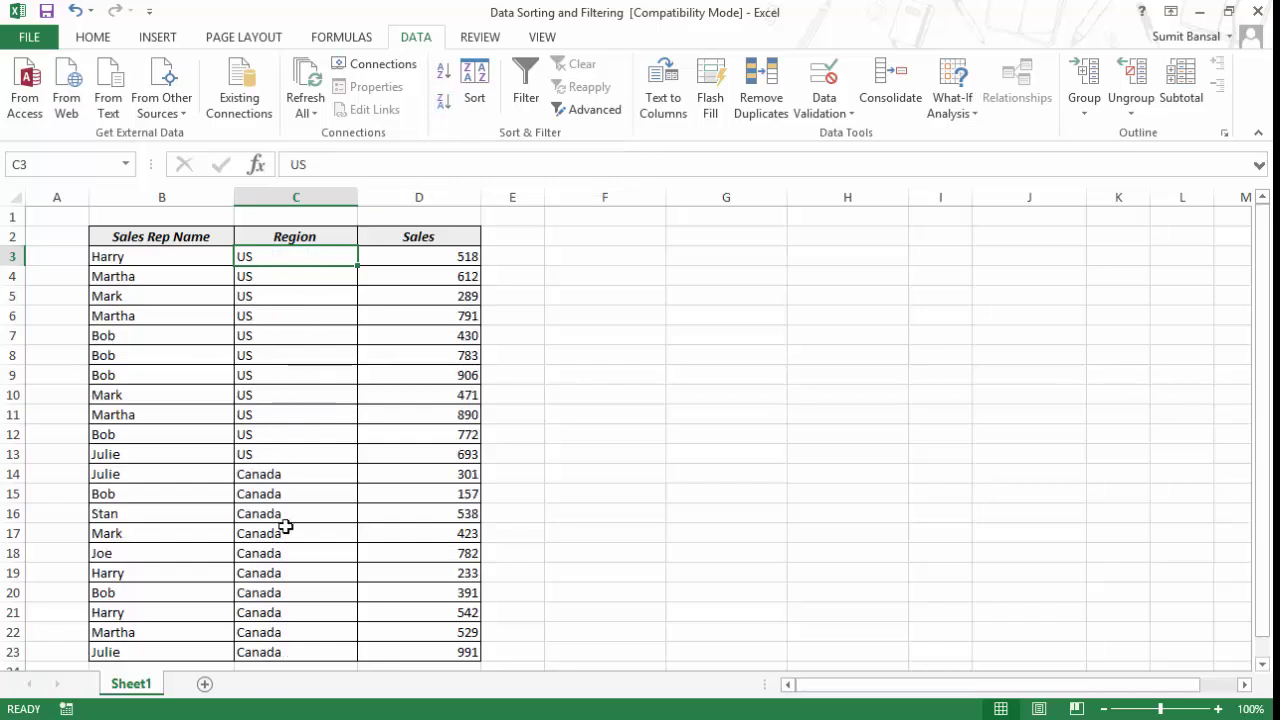
# Step: Quick-sort the table by Sales Rep Name from A to Z and highlight the first rep's rows B3:D8 to check the order
pyautogui.click(180, 260)
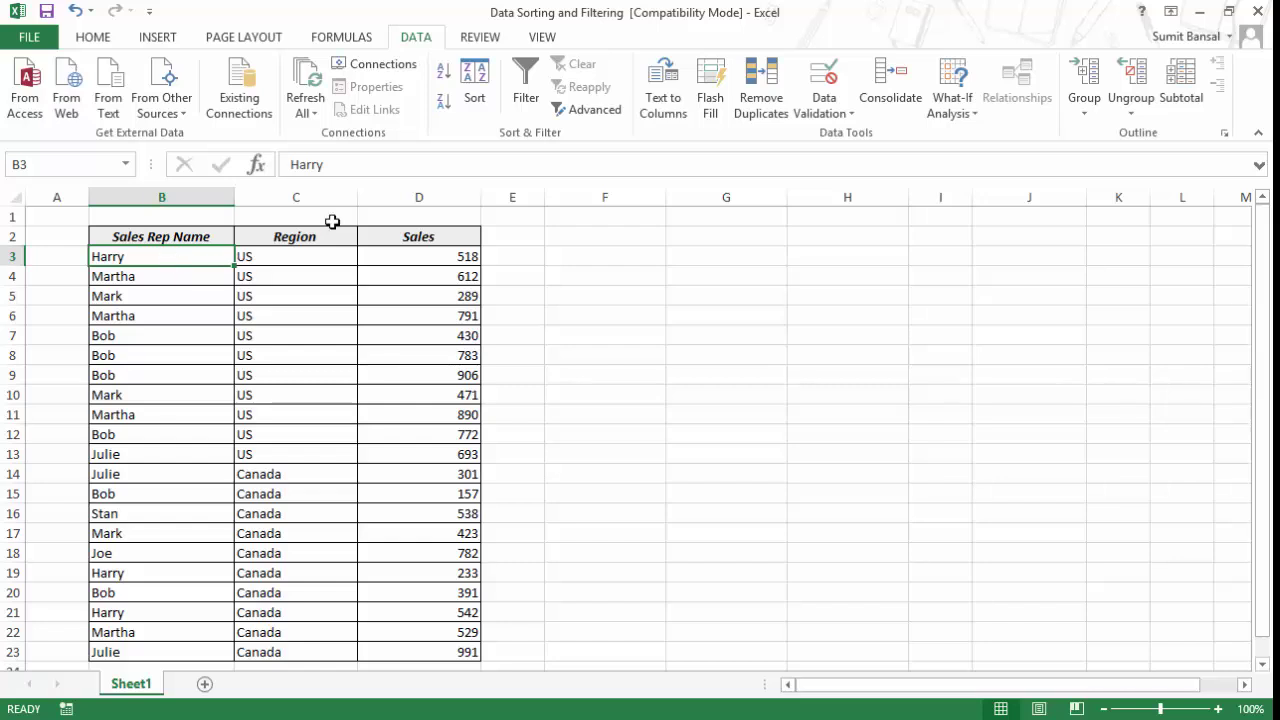
pyautogui.click(447, 80)
pyautogui.moveTo(129, 262); pyautogui.dragTo(458, 365)
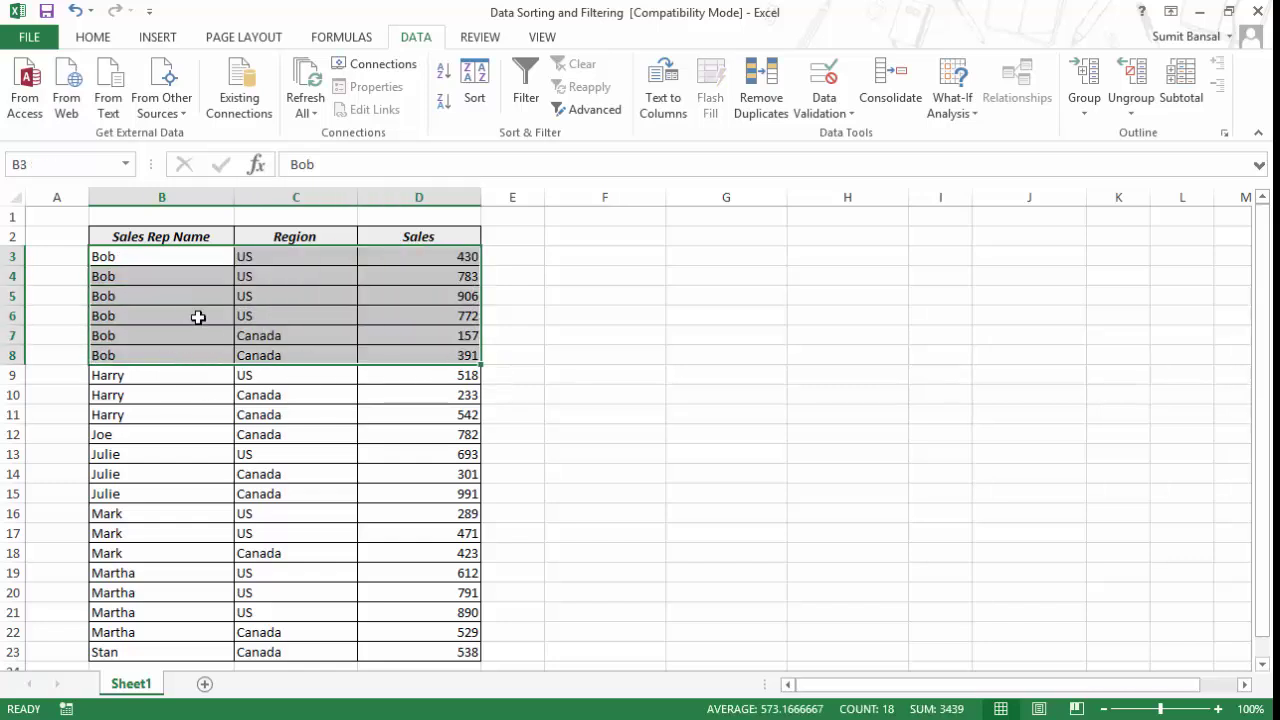
pyautogui.click(470, 100)
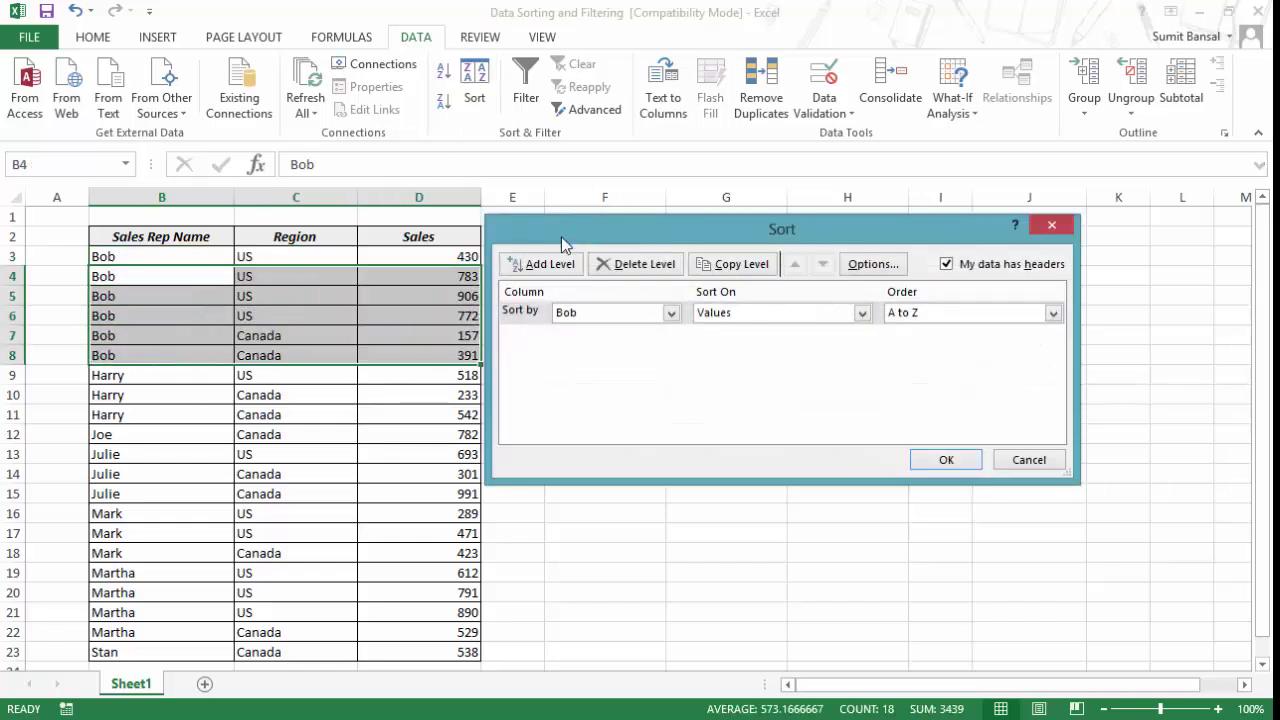
pyautogui.click(1048, 226)
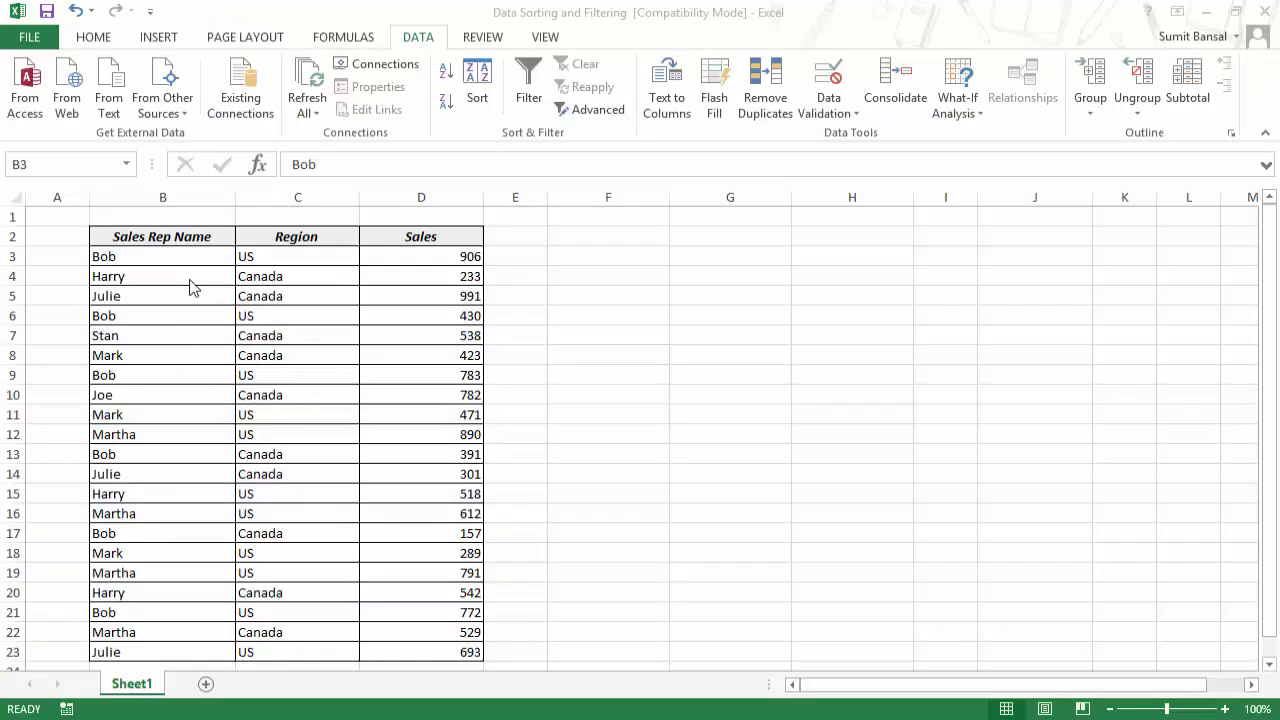
# Step: Turn on filtering for the sales table from cell C5
pyautogui.click(288, 293)
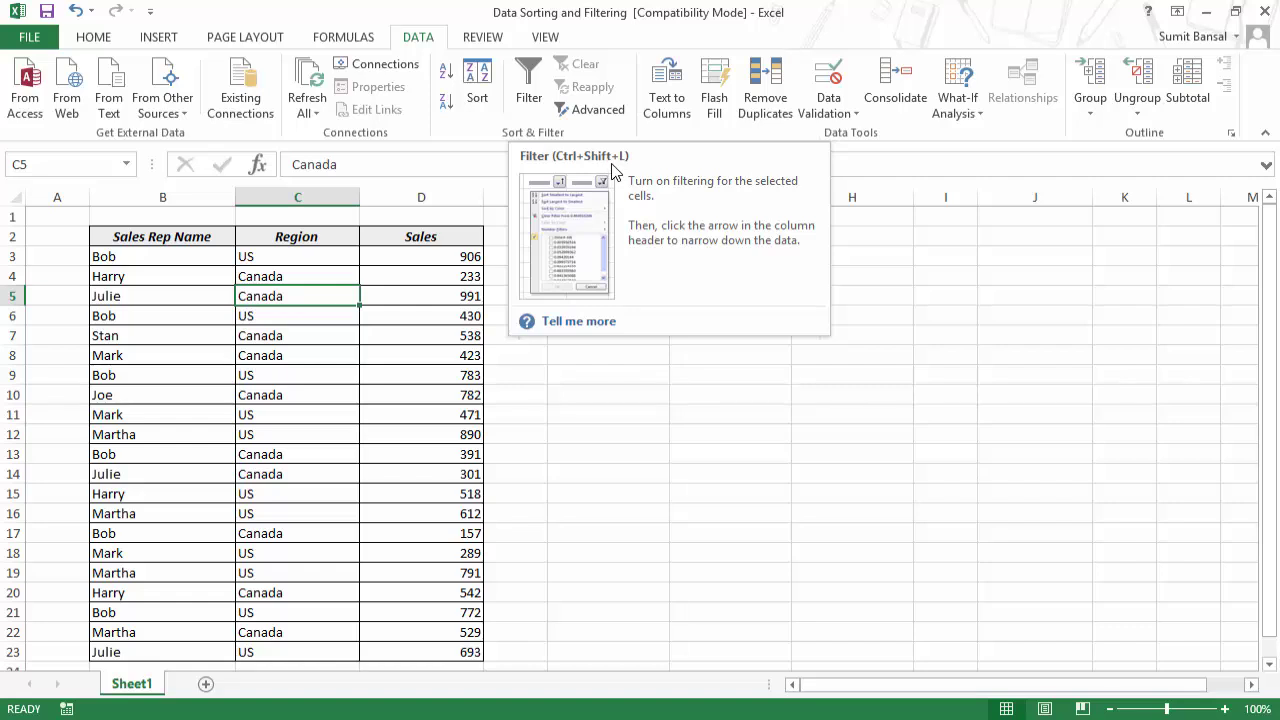
pyautogui.click(540, 104)
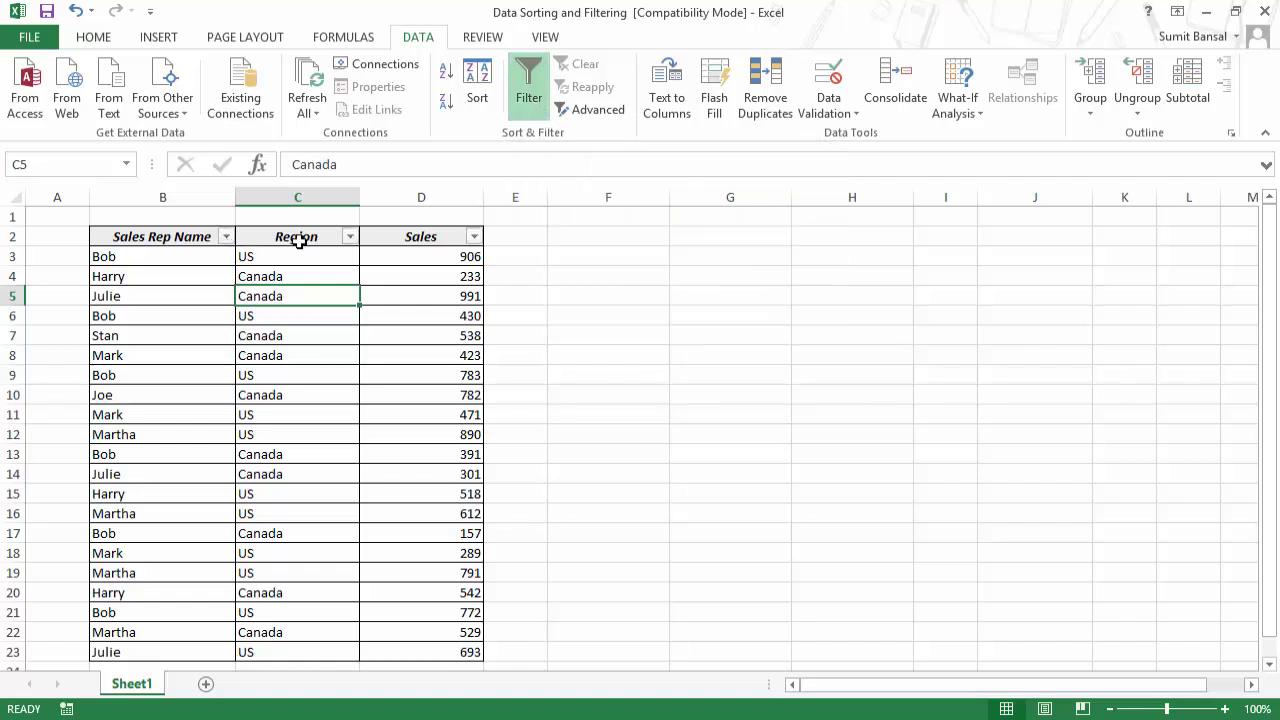
# Step: Examine the sorting and Text Filters options of the Sales Rep Name column and the filter options of the Sales column
pyautogui.click(227, 237)
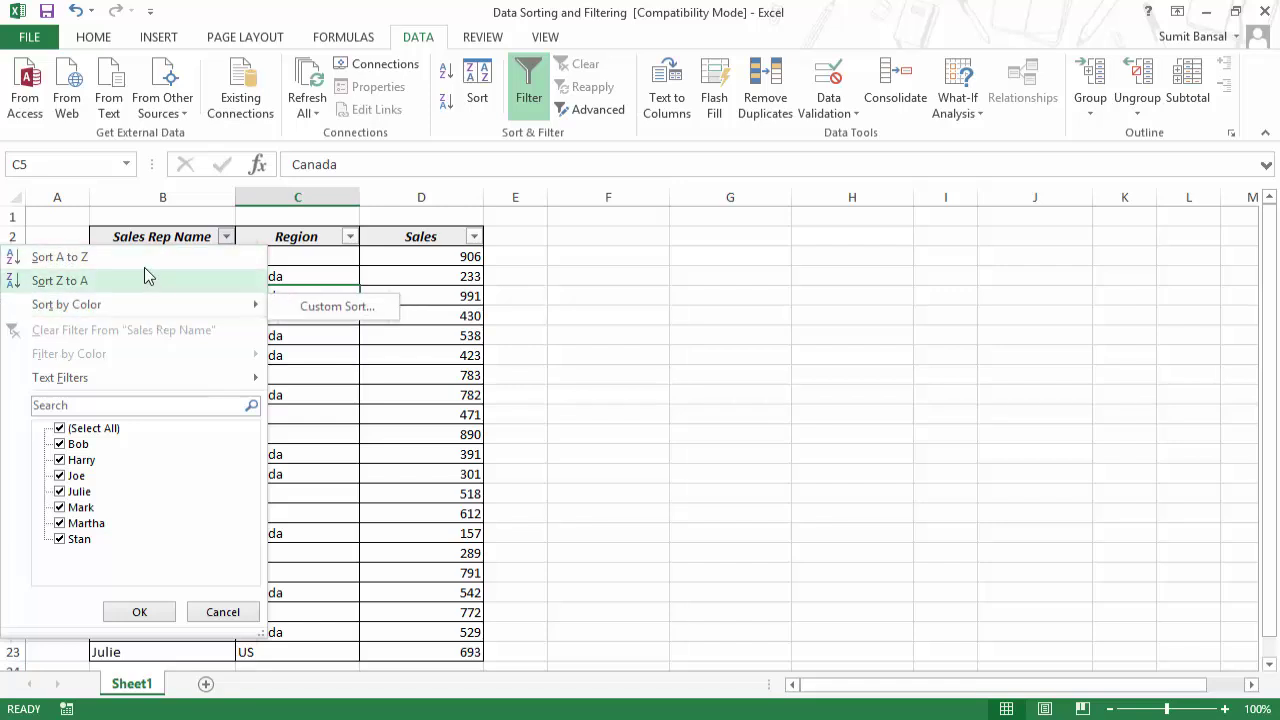
pyautogui.moveTo(160, 311)
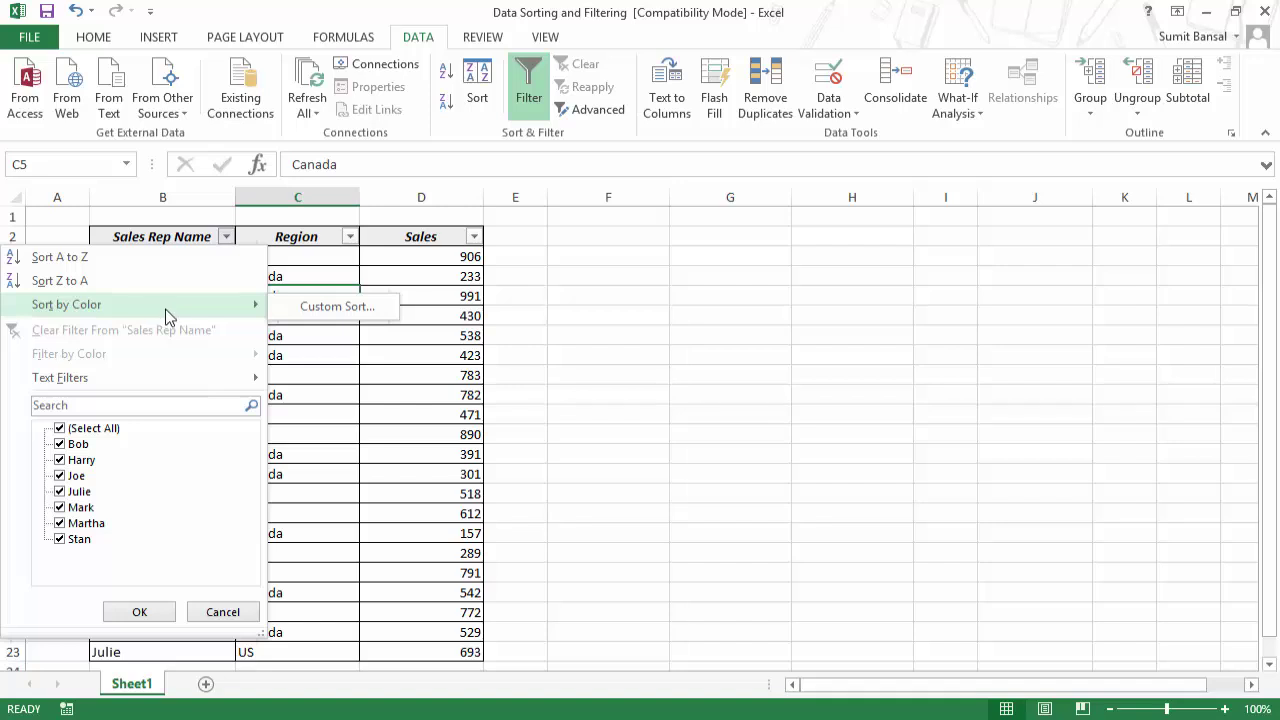
pyautogui.moveTo(81, 385)
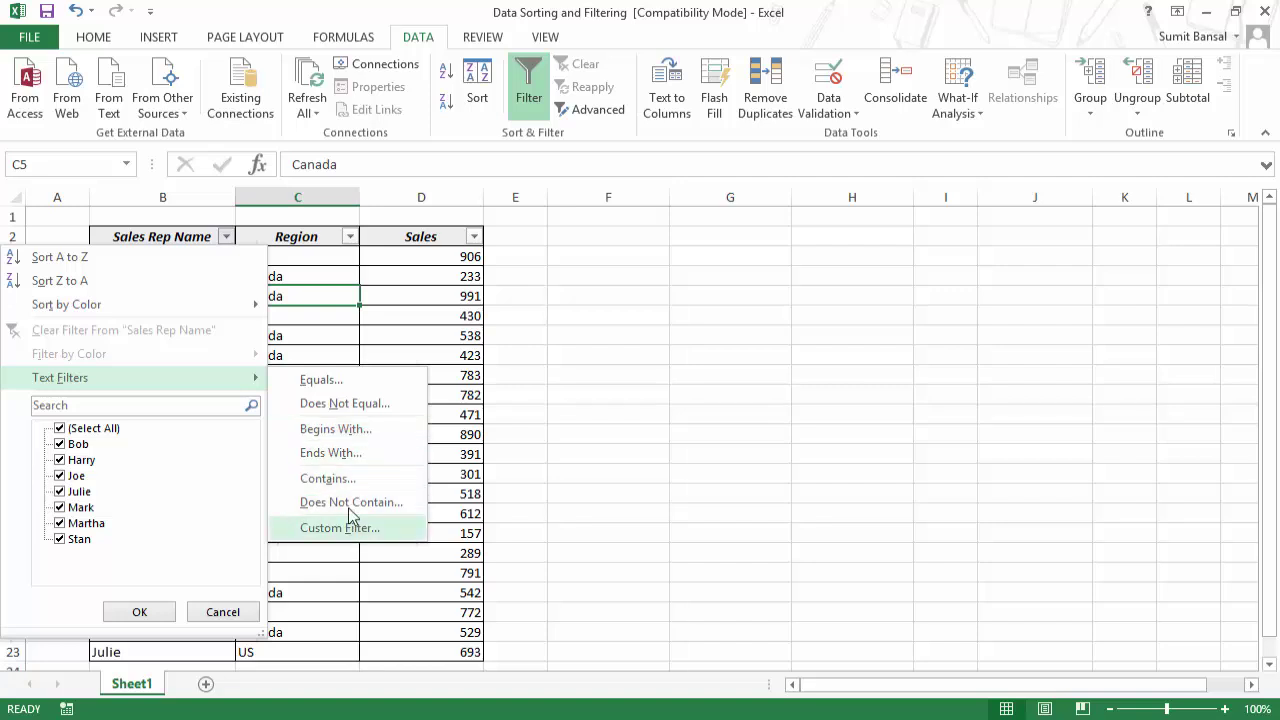
pyautogui.click(580, 378)
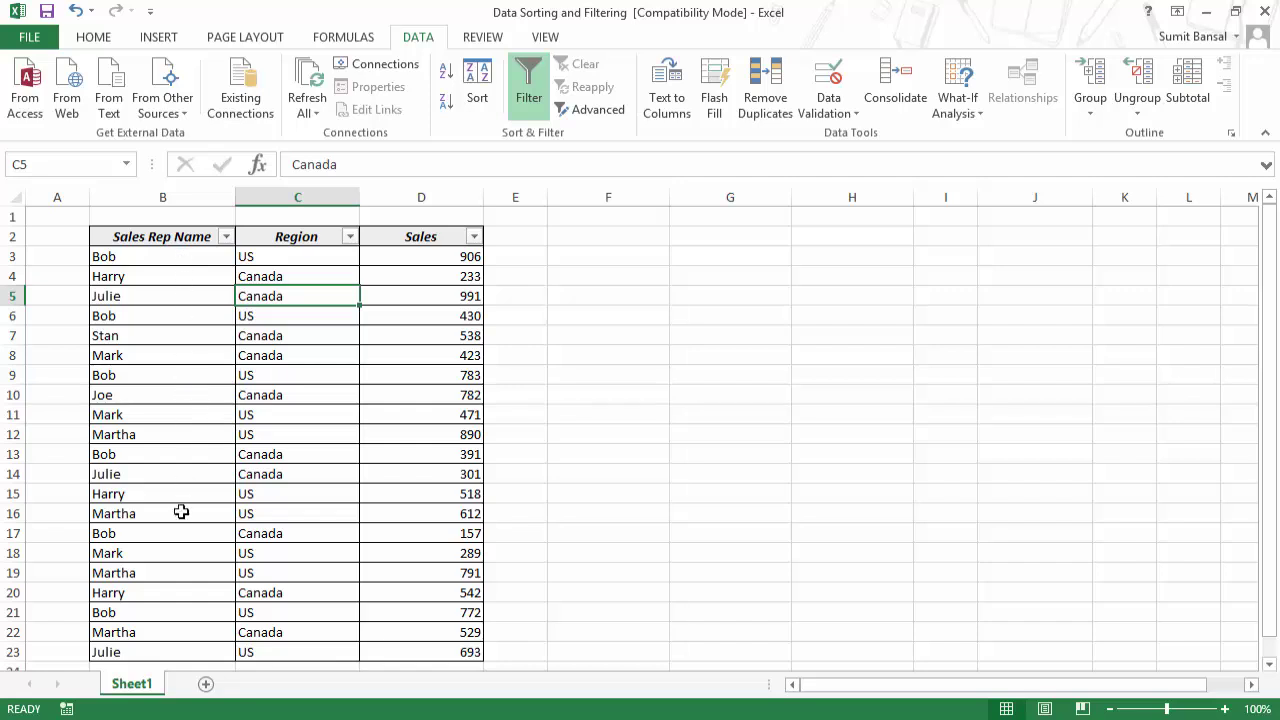
pyautogui.click(474, 237)
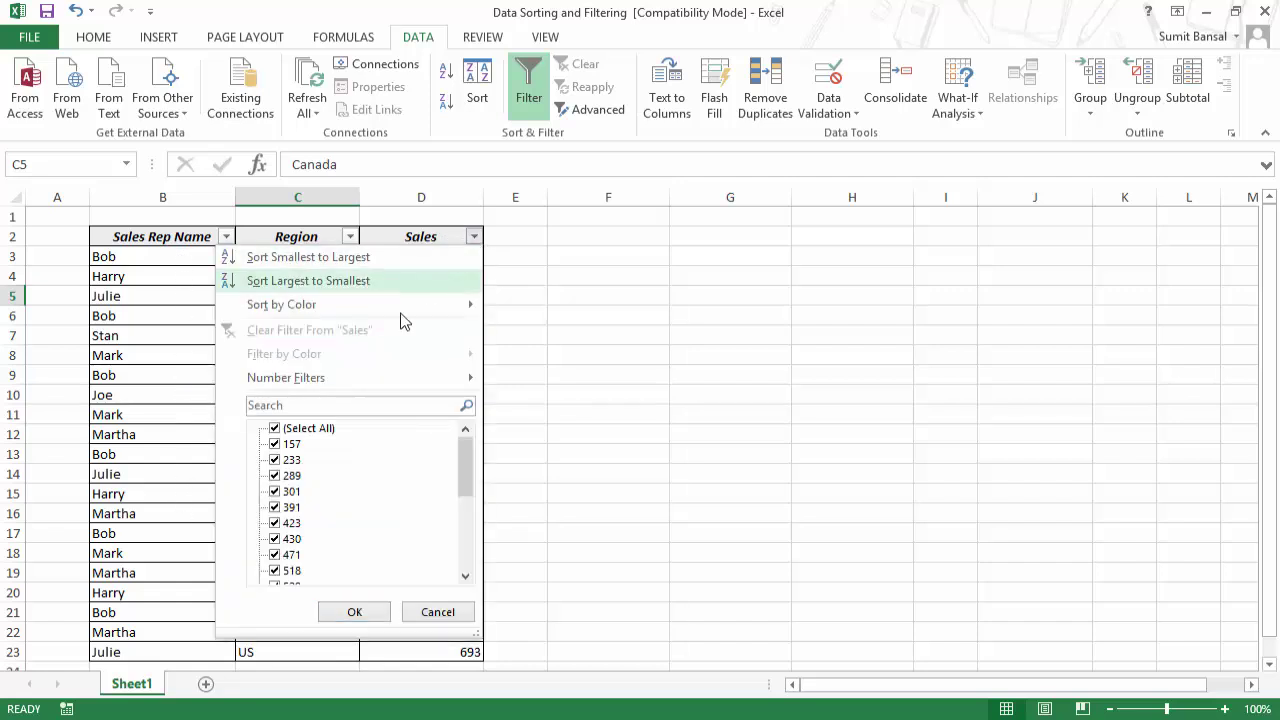
pyautogui.moveTo(268, 389)
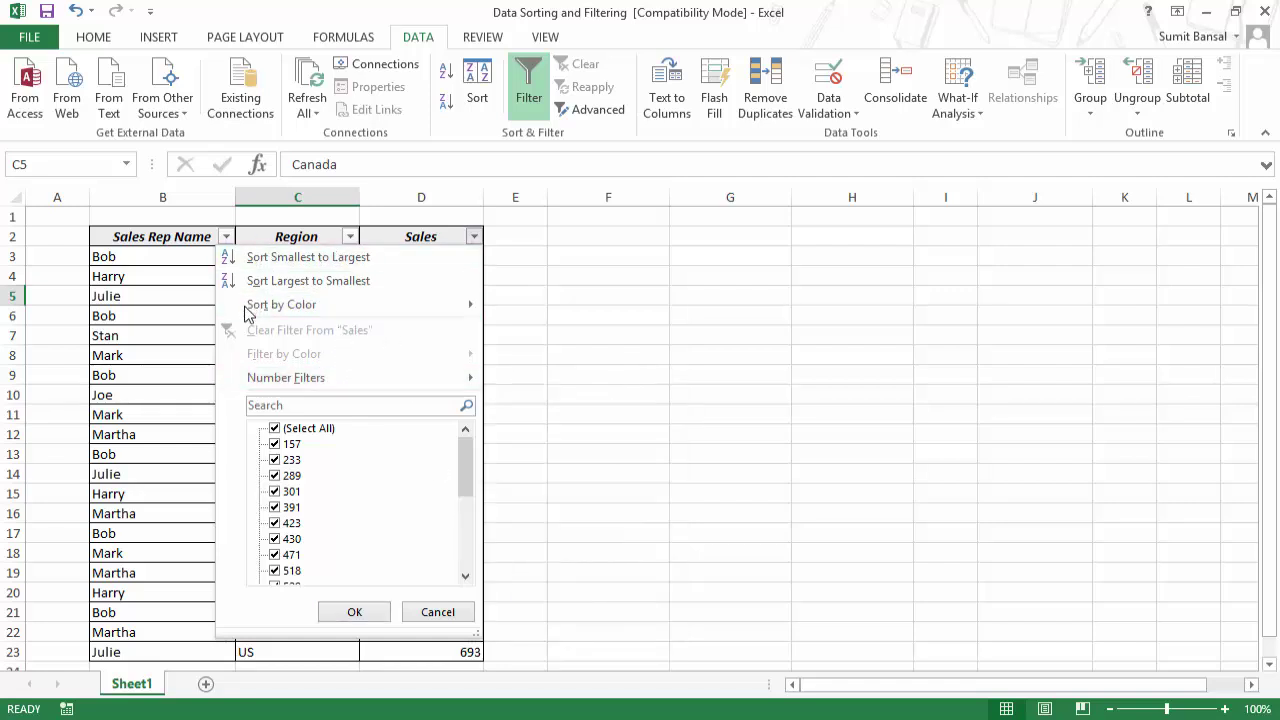
pyautogui.press('Escape')
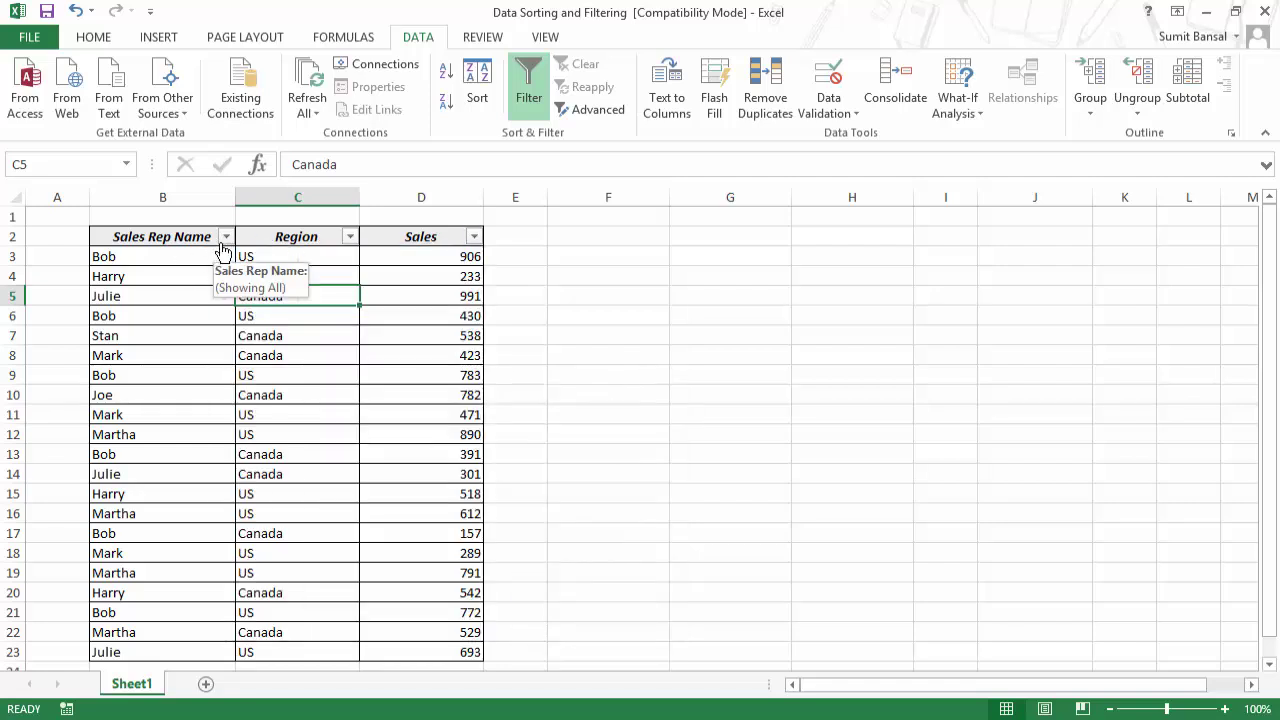
# Step: Filter the Sales Rep Name column with an Equals text filter for the sales rep named in cell B3
pyautogui.click(224, 244)
pyautogui.moveTo(155, 383)
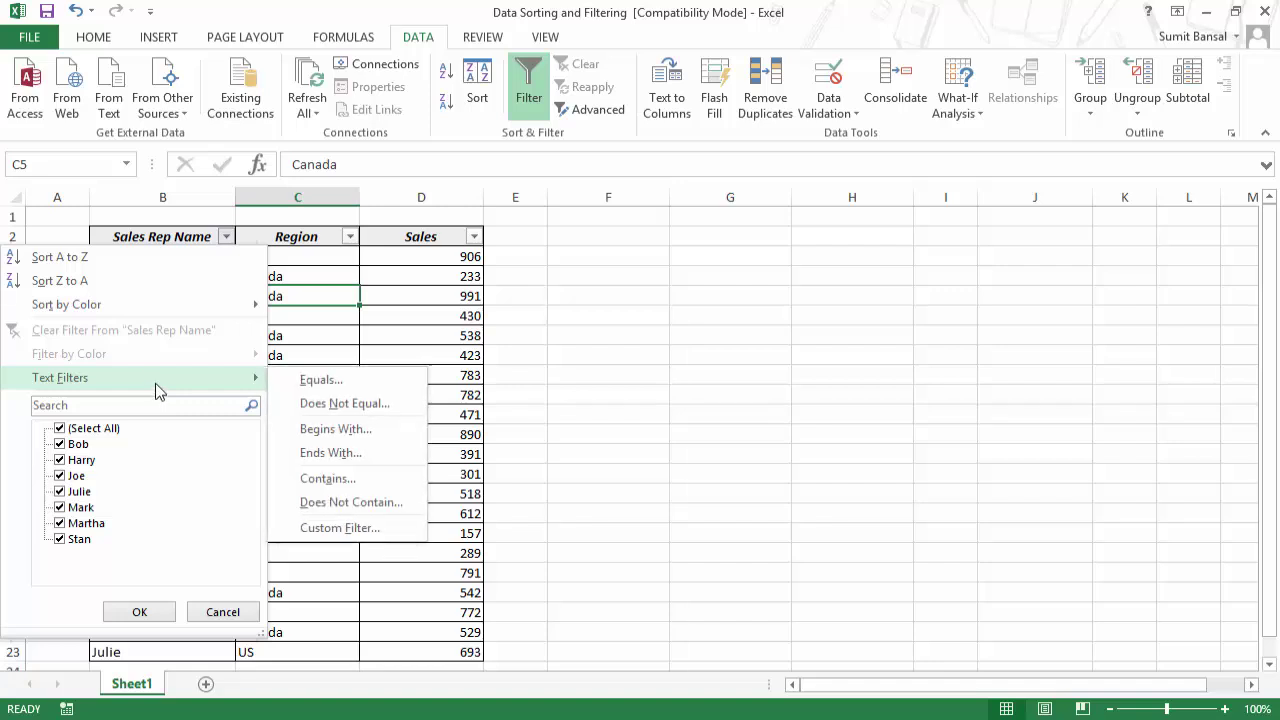
pyautogui.click(310, 381)
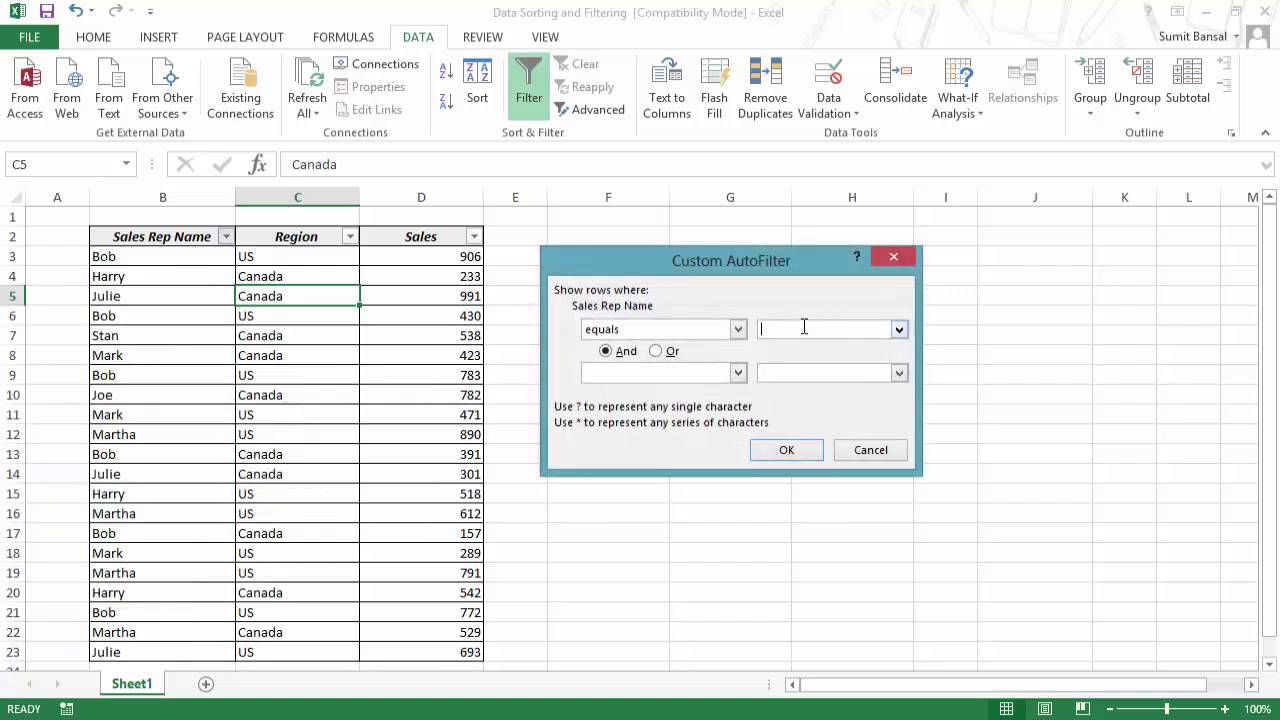
pyautogui.write('Bob')
pyautogui.moveTo(800, 328); pyautogui.dragTo(760, 329)
pyautogui.click(786, 450)
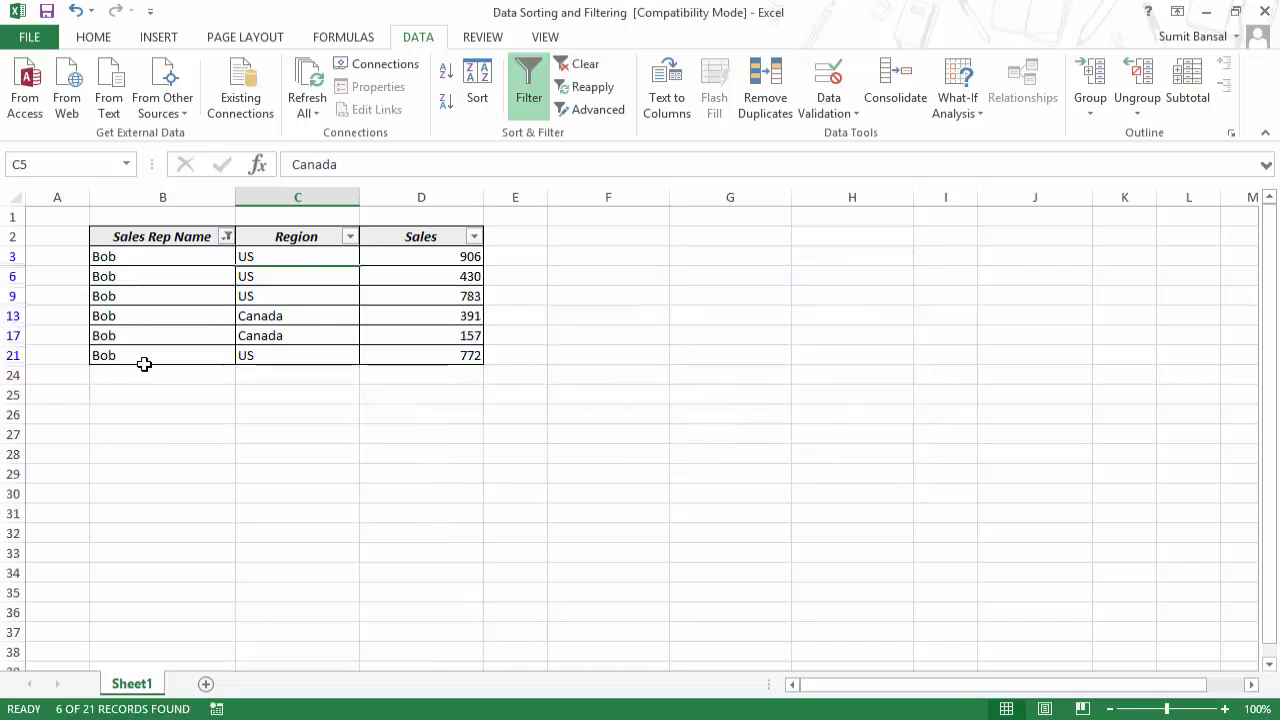
# Step: Highlight the filtered names in the Sales Rep Name column, and clear the filter to show all rows again
pyautogui.moveTo(213, 257); pyautogui.dragTo(200, 354)
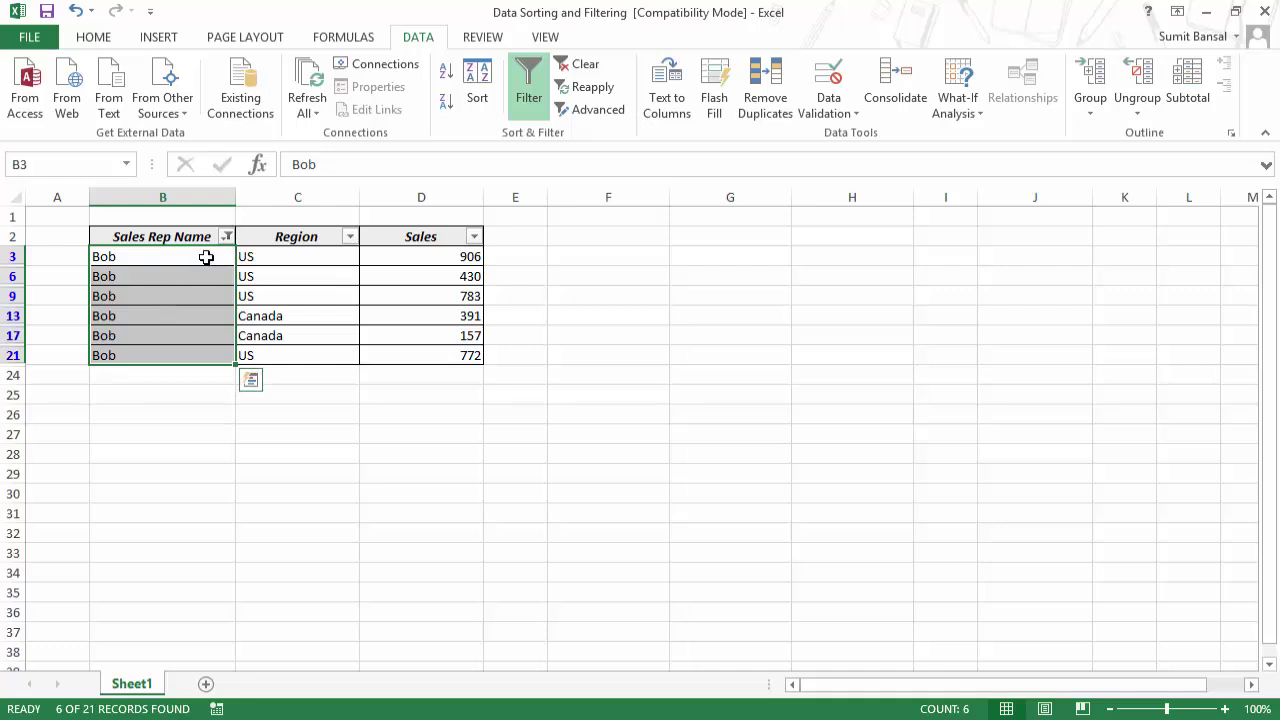
pyautogui.click(579, 66)
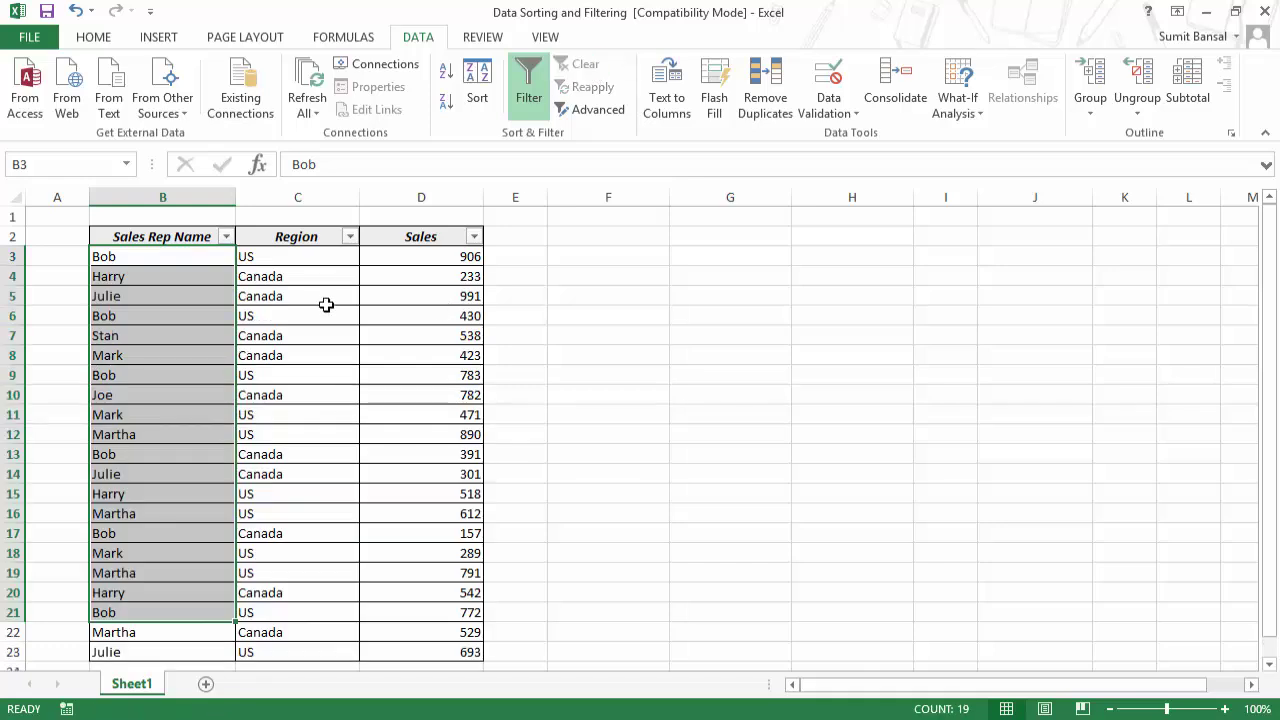
# Step: Filter the Sales Rep Name column to names that do not equal the rep in B3 and do not equal the rep in B10
pyautogui.click(226, 236)
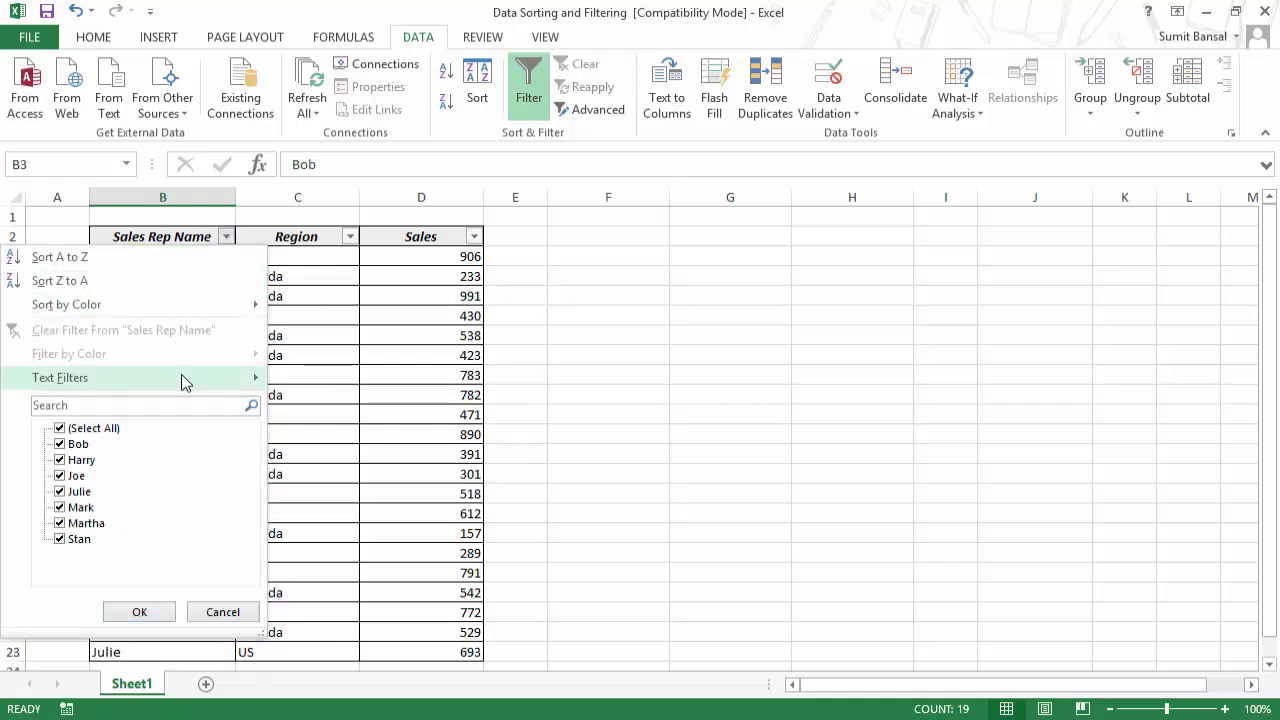
pyautogui.moveTo(183, 383)
pyautogui.click(317, 384)
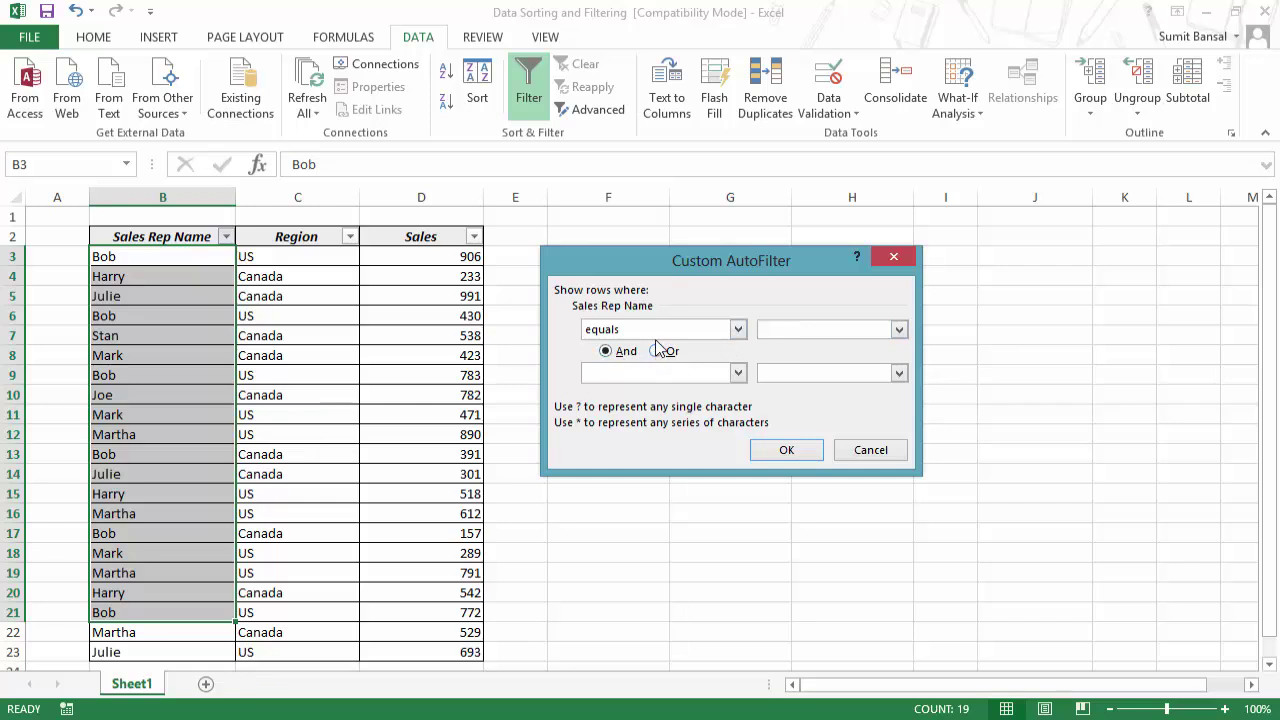
pyautogui.click(737, 329)
pyautogui.moveTo(738, 364)
pyautogui.mouseDown()
pyautogui.moveTo(741, 405)
pyautogui.moveTo(742, 350)
pyautogui.mouseUp()
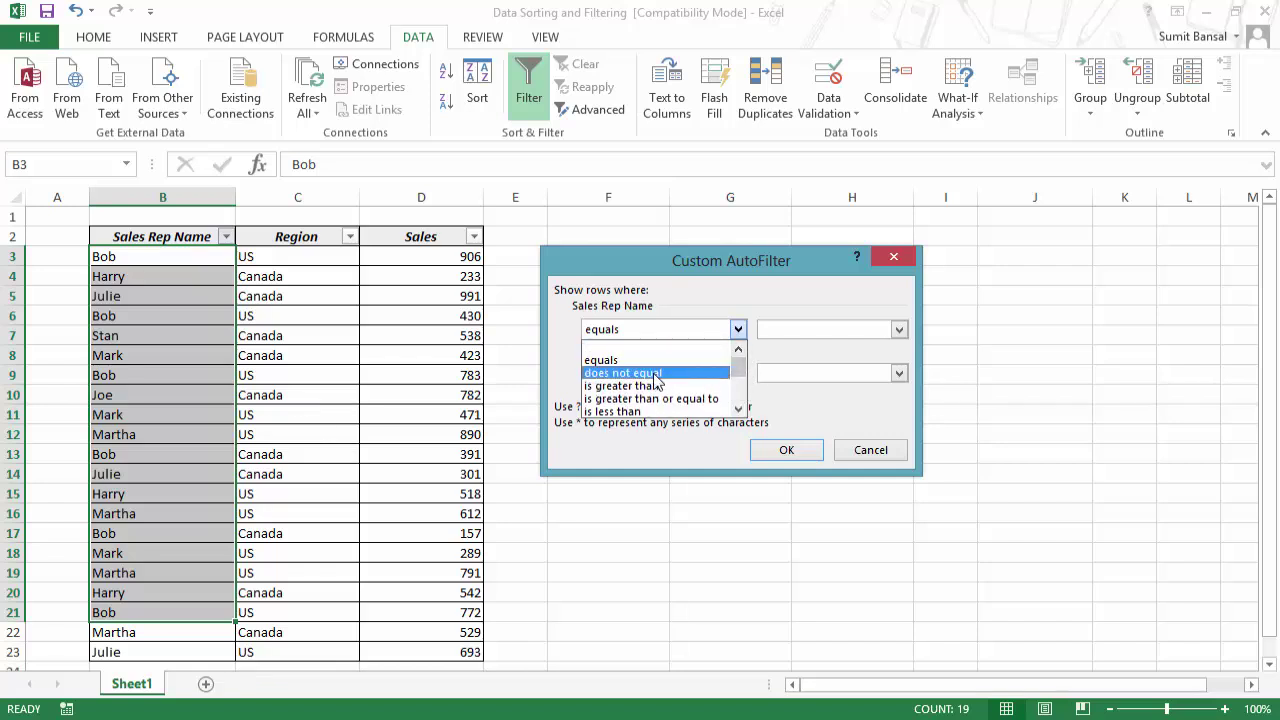
pyautogui.click(640, 360)
pyautogui.click(772, 330)
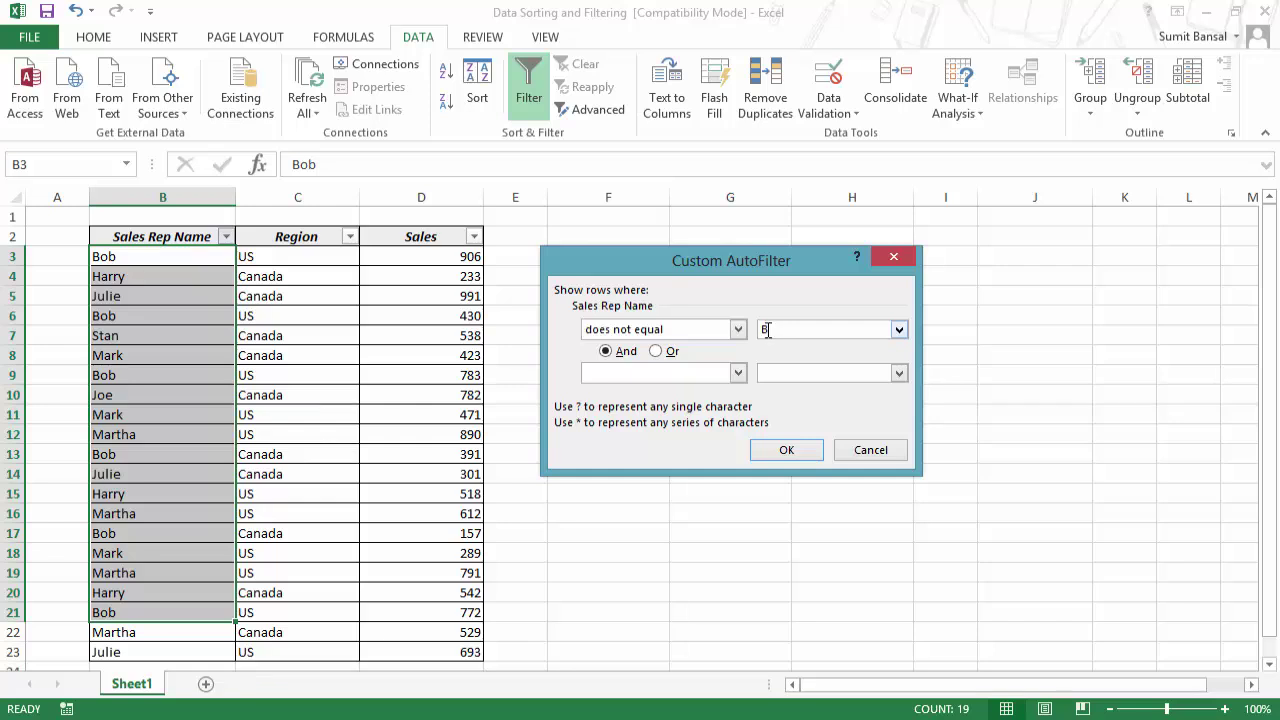
pyautogui.click(643, 374)
pyautogui.click(705, 415)
pyautogui.click(780, 373)
pyautogui.click(784, 452)
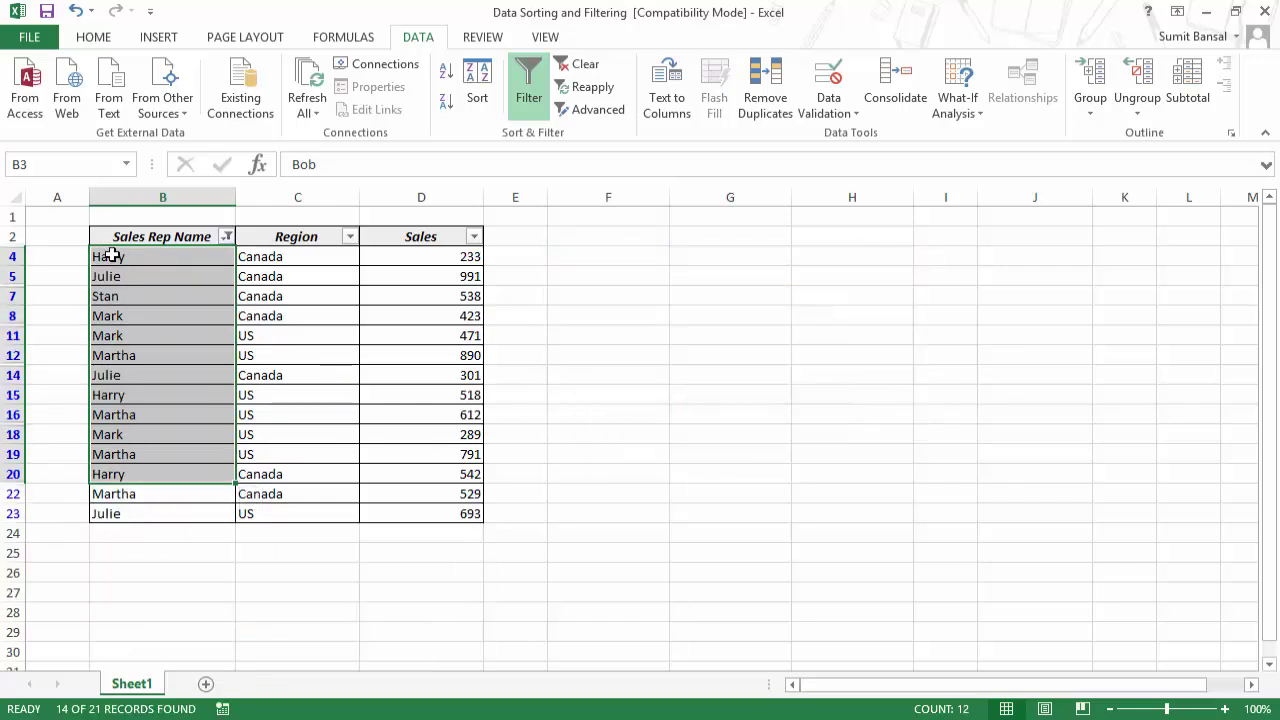
# Step: Highlight the names remaining after the does-not-equal filter, and clear the filter to show all rows again
pyautogui.moveTo(114, 253); pyautogui.dragTo(170, 505)
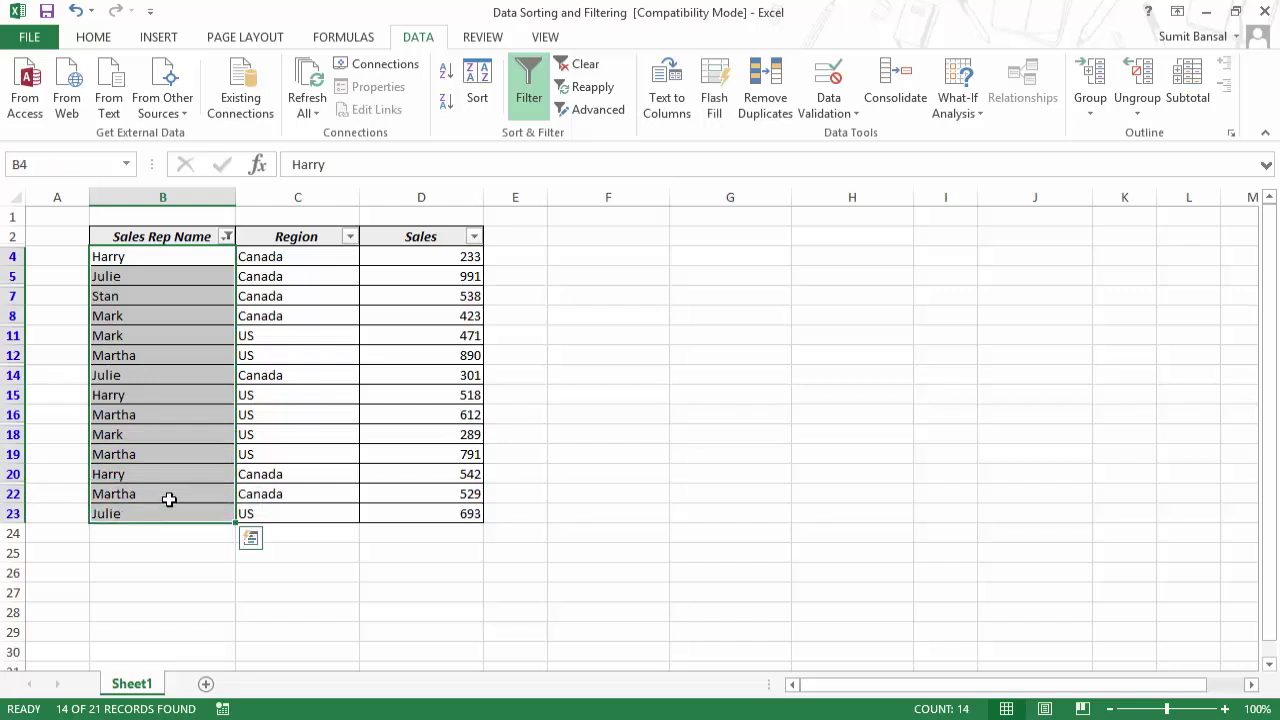
pyautogui.click(227, 237)
pyautogui.moveTo(89, 383)
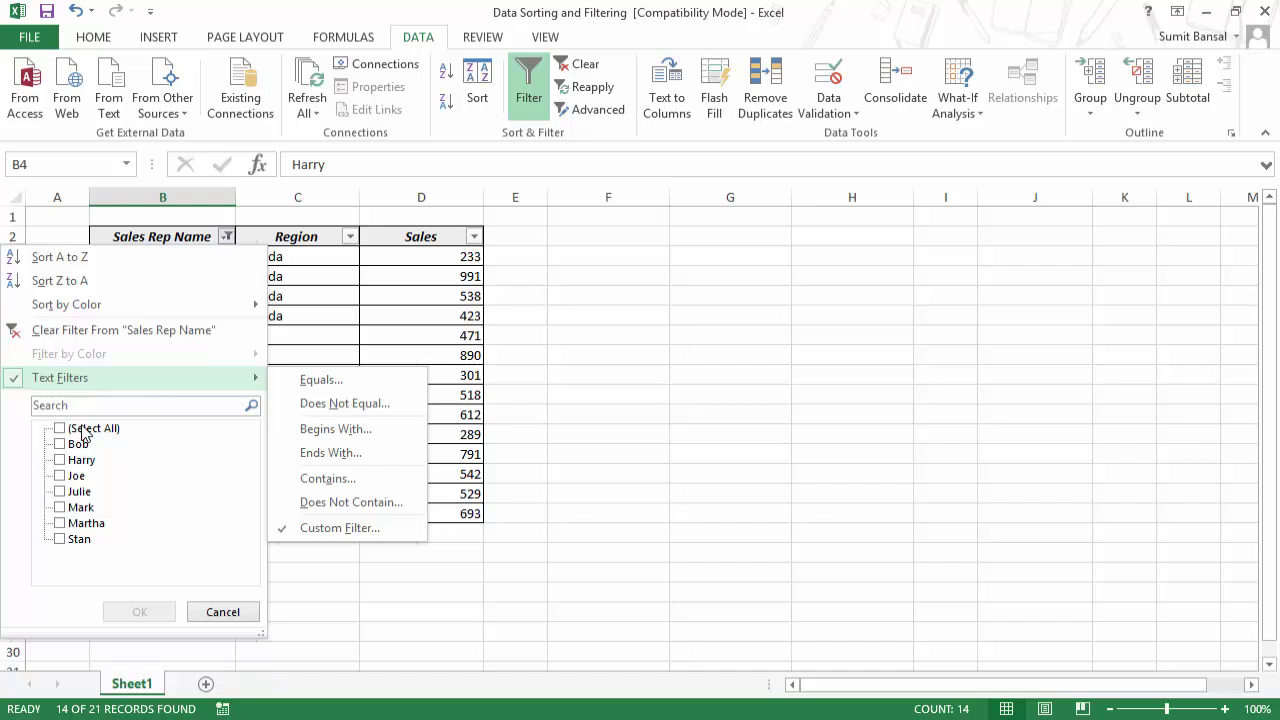
pyautogui.click(585, 64)
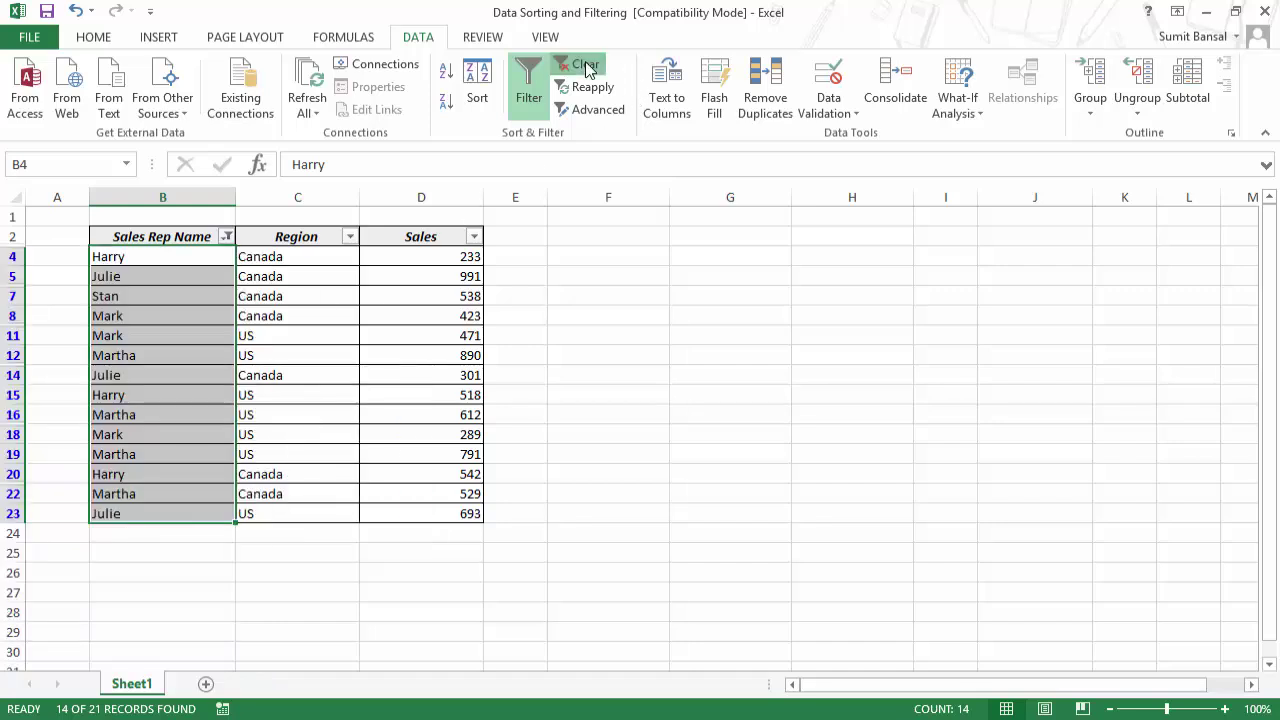
# Step: Filter the Sales Rep Name column with an Equals text filter using the wildcard text *r*
pyautogui.click(226, 237)
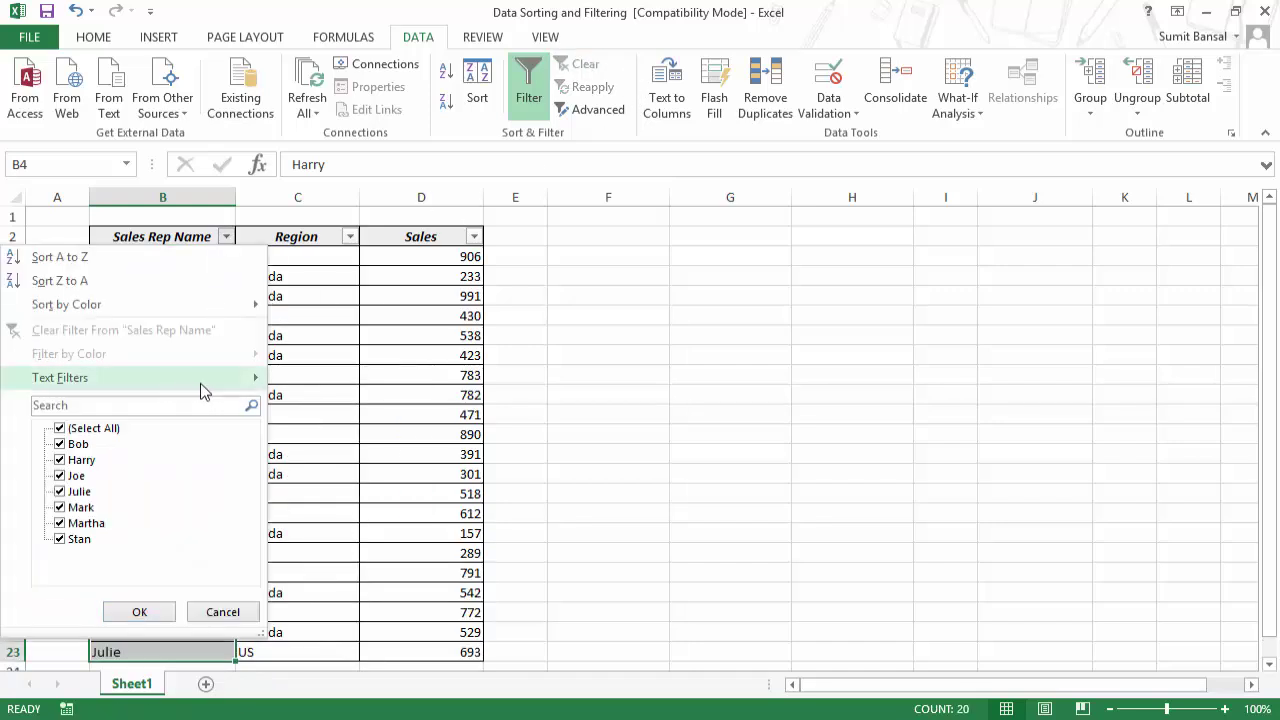
pyautogui.moveTo(200, 390)
pyautogui.click(318, 384)
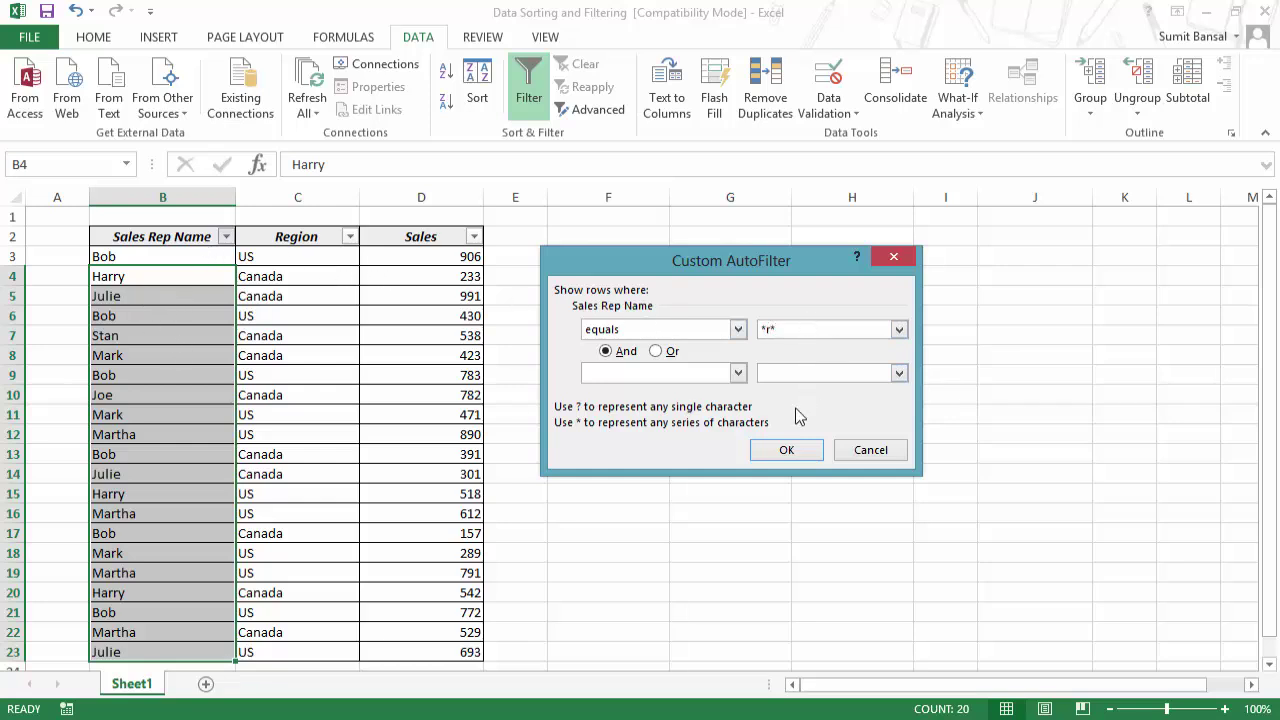
pyautogui.click(786, 450)
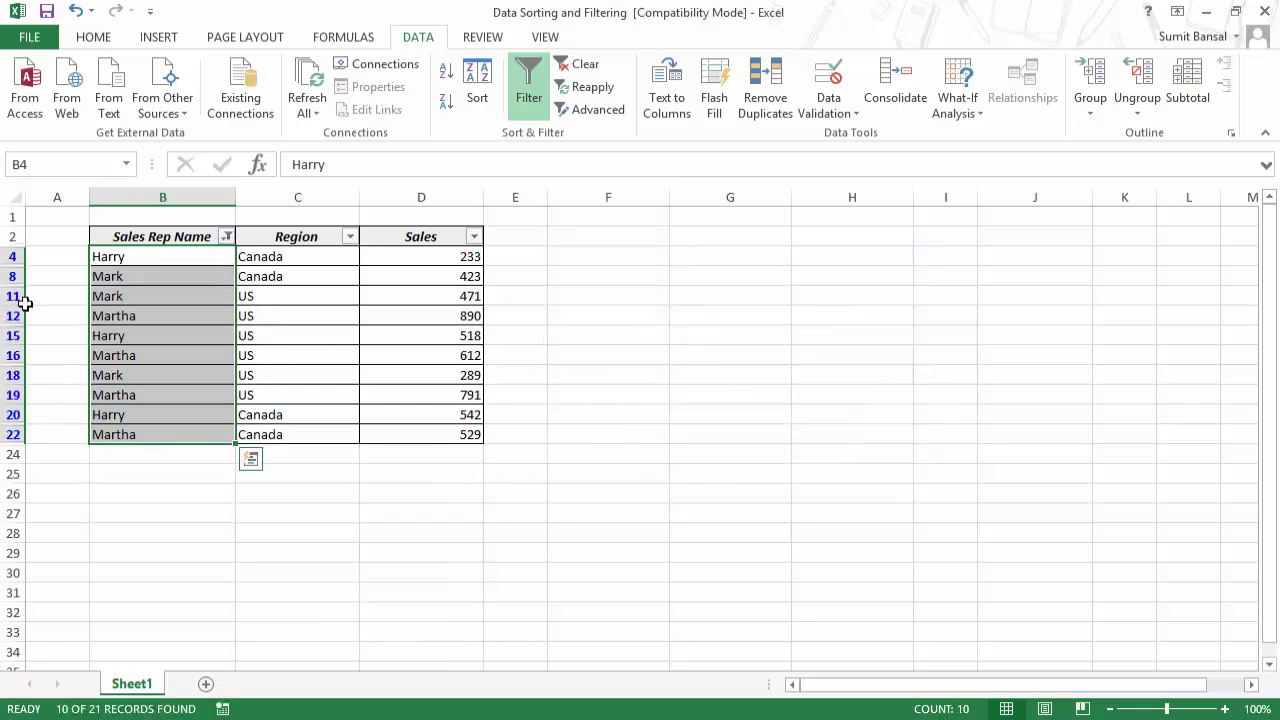
# Step: Highlight the names matching the wildcard filter, and clear the filter from the table
pyautogui.click(118, 262)
pyautogui.moveTo(120, 270); pyautogui.dragTo(130, 430)
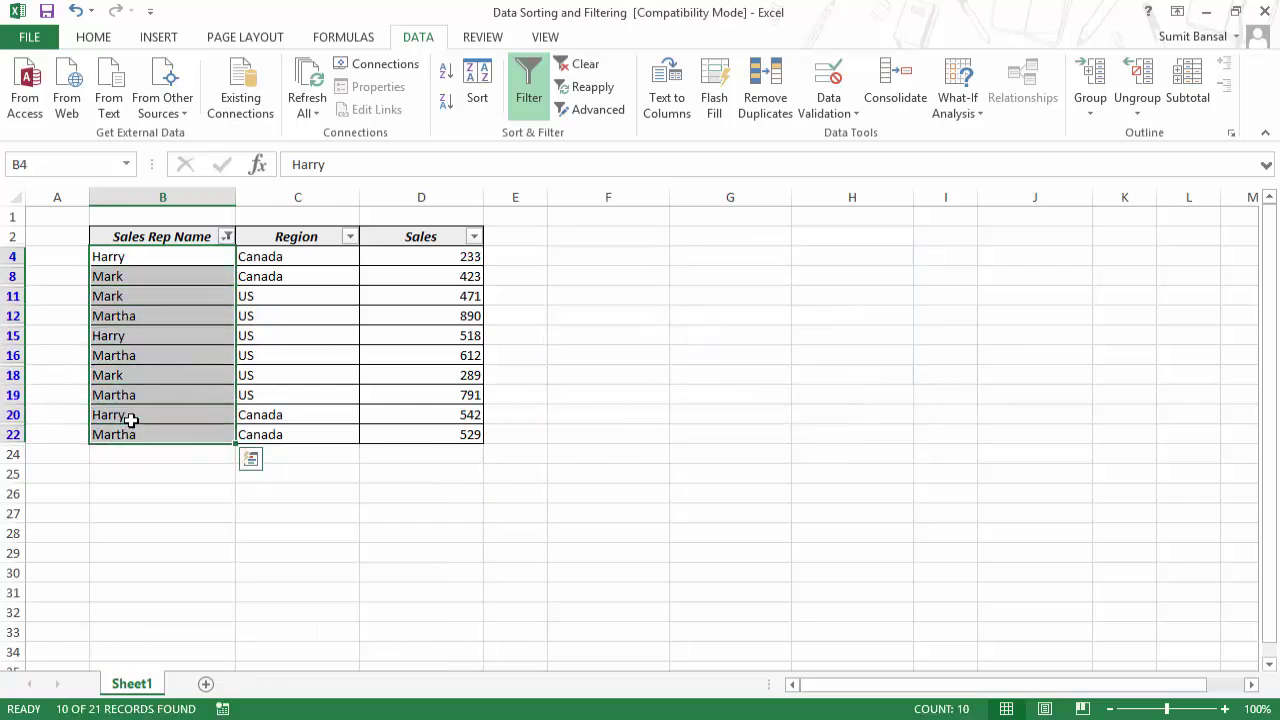
pyautogui.click(586, 64)
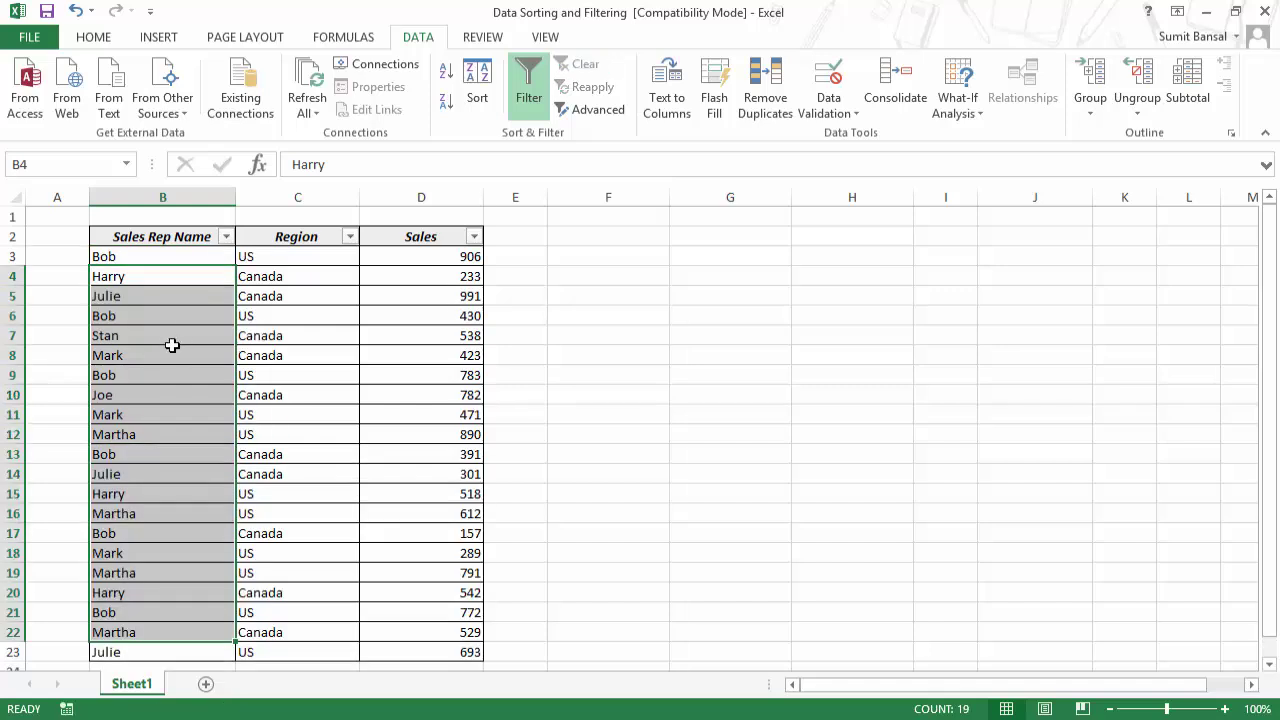
# Step: Open a custom text filter for the Sales Rep Name column and examine its comparison operators, leaving the criteria empty
pyautogui.click(226, 237)
pyautogui.moveTo(175, 380)
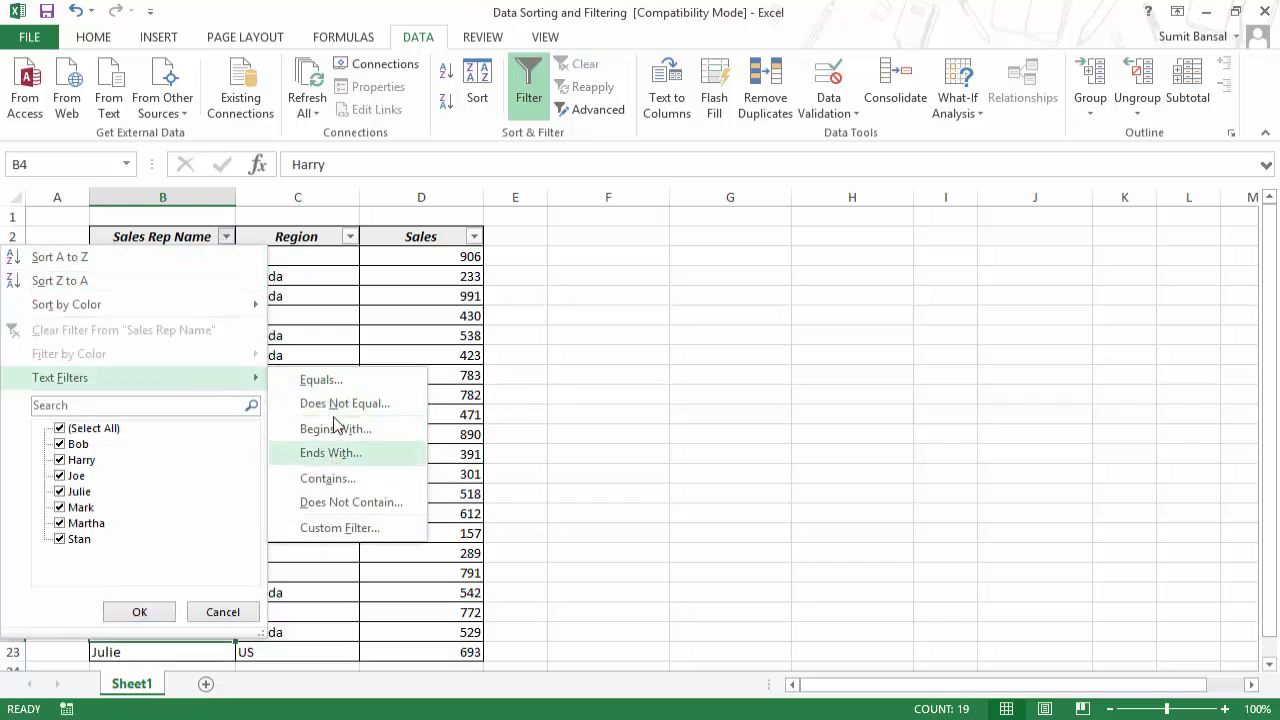
pyautogui.click(350, 528)
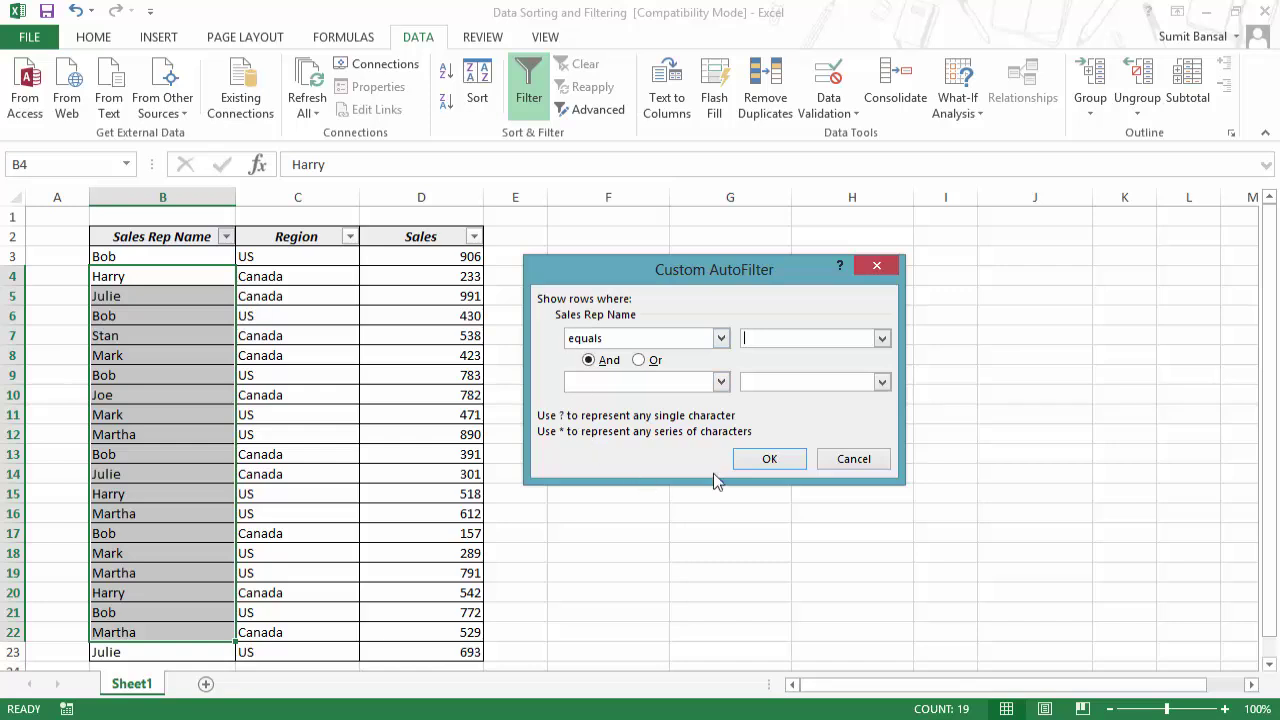
pyautogui.click(720, 338)
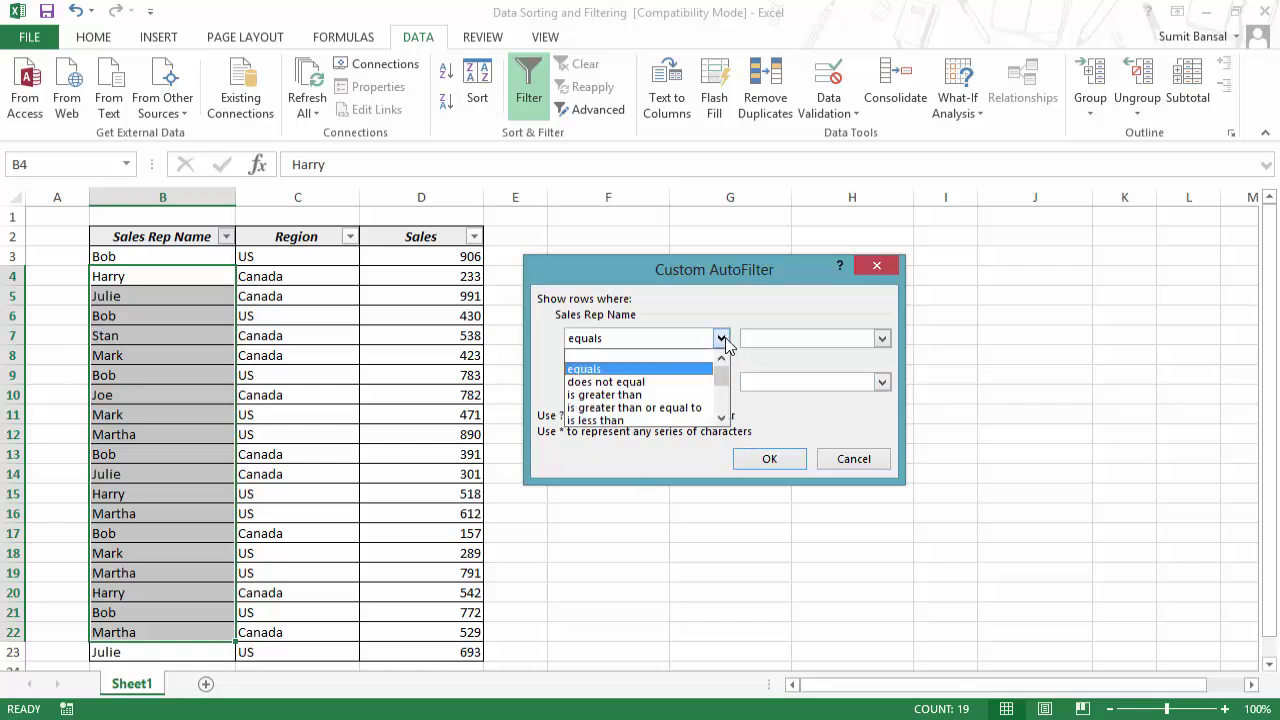
pyautogui.moveTo(722, 374)
pyautogui.mouseDown()
pyautogui.moveTo(726, 410)
pyautogui.moveTo(728, 353)
pyautogui.moveTo(727, 408)
pyautogui.moveTo(722, 366)
pyautogui.mouseUp()
pyautogui.click(647, 360)
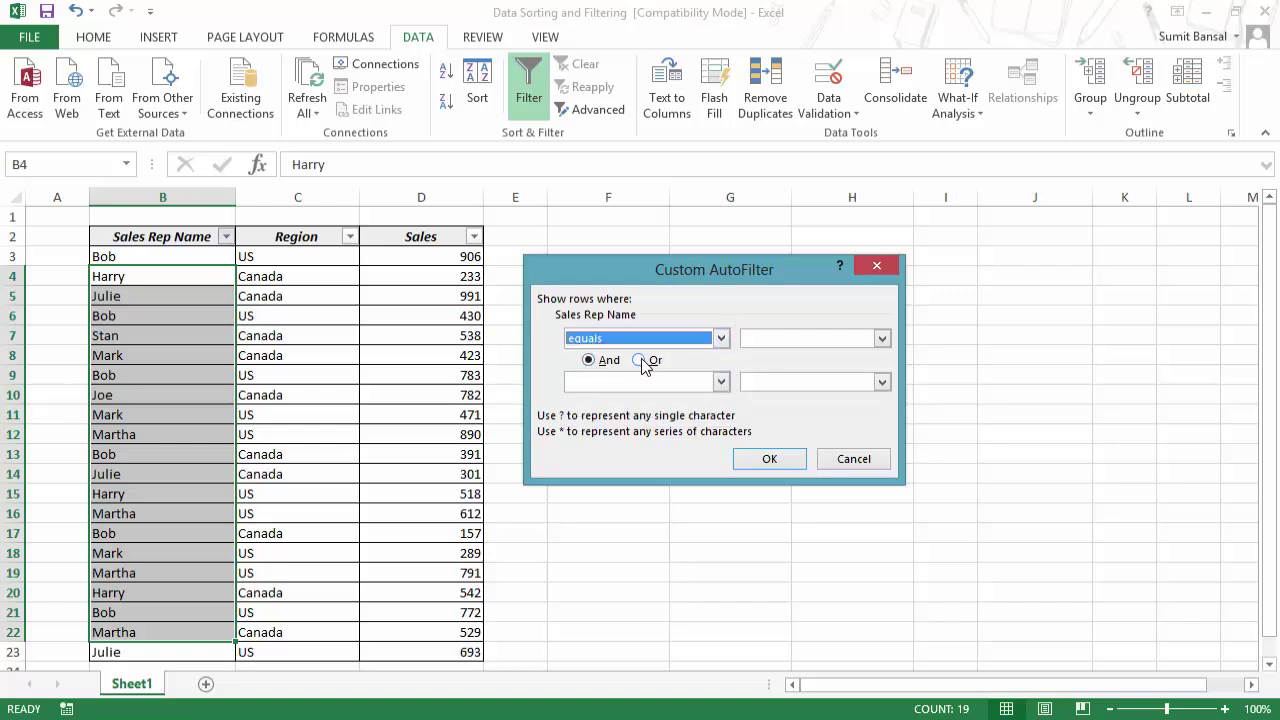
pyautogui.click(769, 460)
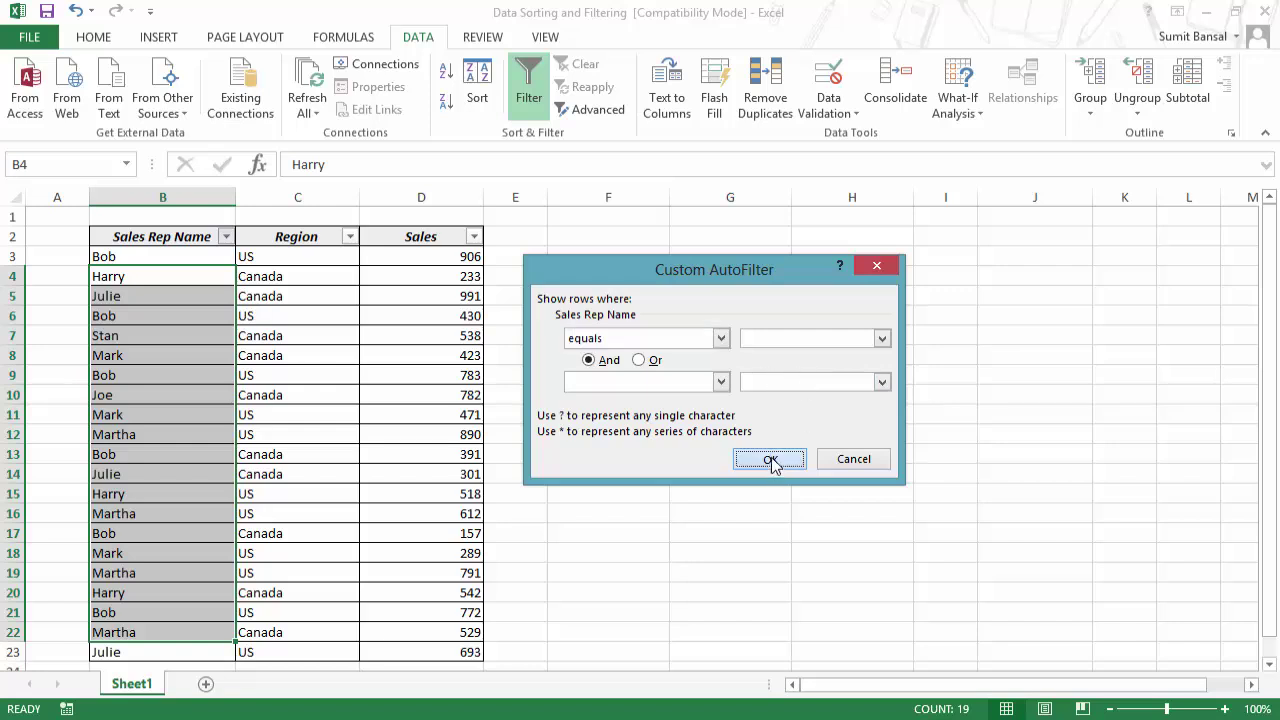
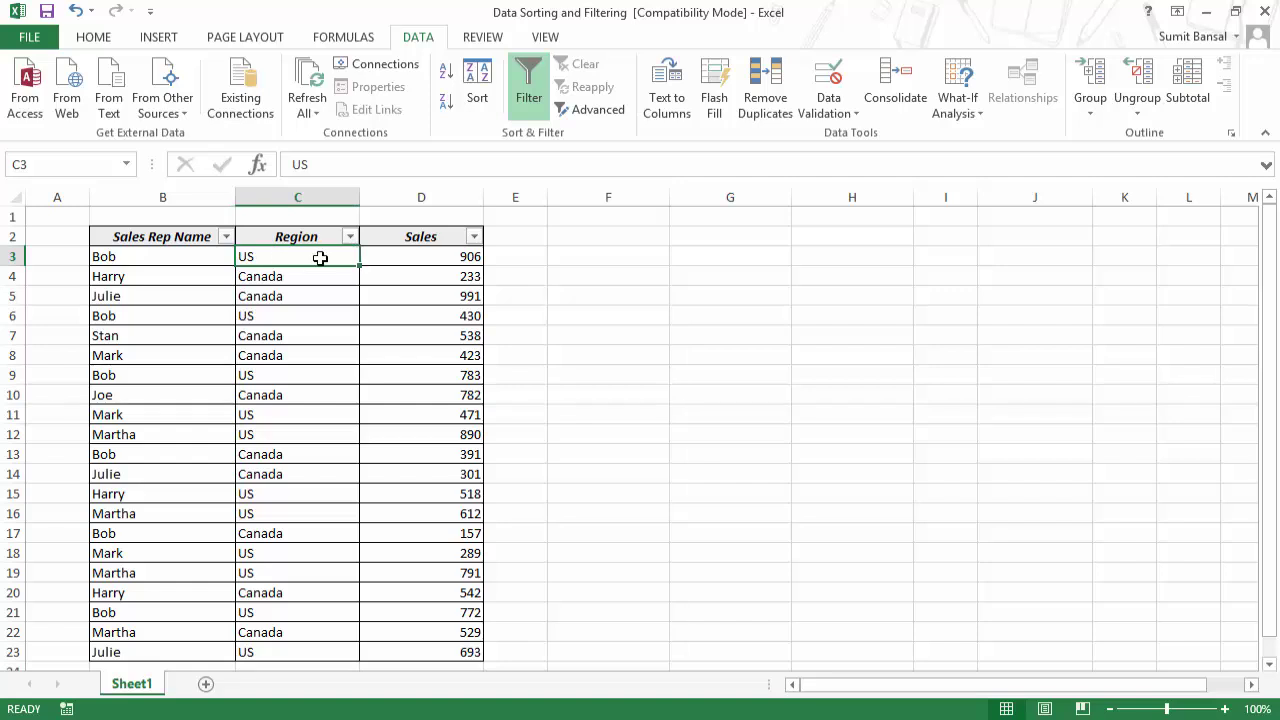
# Step: Filter the Sales Rep Name column to show only the sales rep named in cell B3
pyautogui.click(226, 237)
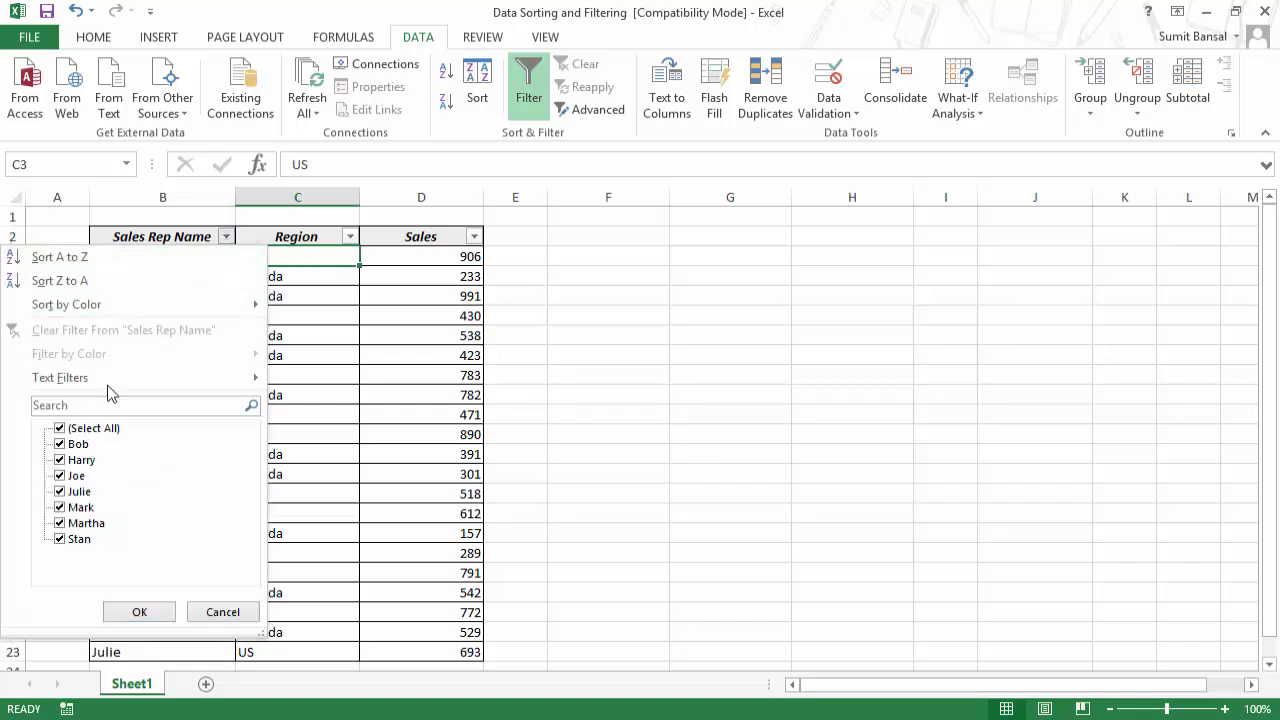
pyautogui.click(73, 432)
pyautogui.click(75, 444)
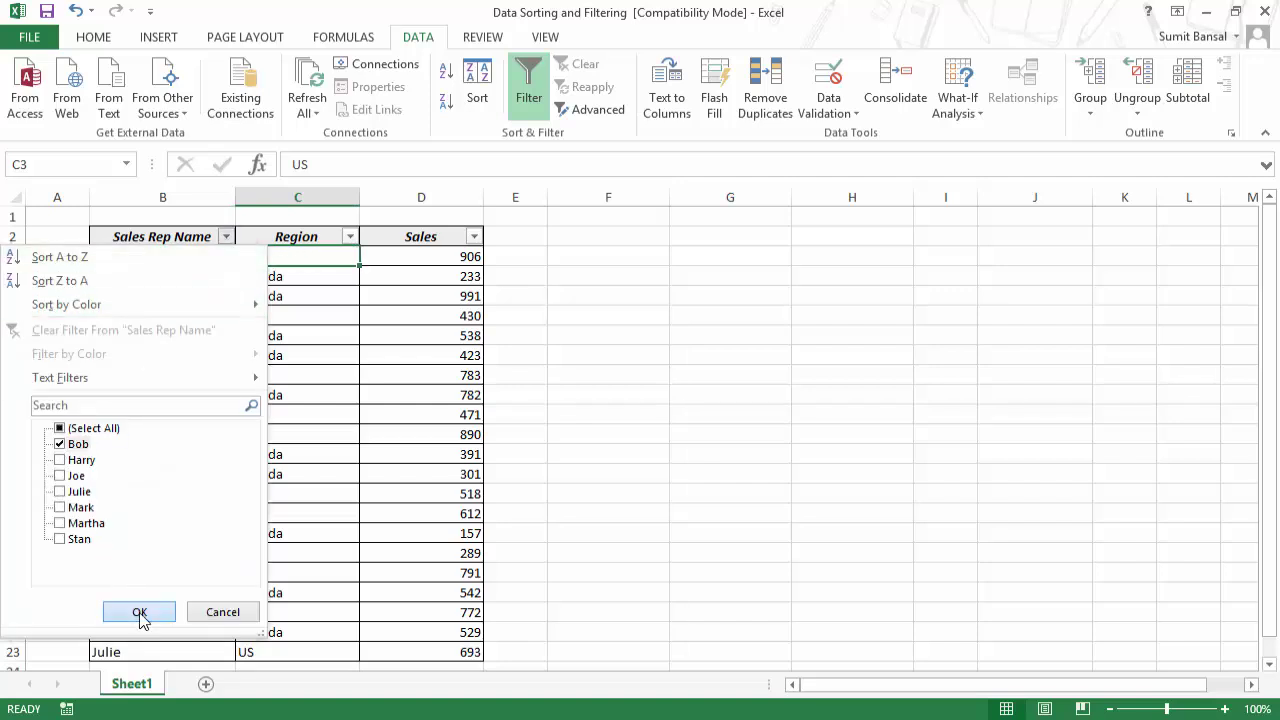
pyautogui.click(139, 612)
# Step: Filter the Region column to show only US
pyautogui.click(350, 237)
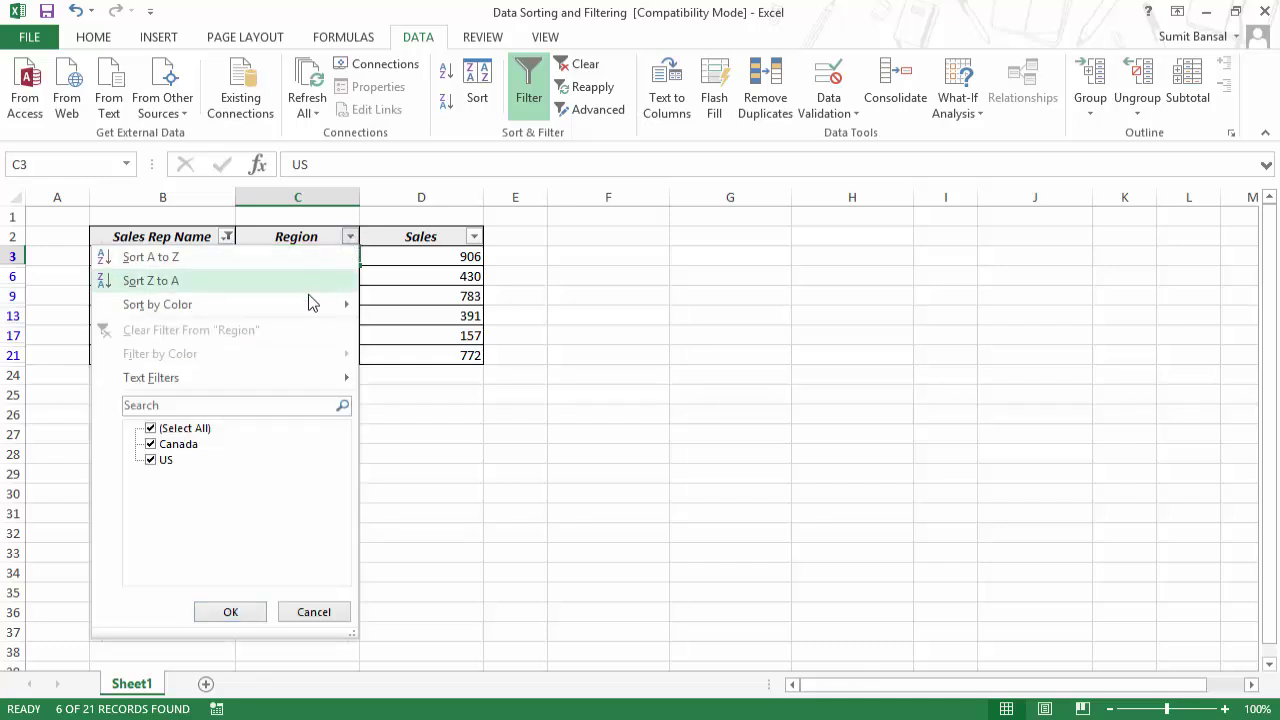
pyautogui.click(151, 428)
pyautogui.click(160, 459)
pyautogui.click(230, 612)
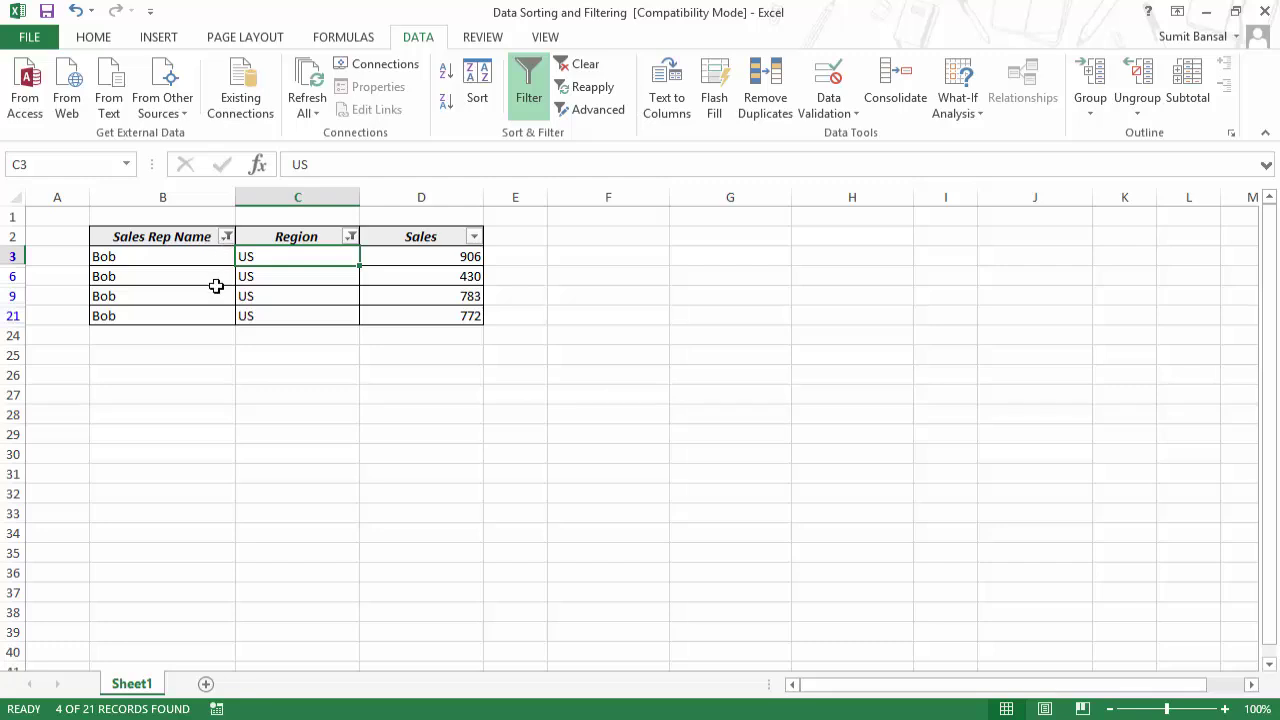
# Step: Copy the filtered table with its headers to cell J25, and undo the paste
pyautogui.moveTo(228, 247)
pyautogui.moveTo(157, 247); pyautogui.dragTo(400, 327)
pyautogui.hotkey('ctrl', 'c')
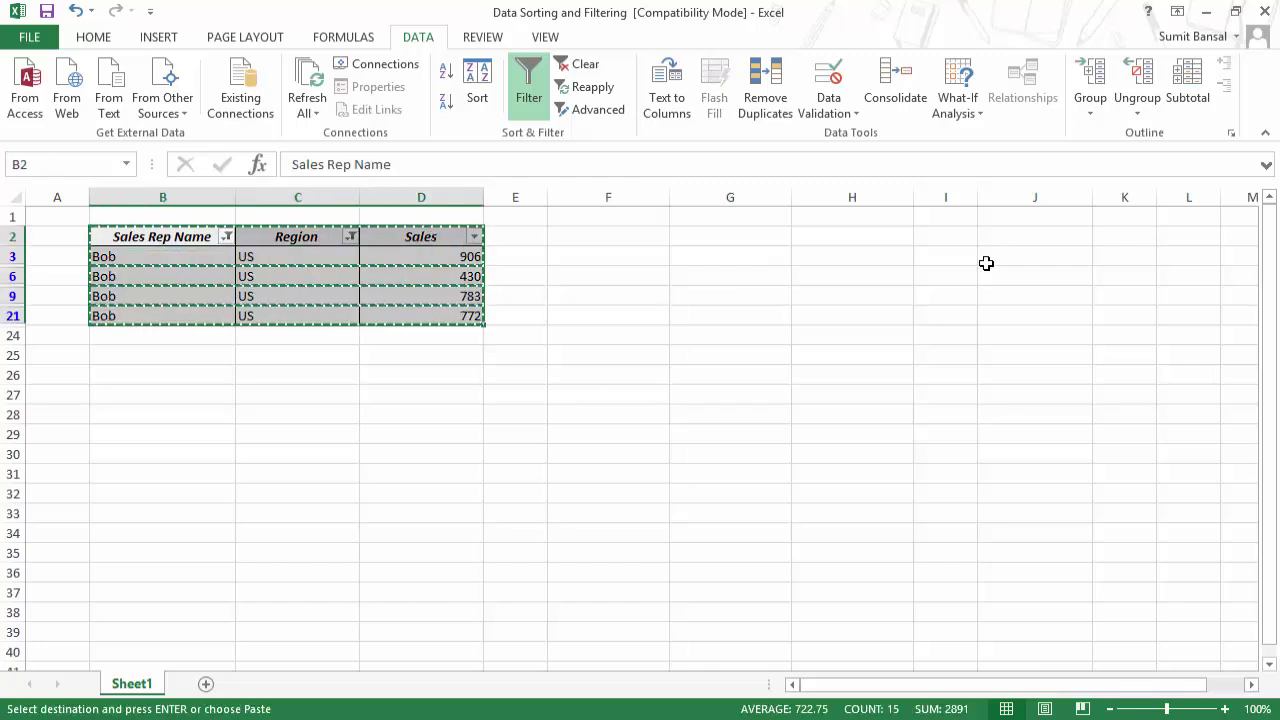
pyautogui.click(1006, 338)
pyautogui.click(1004, 356)
pyautogui.hotkey('ctrl', 'v')
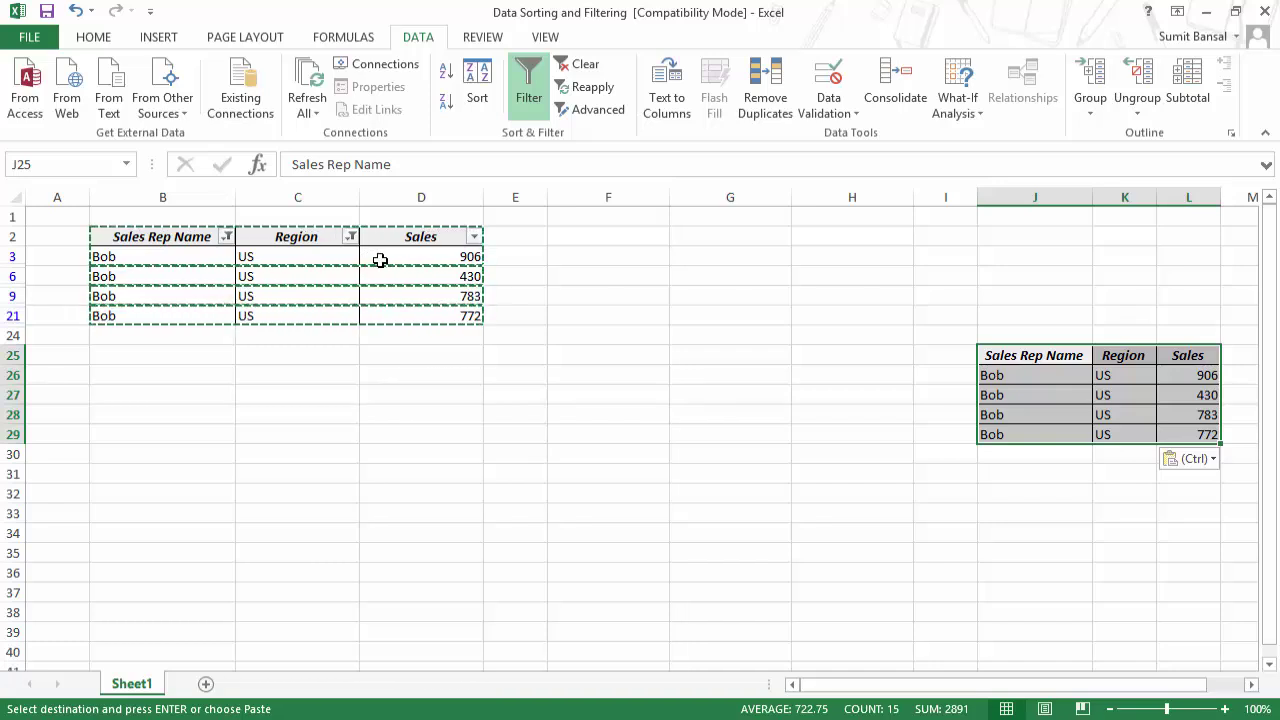
pyautogui.hotkey('ctrl', 'z')
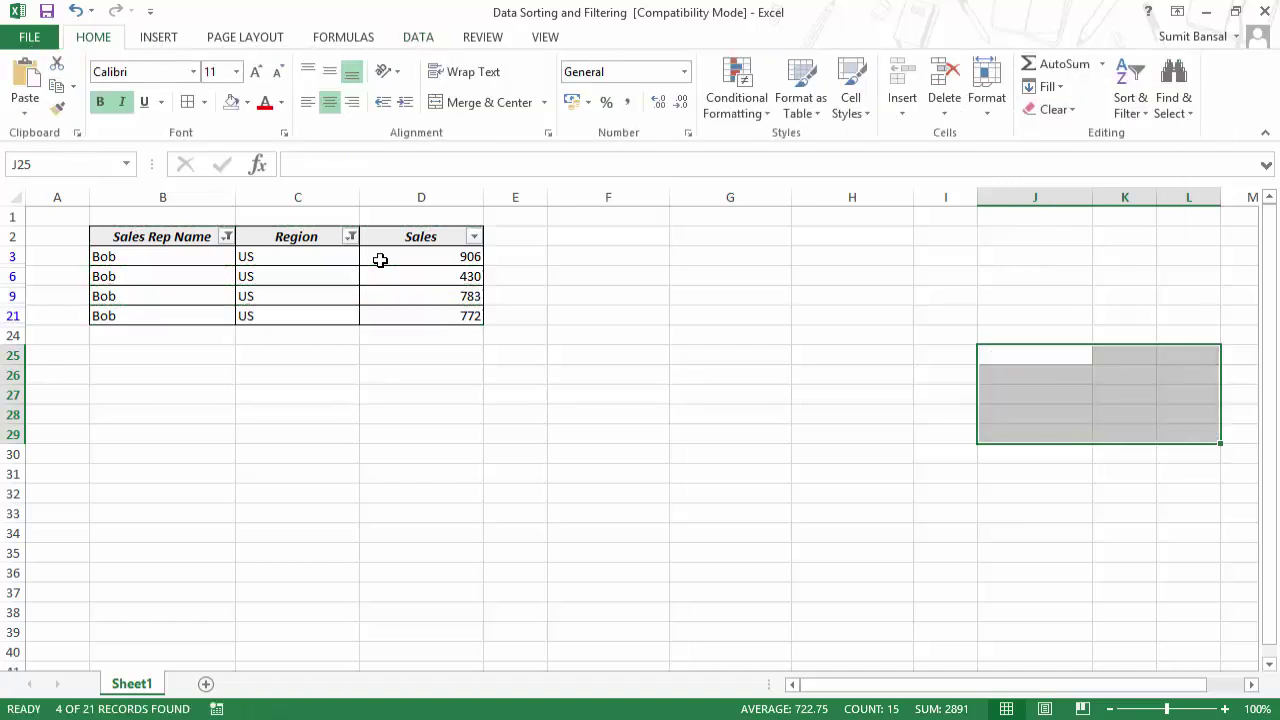
# Step: Reselect all names in the Sales Rep Name filter so that only the Region filter stays active
pyautogui.click(228, 238)
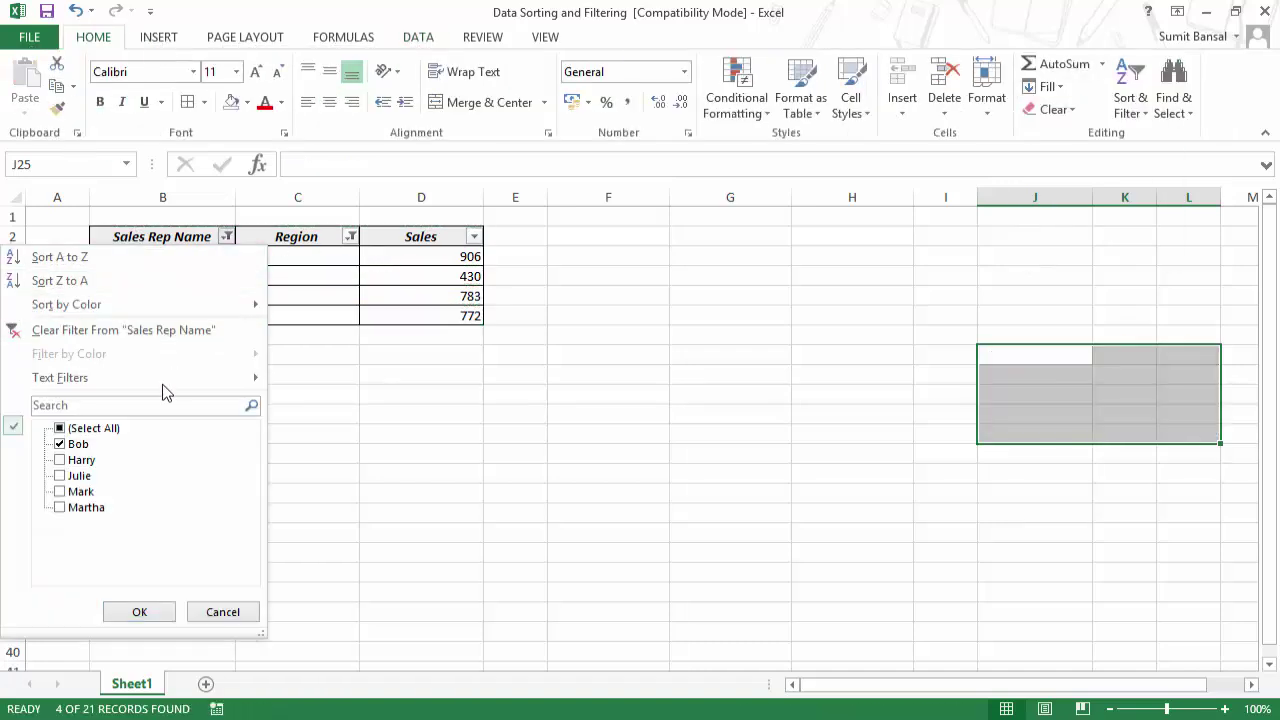
pyautogui.click(100, 428)
pyautogui.click(140, 612)
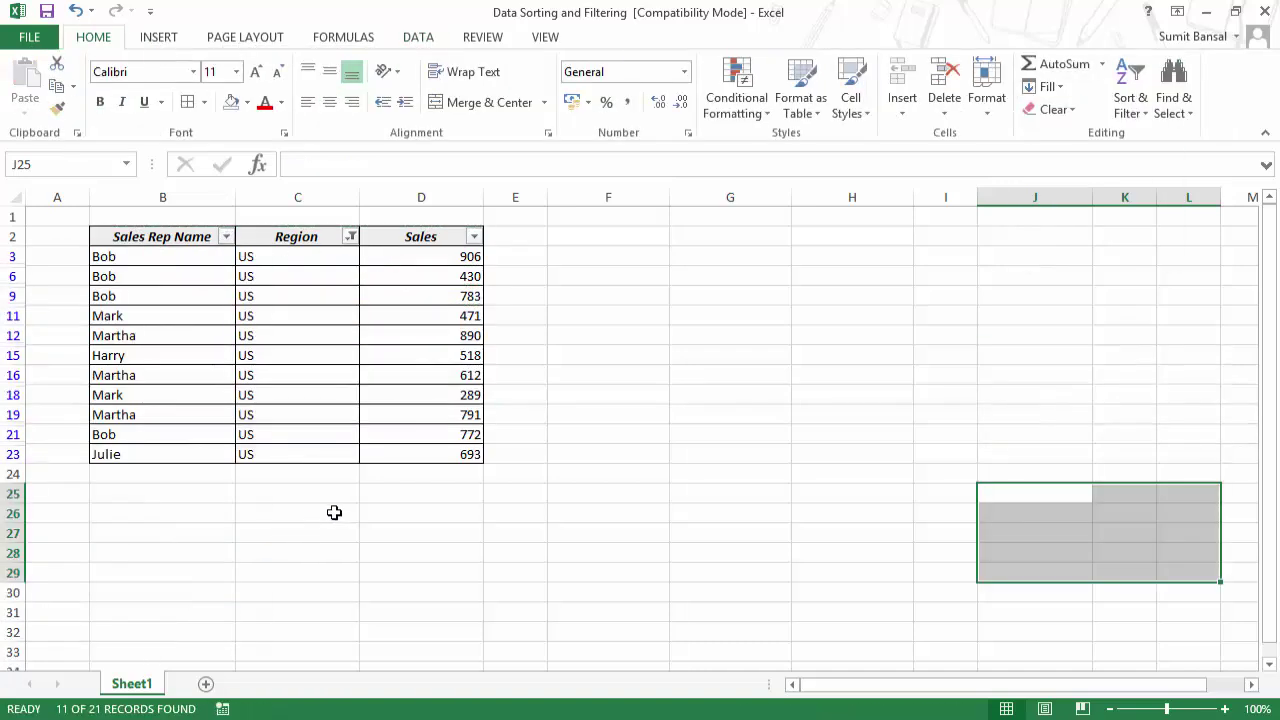
# Step: Copy the table headers Sales Rep Name, Region and Sales from B2:D2 to the range starting at cell F2
pyautogui.moveTo(192, 242); pyautogui.dragTo(389, 240)
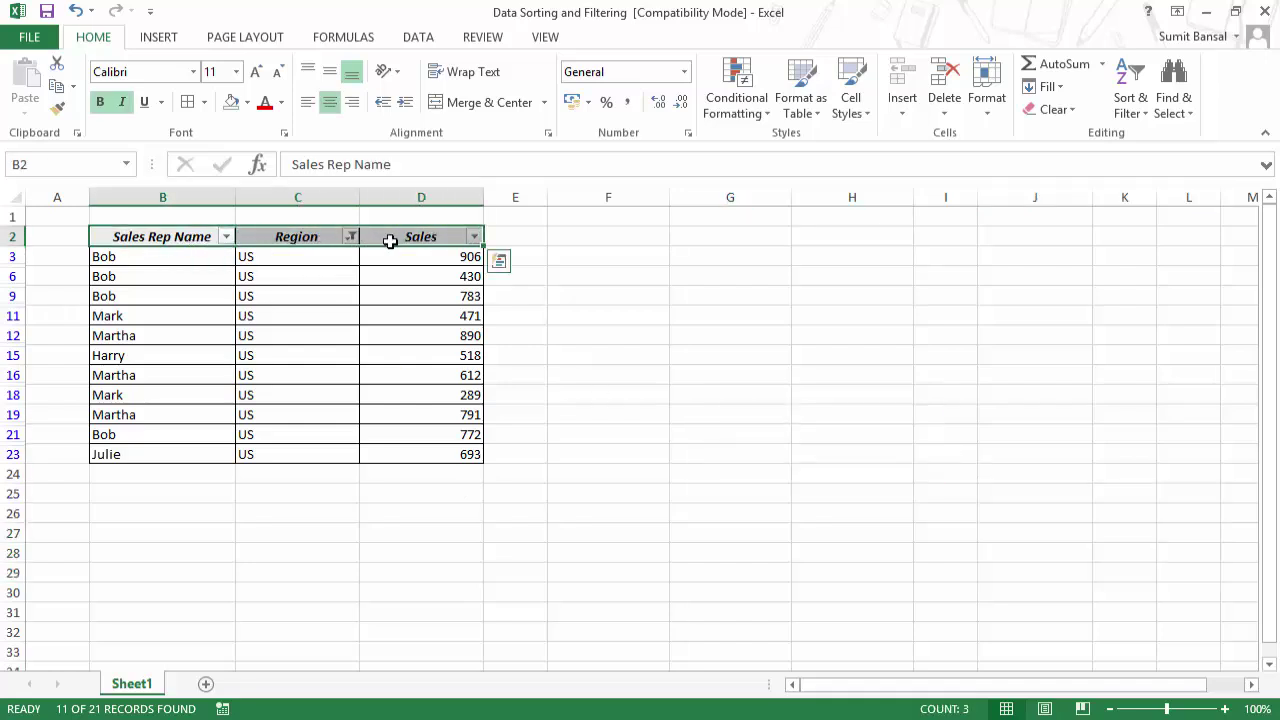
pyautogui.hotkey('ctrl', 'c')
pyautogui.press('Right')
pyautogui.press('Right')
pyautogui.press('Right')
pyautogui.press('Right')
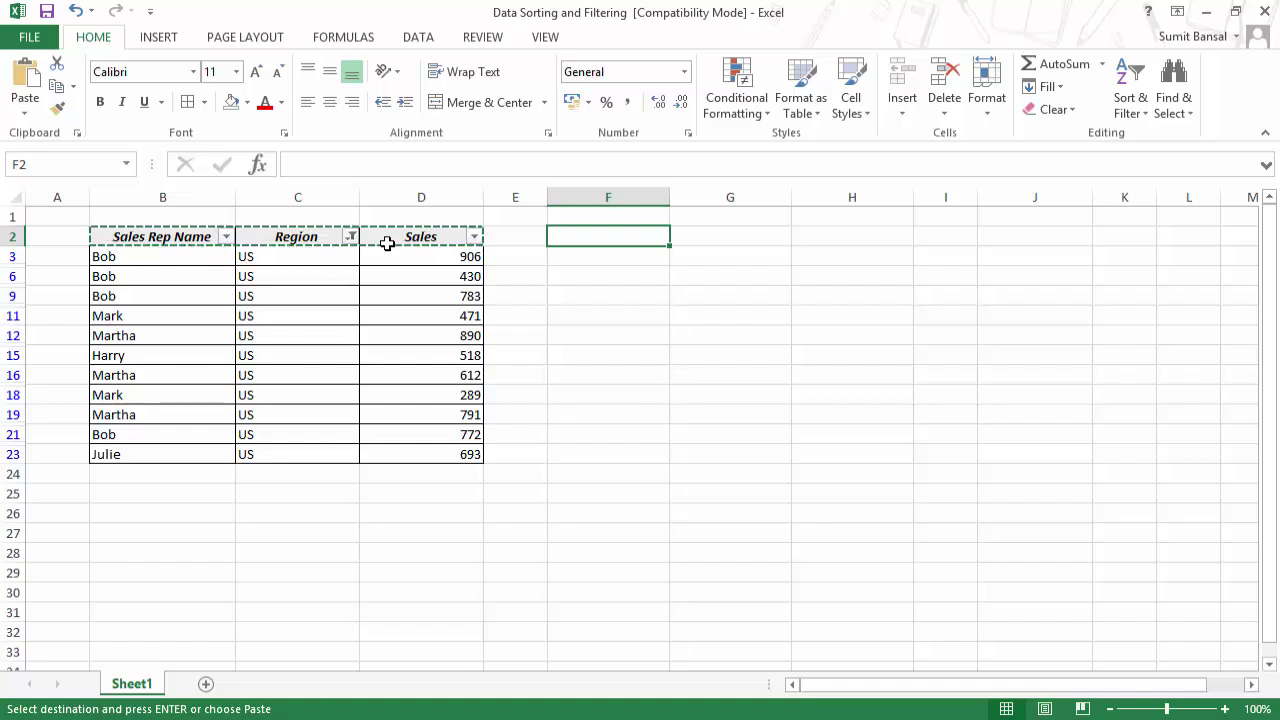
pyautogui.hotkey('ctrl', 'v')
# Step: Fill the criteria cells F3:H3 under the copied headers with light orange, and select cell F3
pyautogui.click(581, 257)
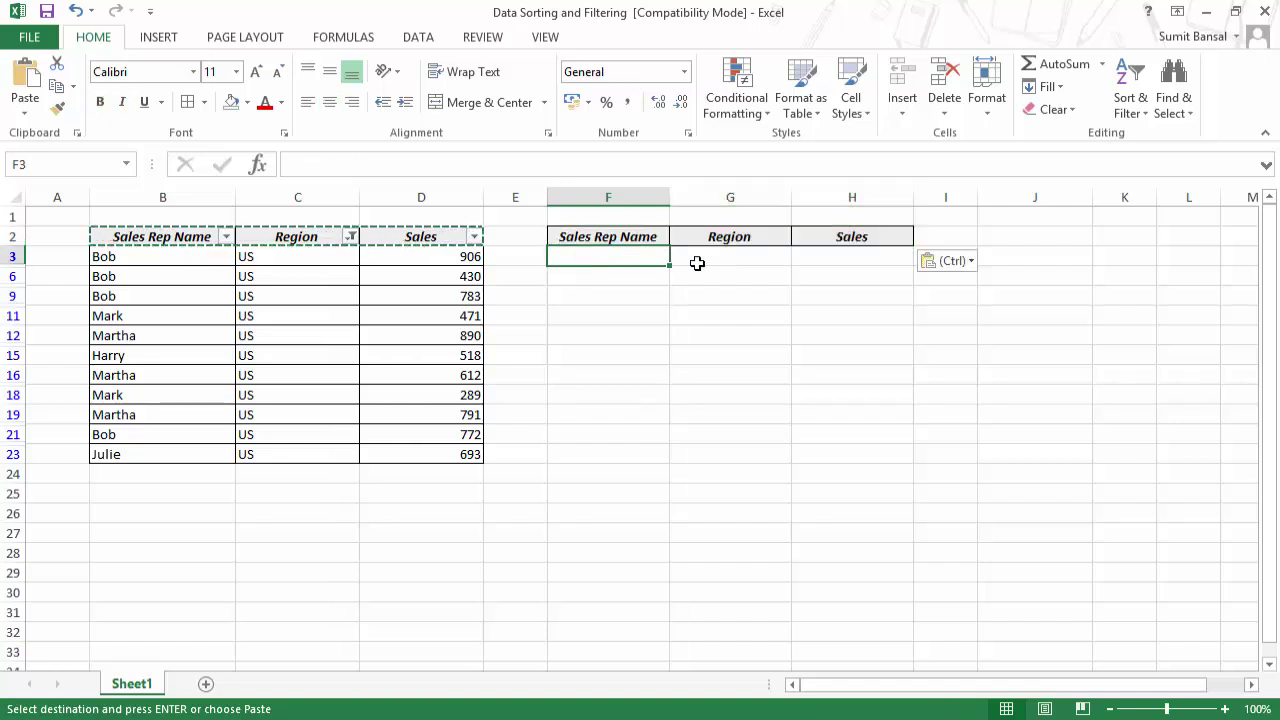
pyautogui.click(730, 260)
pyautogui.click(840, 260)
pyautogui.moveTo(654, 234); pyautogui.dragTo(800, 260)
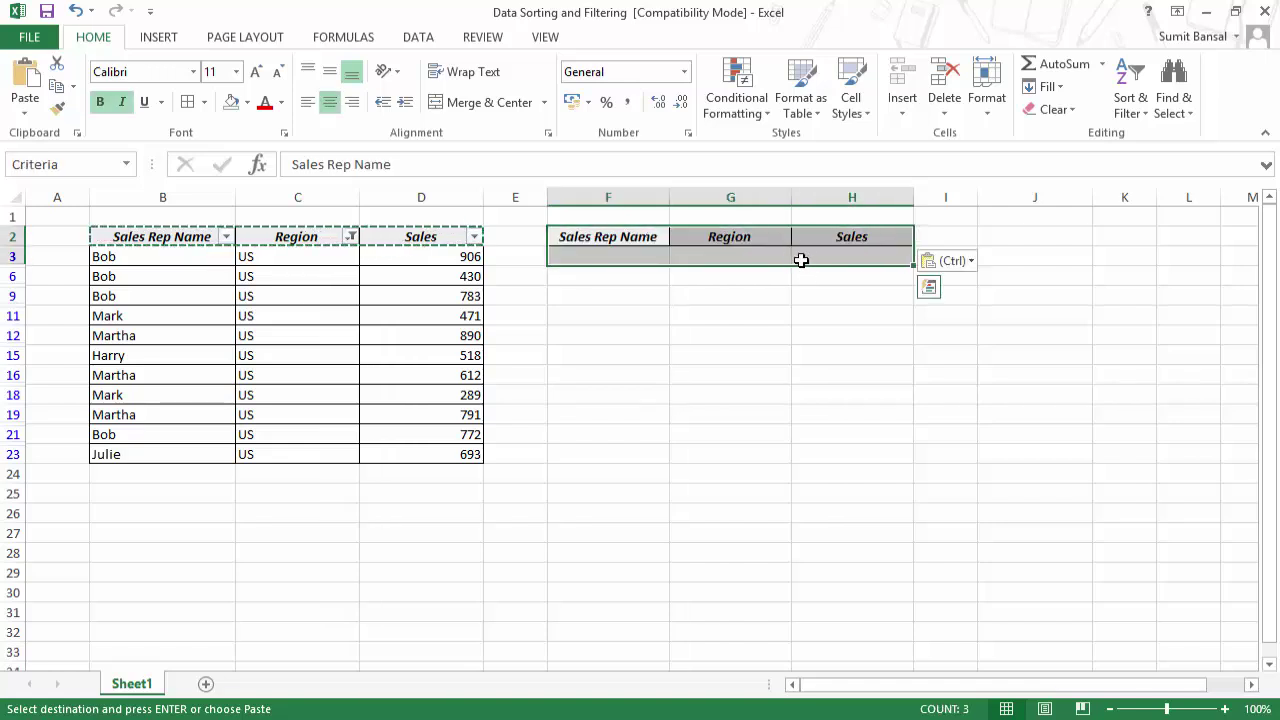
pyautogui.press('alt')
pyautogui.press('Escape')
pyautogui.moveTo(656, 256); pyautogui.dragTo(810, 256)
pyautogui.click(247, 102)
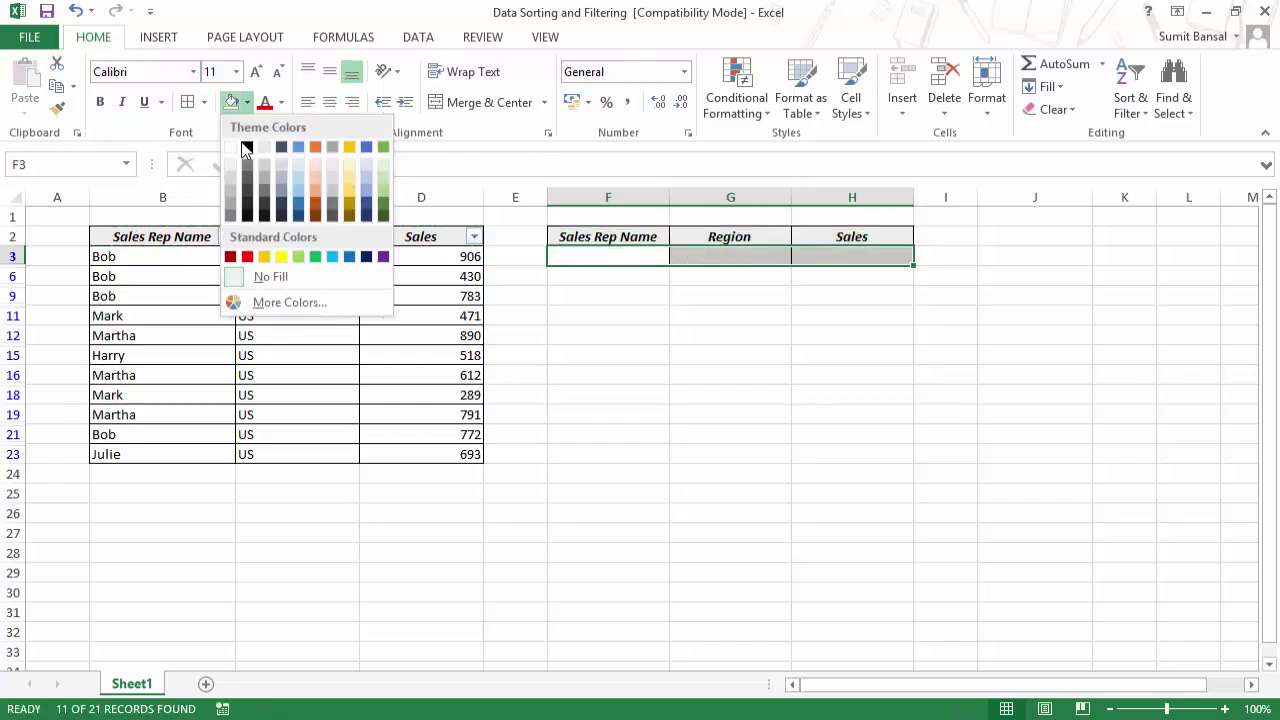
pyautogui.click(316, 173)
pyautogui.click(597, 262)
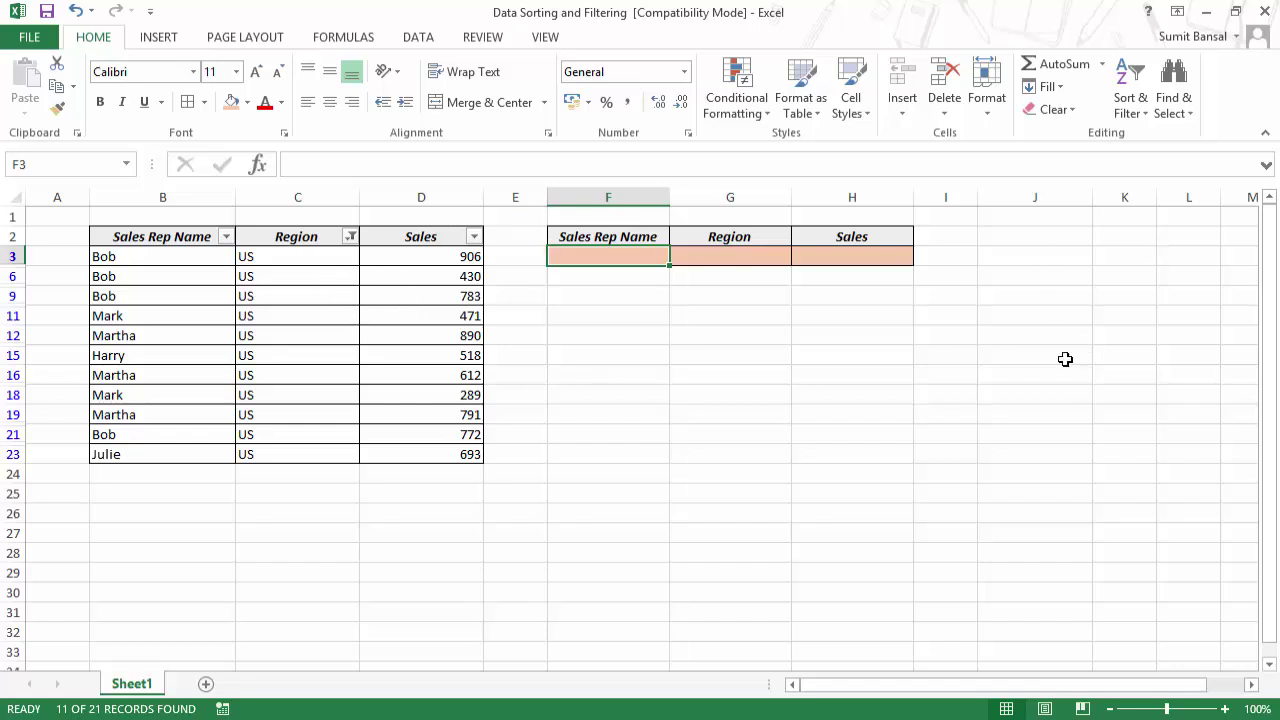
# Step: Clear the active filter from the sales table so that all records show, and select cell B3
pyautogui.click(350, 237)
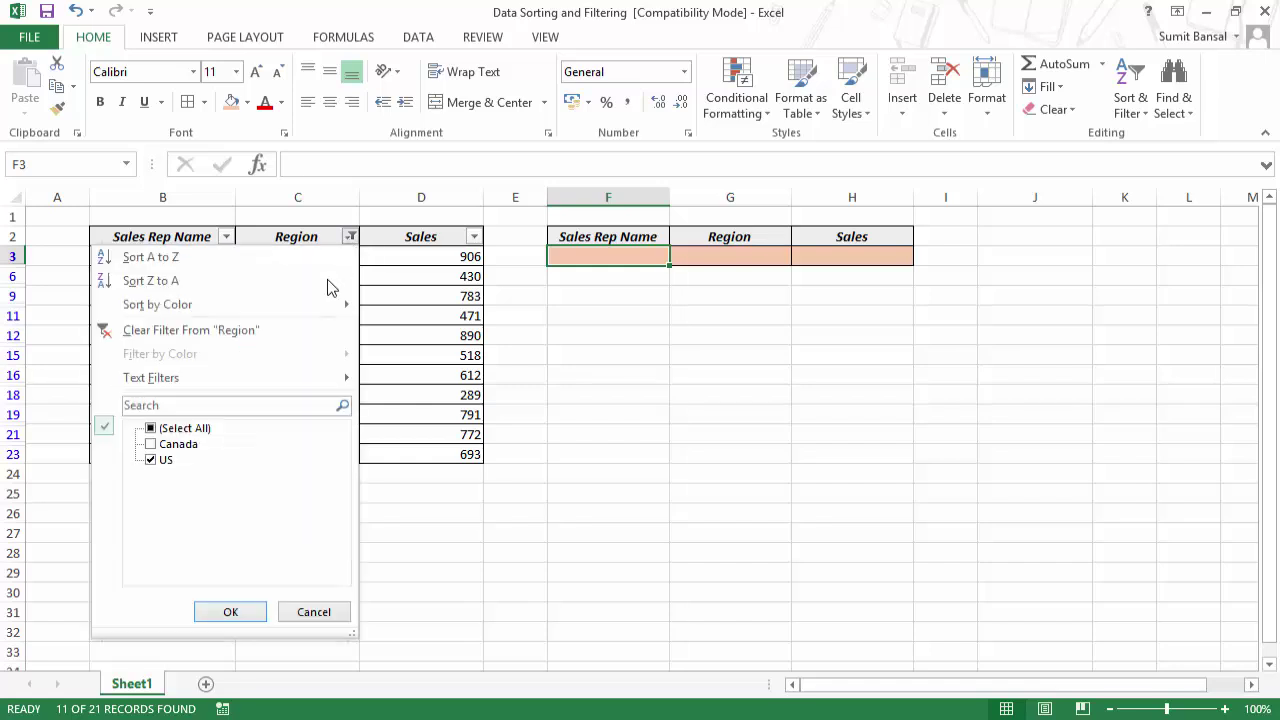
pyautogui.click(350, 240)
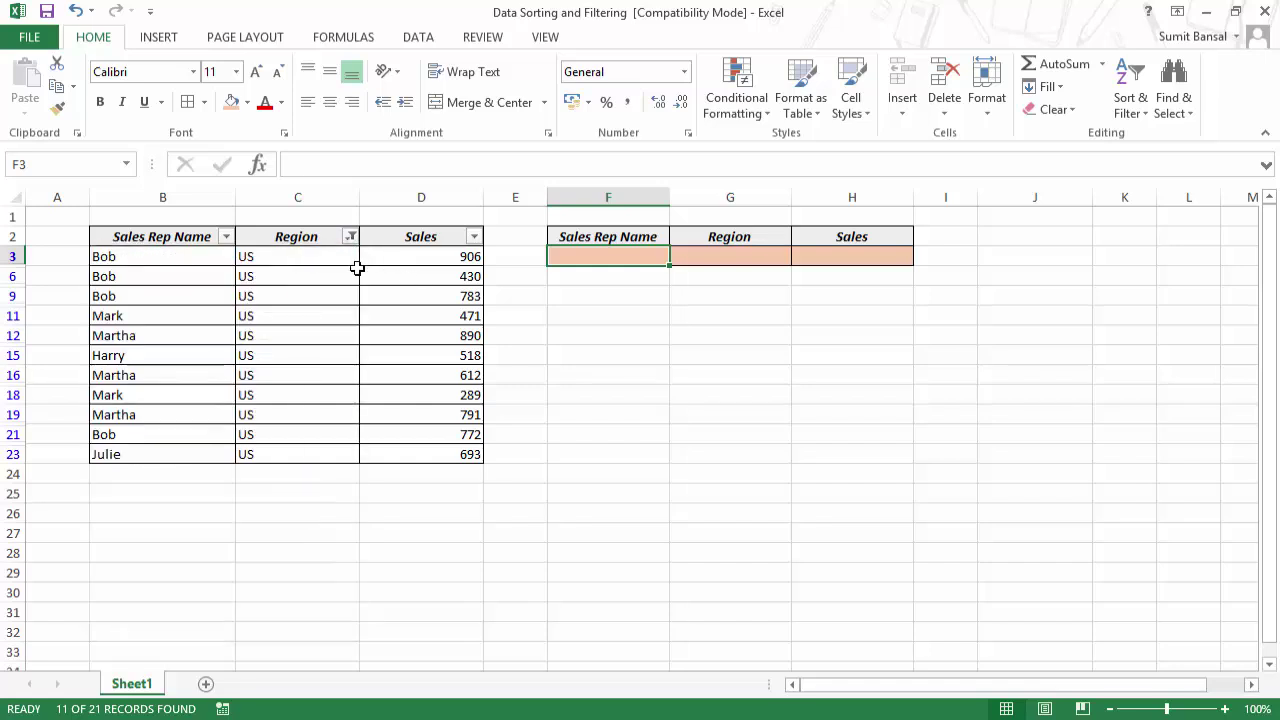
pyautogui.click(425, 45)
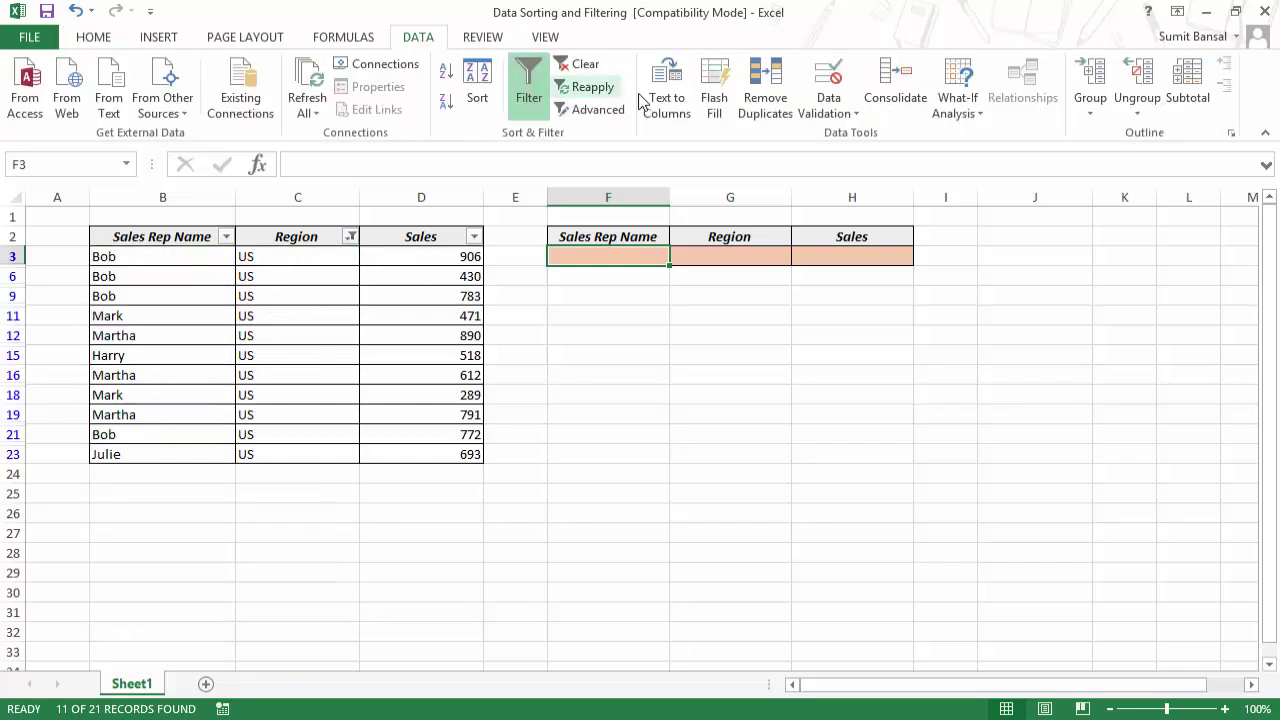
pyautogui.click(580, 64)
pyautogui.click(221, 257)
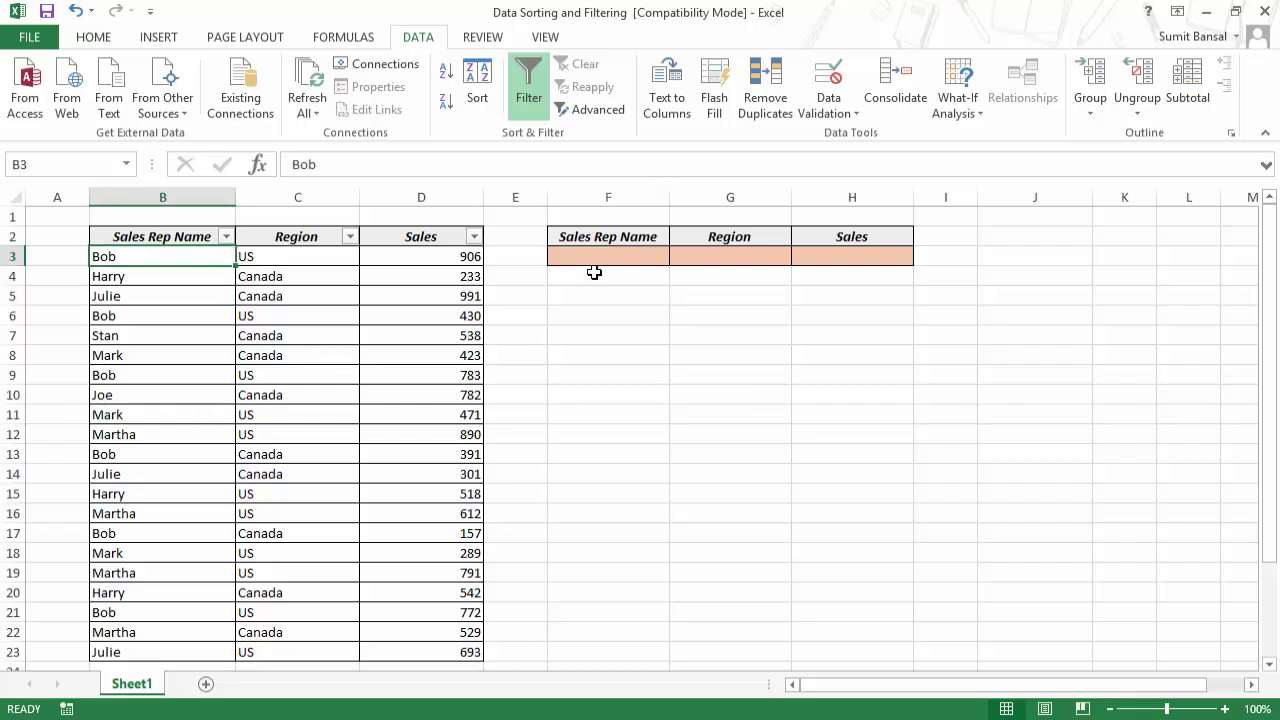
# Step: Enter the sales rep name from B3 as the criterion in F3 and the region US in G3
pyautogui.click(592, 256)
pyautogui.write('o')
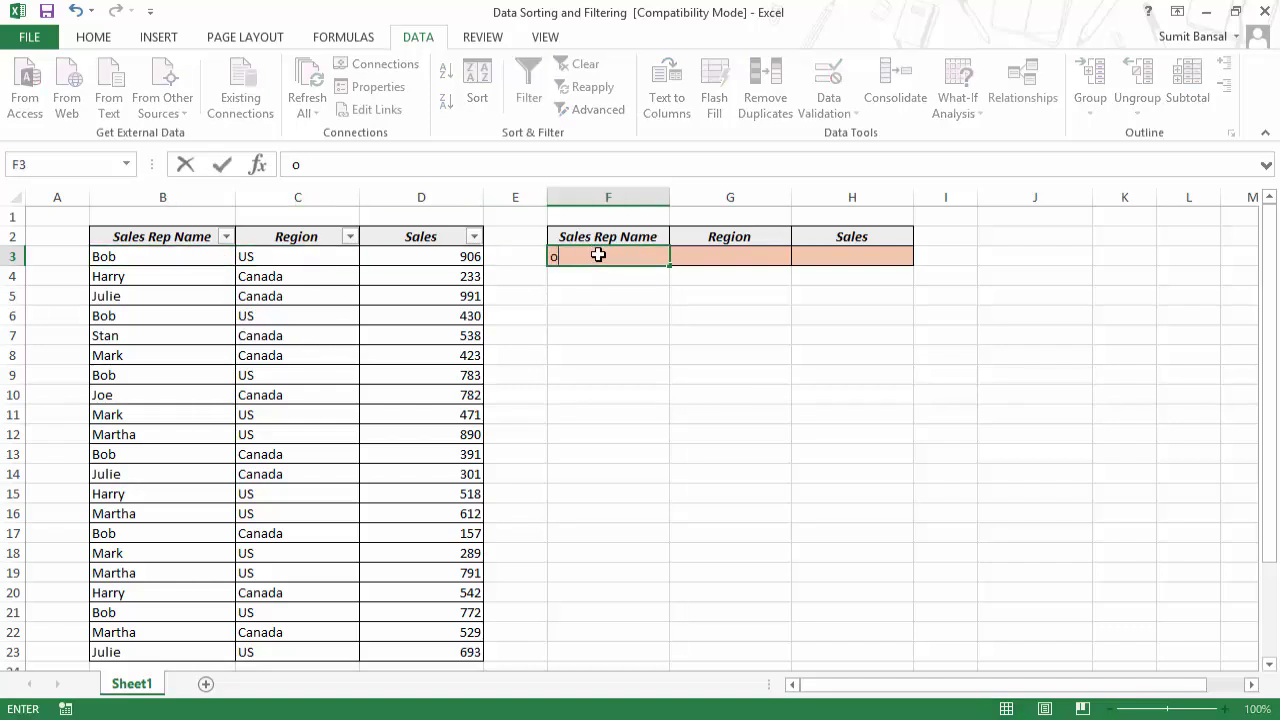
pyautogui.write('b')
pyautogui.press('Tab')
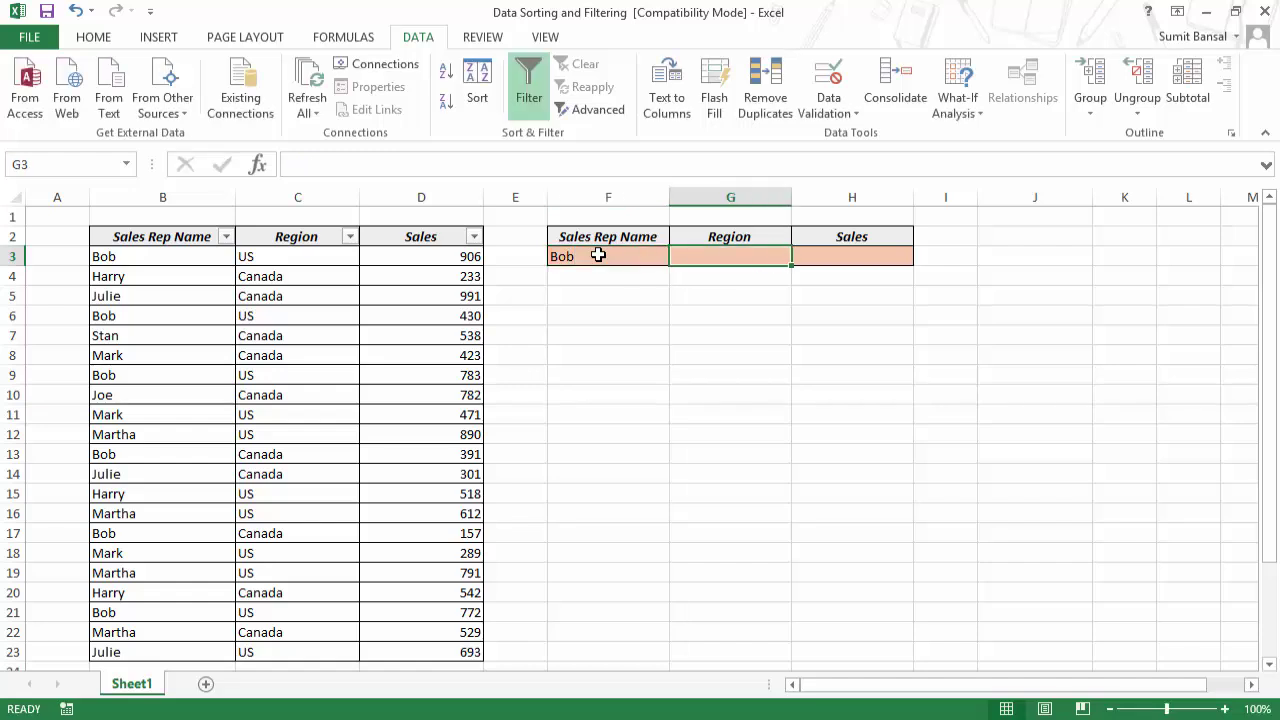
pyautogui.write('US')
pyautogui.press('Return')
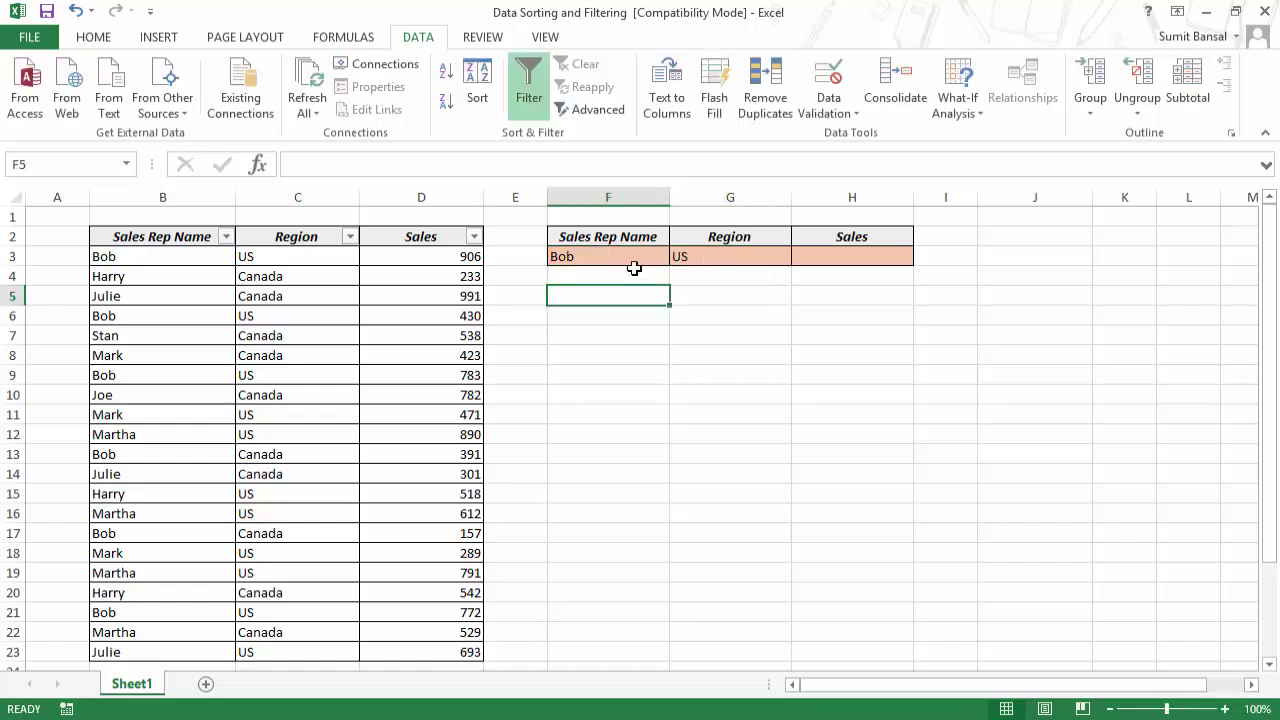
pyautogui.click(629, 257)
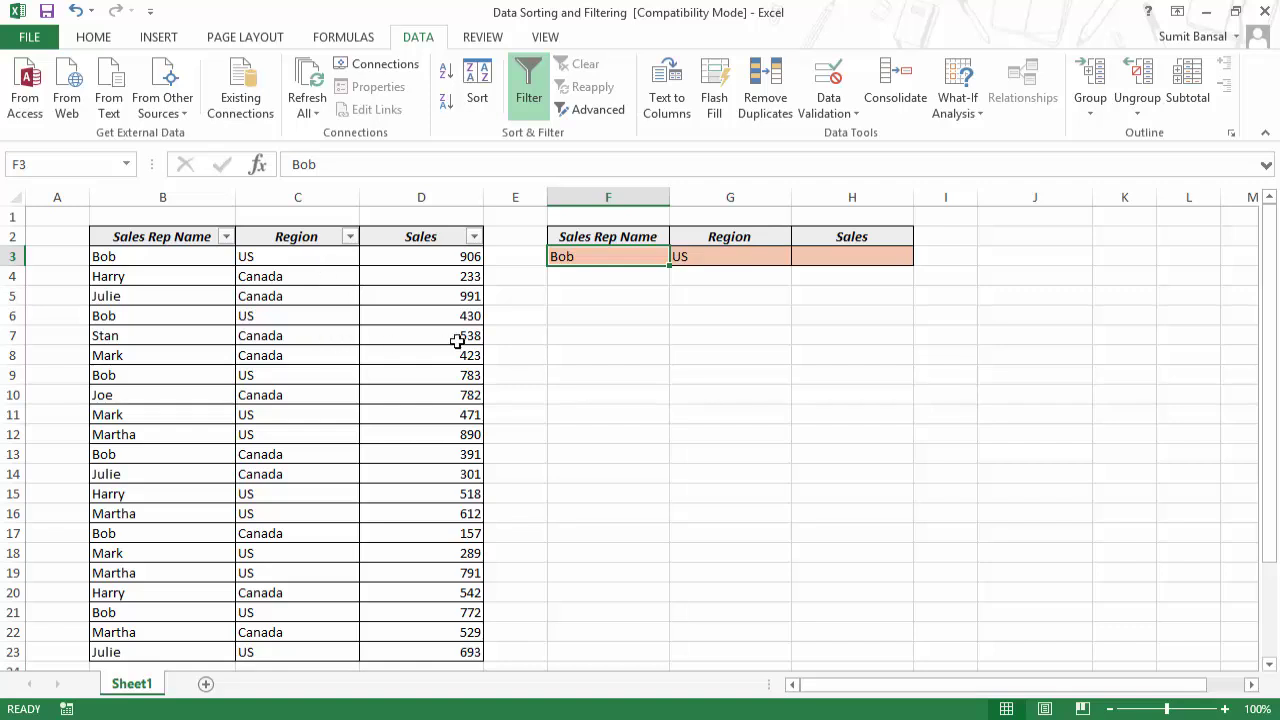
# Step: Start an Advanced Filter on the table B2:D23 and set it to copy the results to another location
pyautogui.moveTo(176, 238); pyautogui.dragTo(482, 656)
pyautogui.click(596, 110)
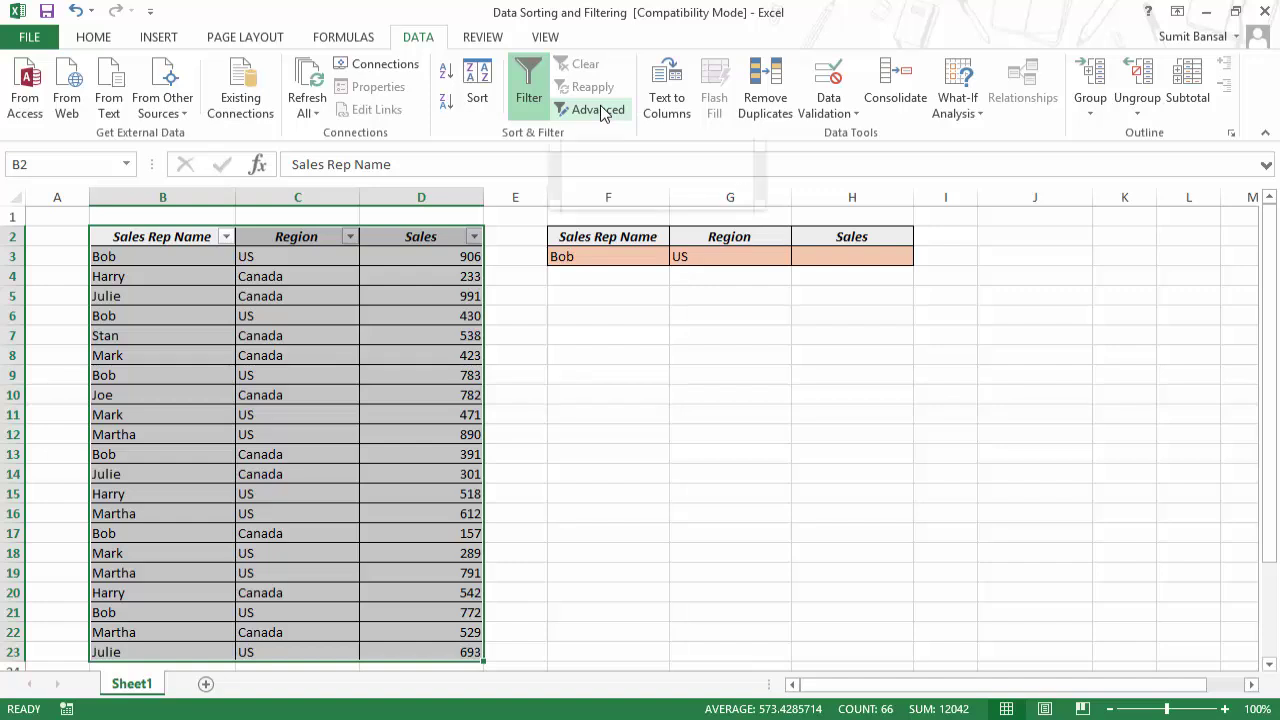
pyautogui.moveTo(688, 263); pyautogui.dragTo(697, 323)
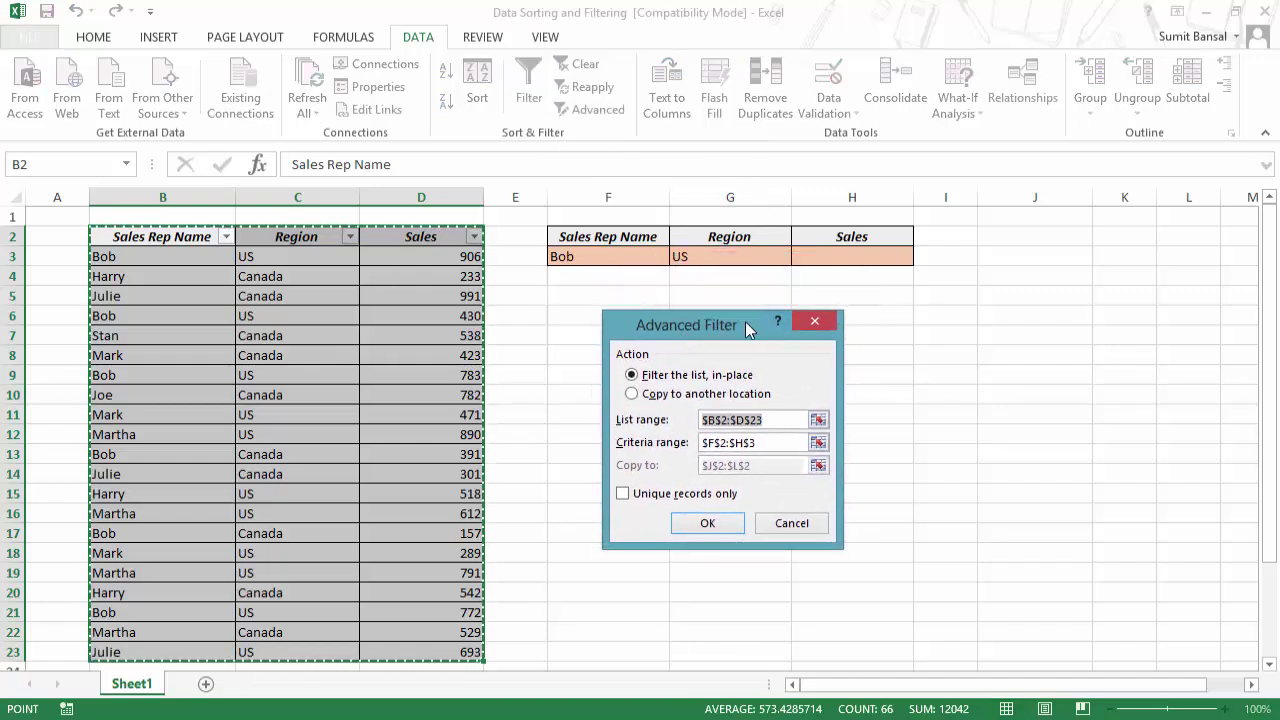
pyautogui.moveTo(745, 321); pyautogui.dragTo(721, 315)
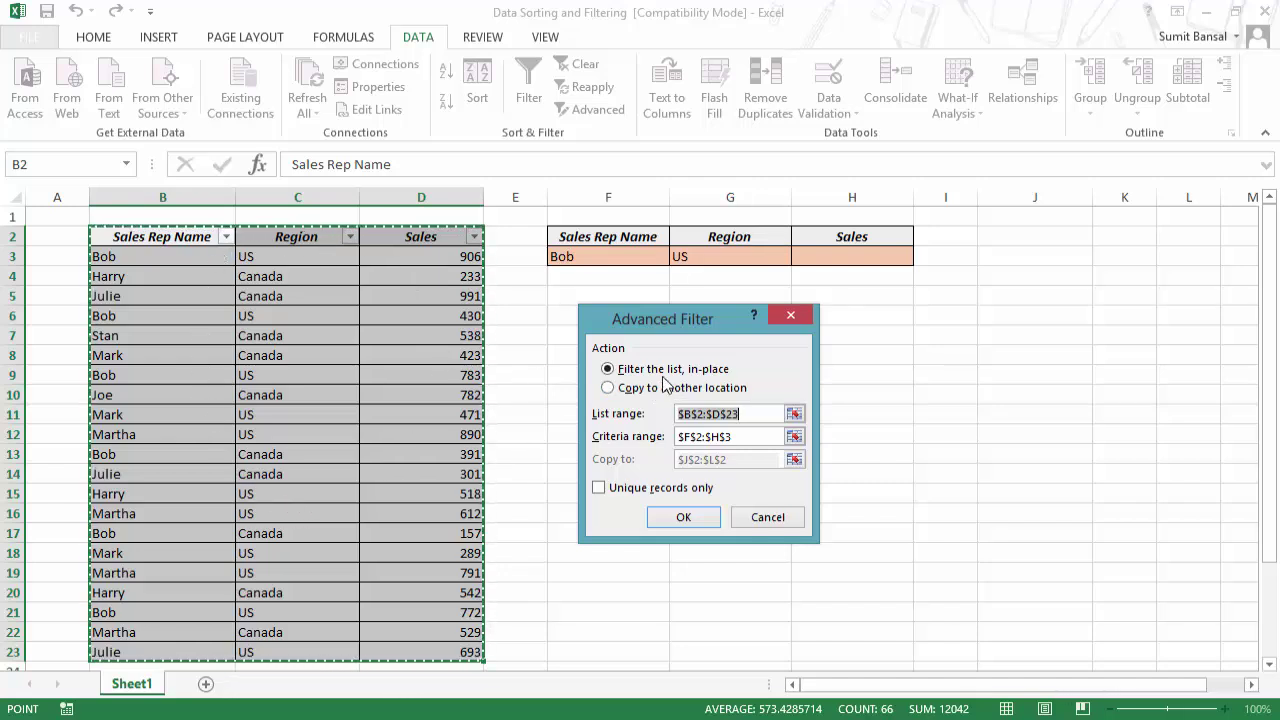
pyautogui.click(612, 389)
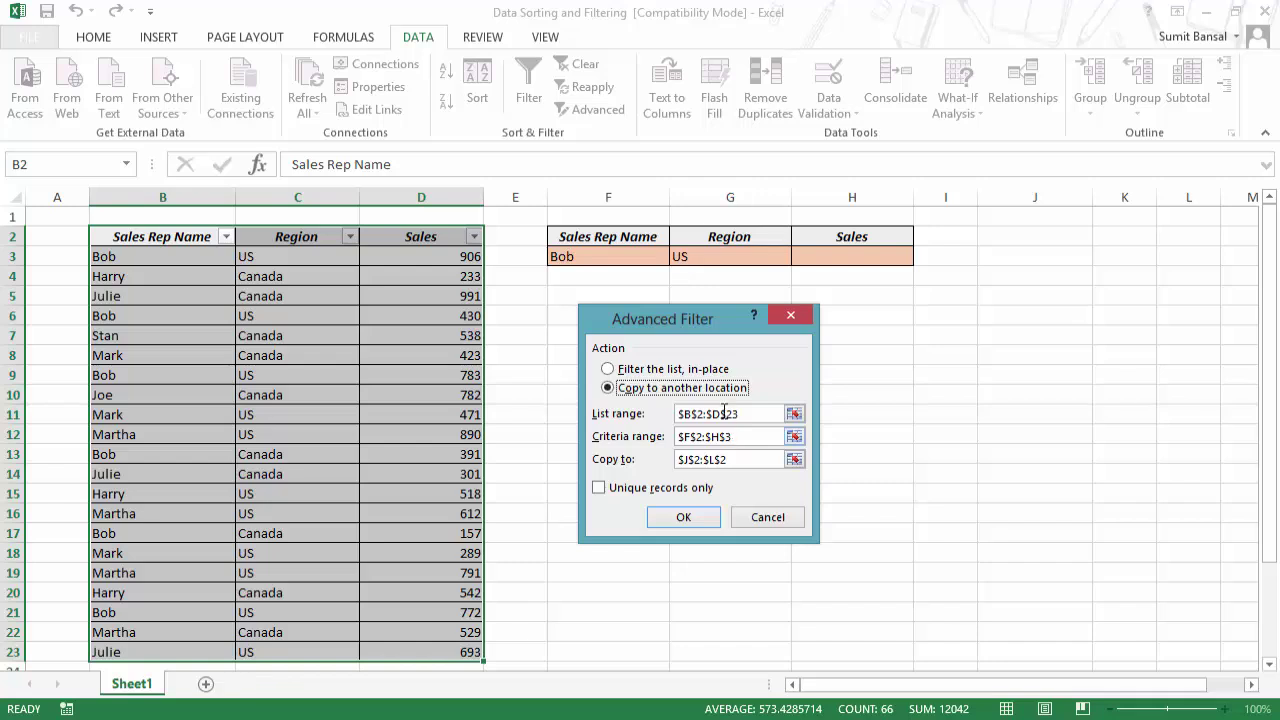
# Step: Set the Advanced Filter criteria range to F2:H3, including the headers
pyautogui.click(793, 437)
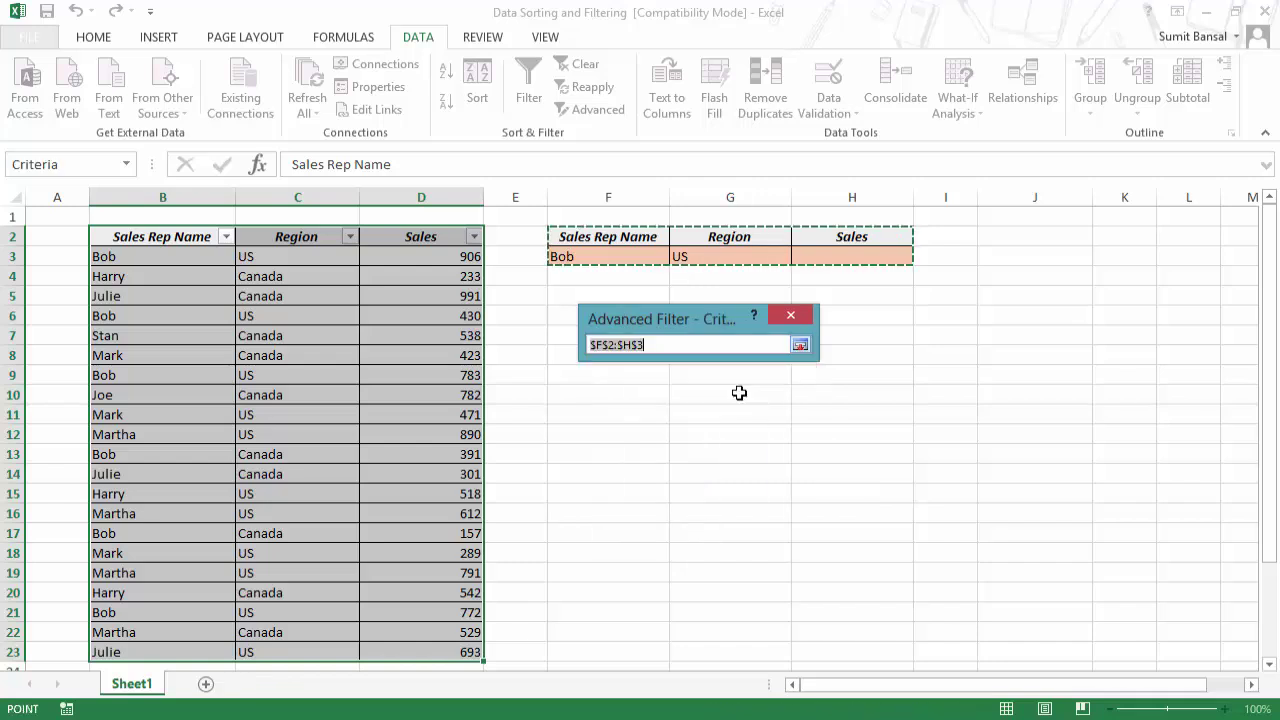
pyautogui.moveTo(618, 242); pyautogui.dragTo(815, 258)
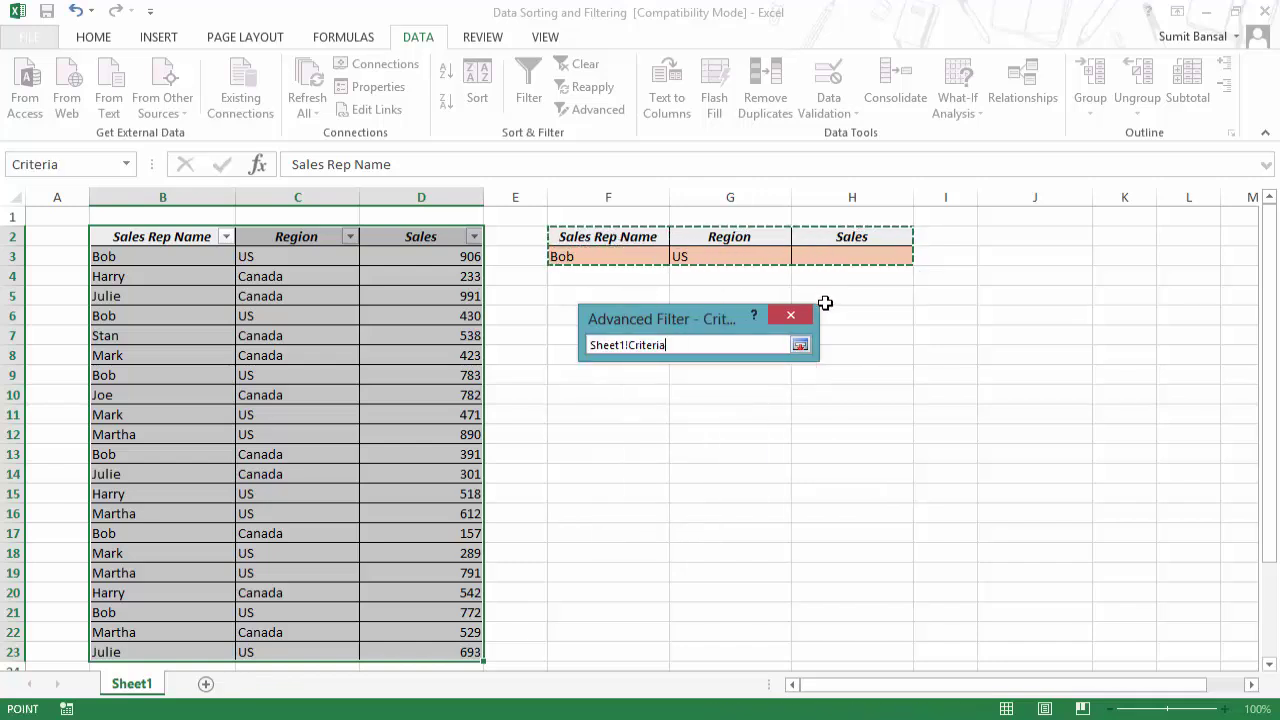
pyautogui.click(800, 344)
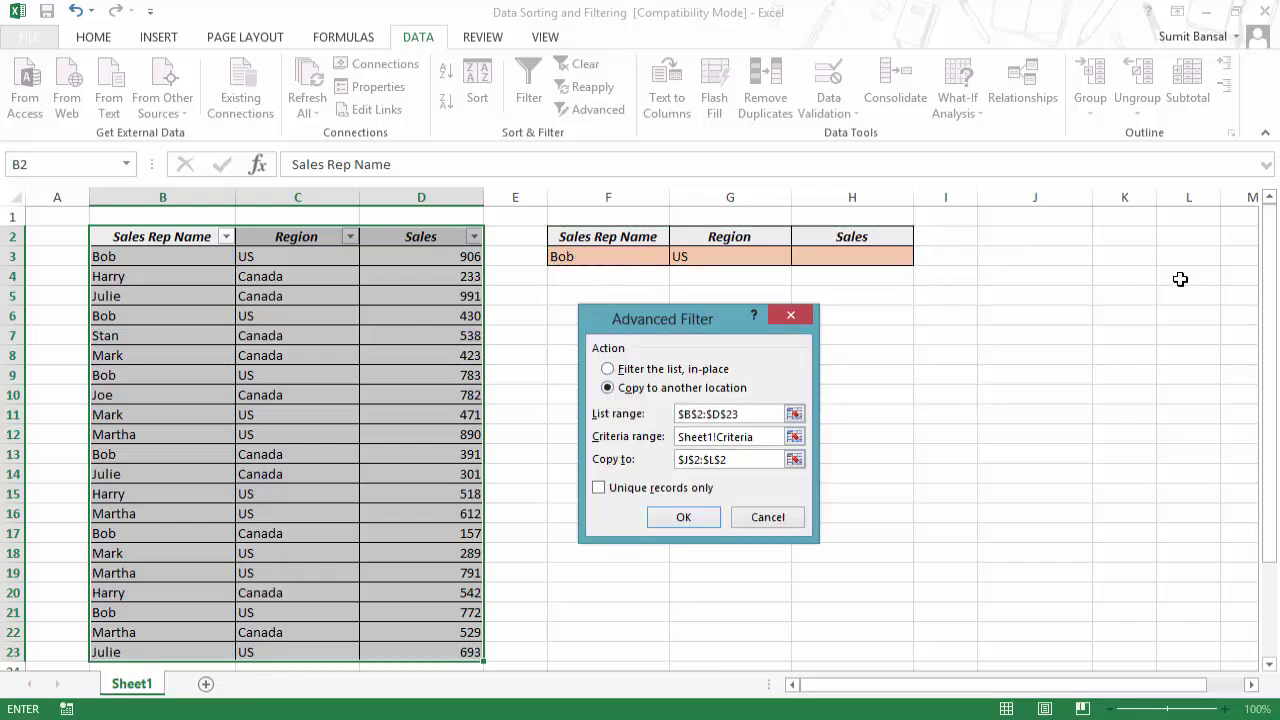
pyautogui.click(793, 437)
pyautogui.moveTo(633, 242); pyautogui.dragTo(851, 256)
pyautogui.click(800, 345)
# Step: Set cell J7 as the copy destination and run the Advanced Filter
pyautogui.click(794, 459)
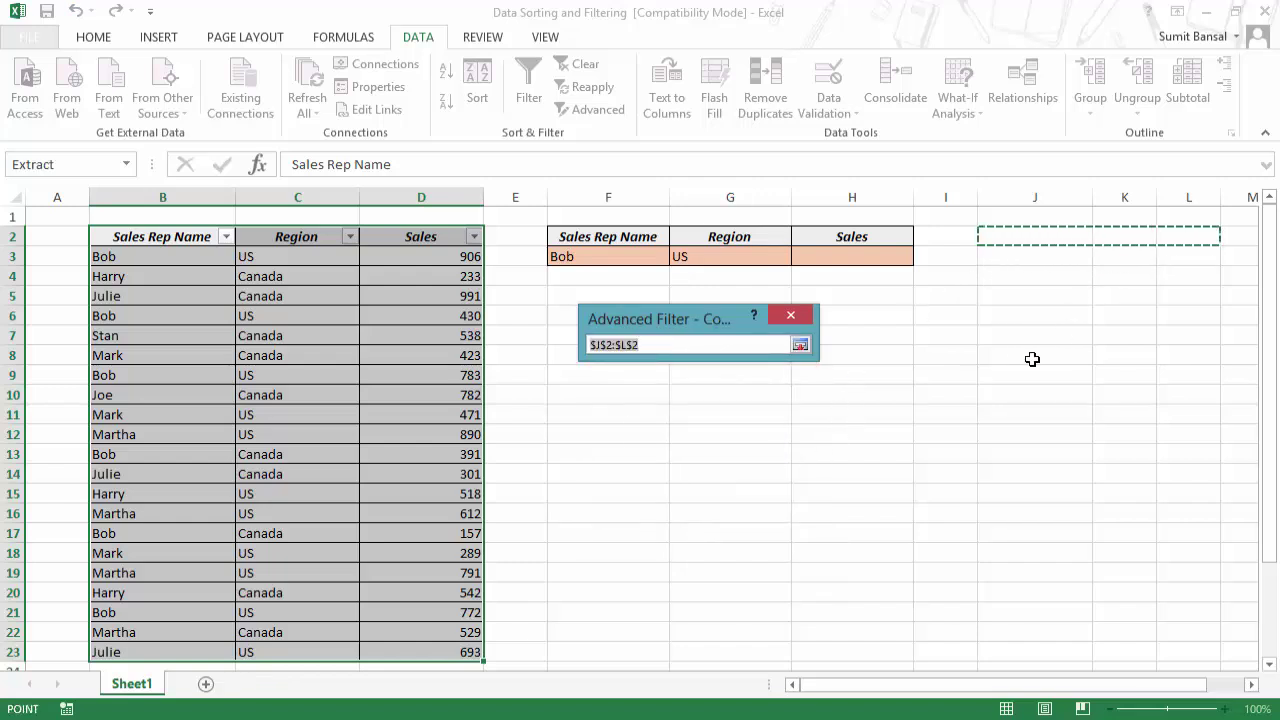
pyautogui.click(1000, 337)
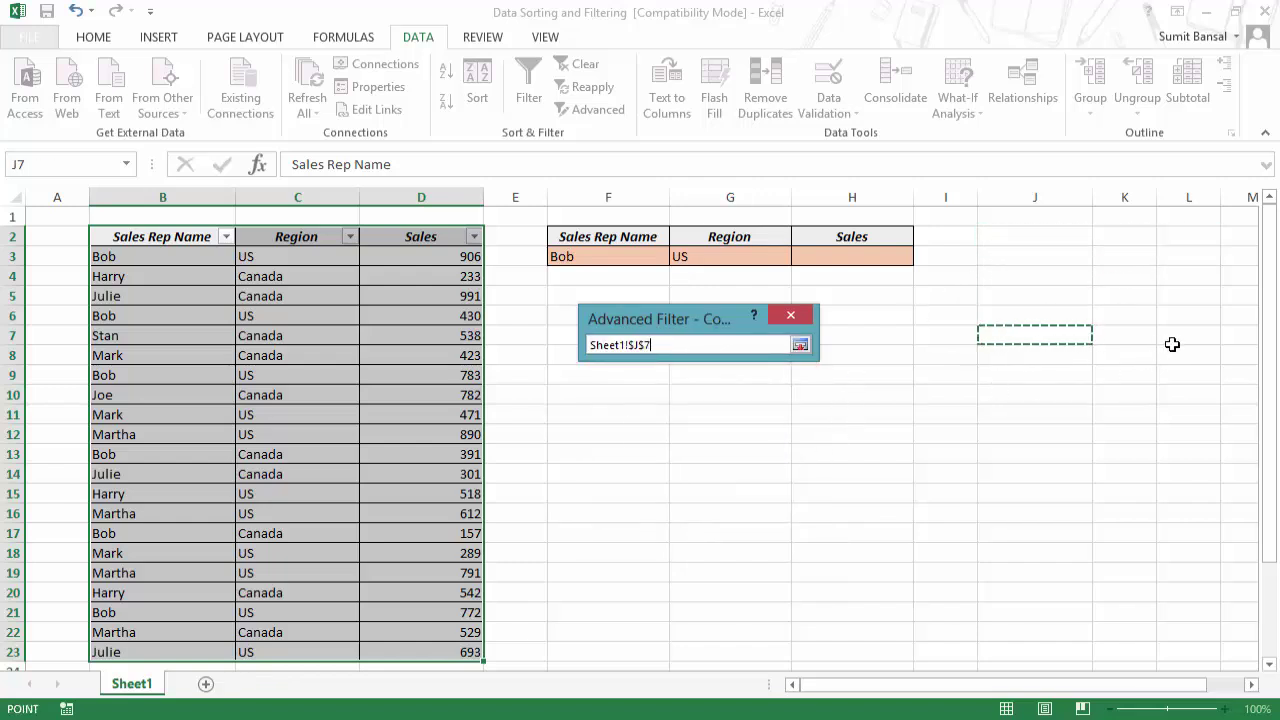
pyautogui.click(801, 345)
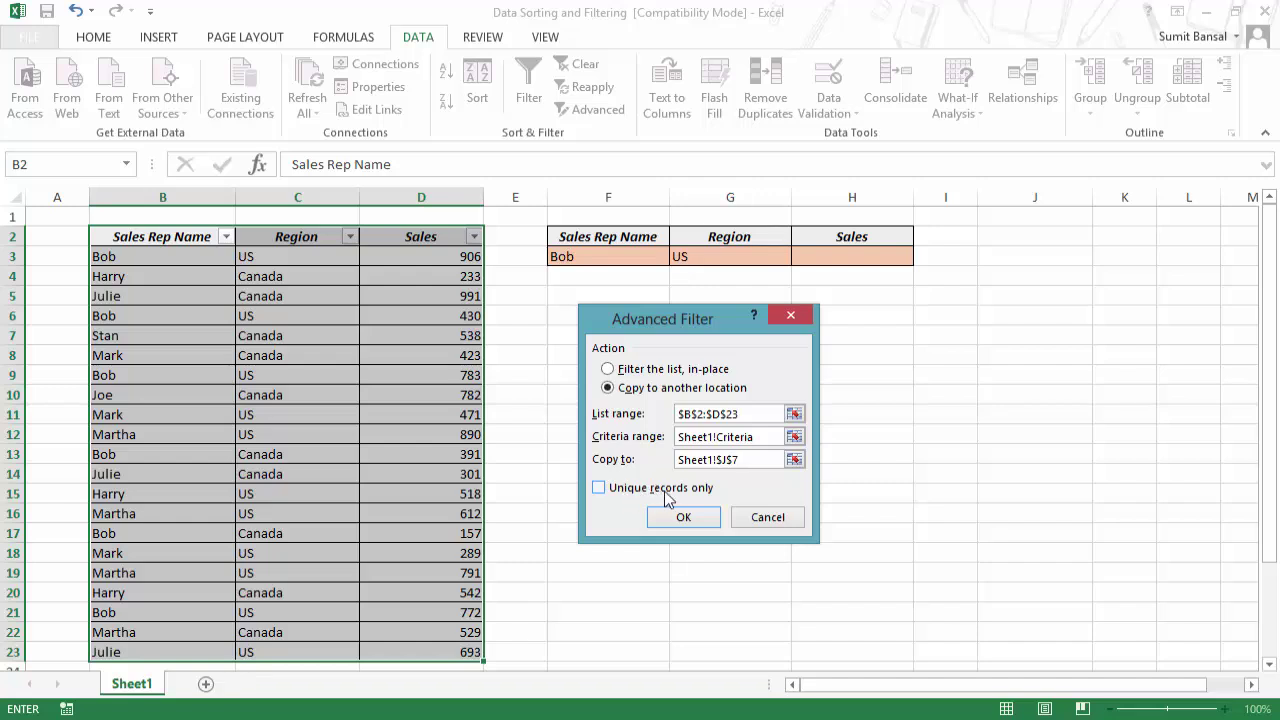
pyautogui.click(703, 519)
# Step: Examine the headers and records of the extracted table starting at J7
pyautogui.moveTo(1049, 340); pyautogui.dragTo(1165, 417)
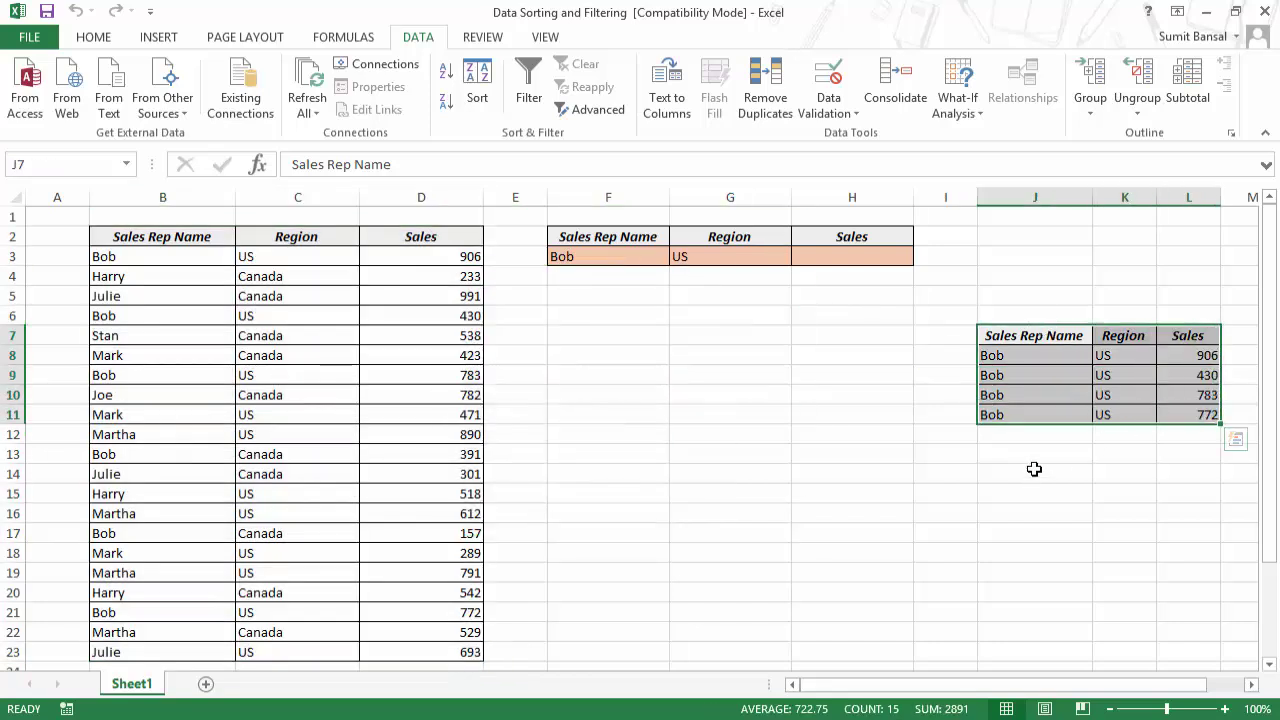
pyautogui.click(1052, 337)
pyautogui.click(1112, 337)
pyautogui.click(1172, 337)
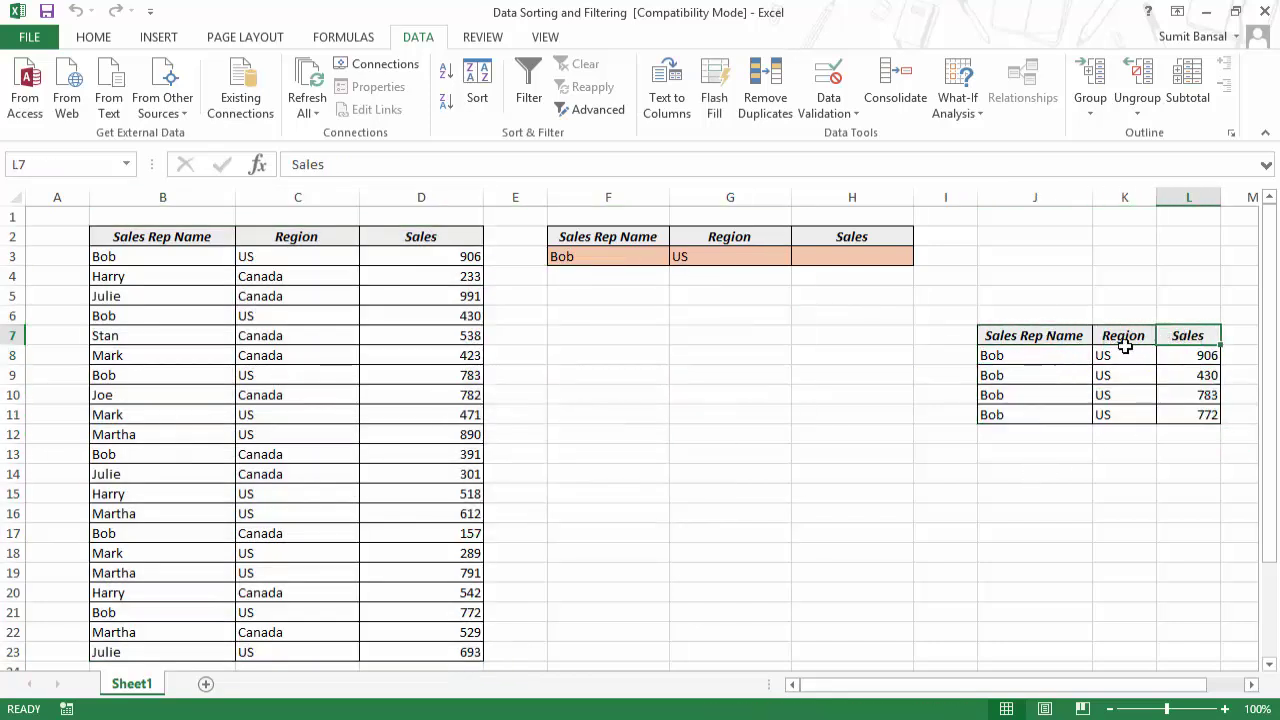
pyautogui.moveTo(1031, 337); pyautogui.dragTo(1148, 409)
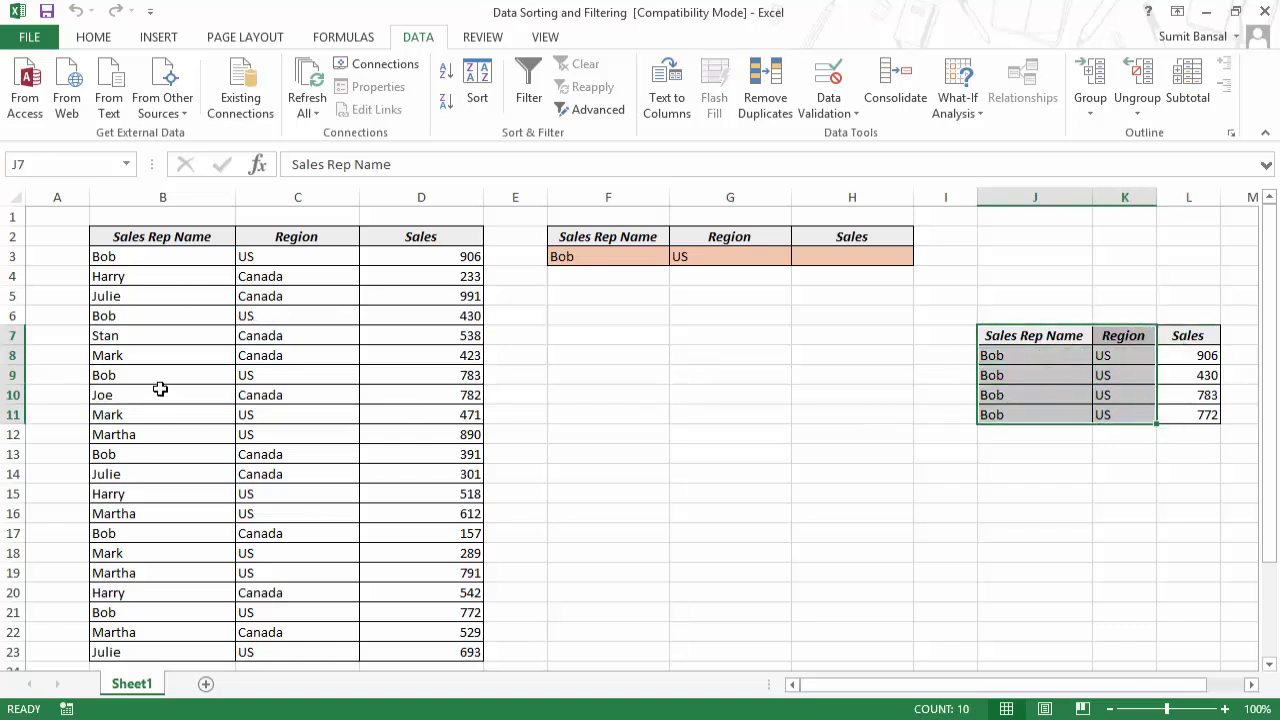
pyautogui.moveTo(1149, 391)
pyautogui.click(1000, 490)
# Step: Replace the criteria with the sales rep name from B10 in F3 and the region Canada in G3
pyautogui.click(616, 262)
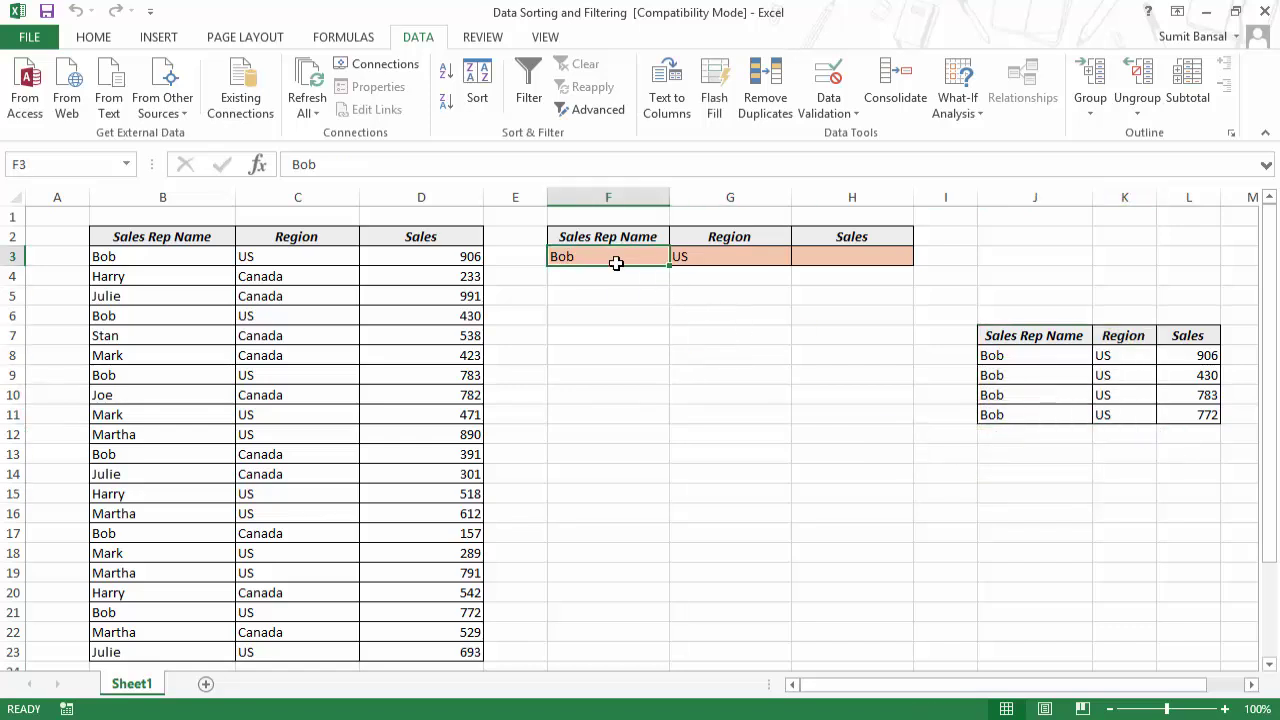
pyautogui.write('Joe')
pyautogui.press('Tab')
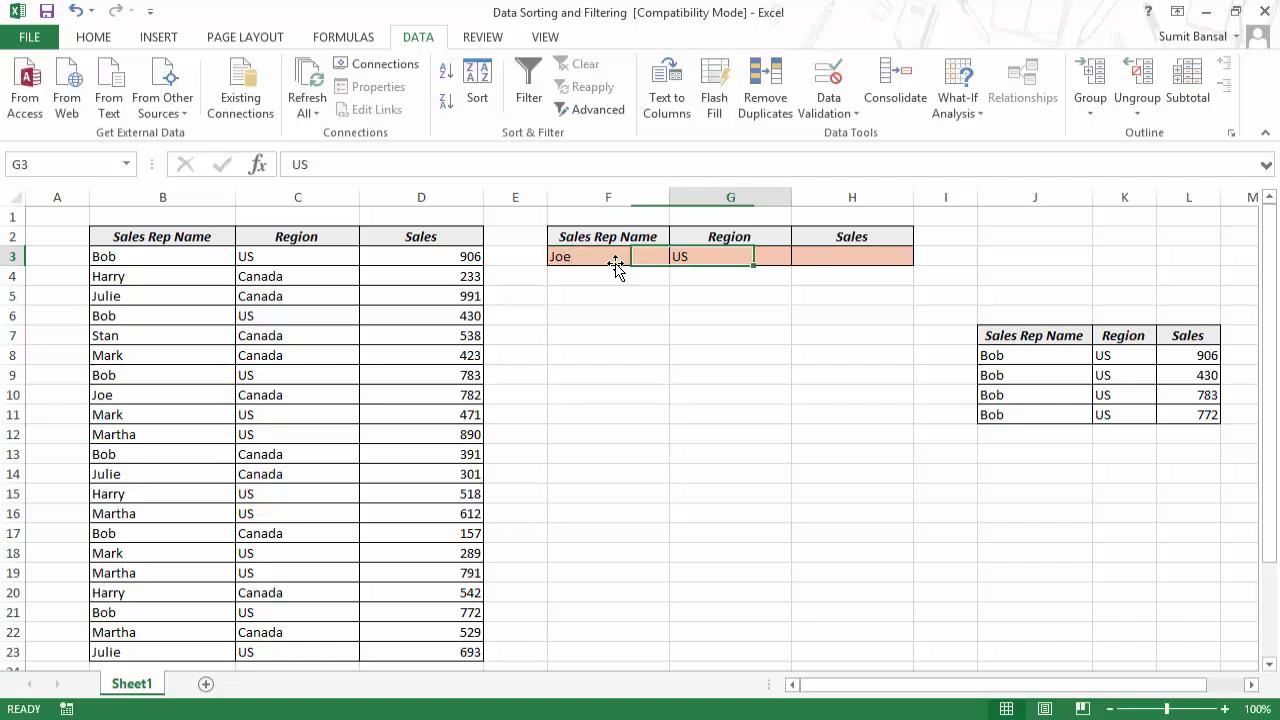
pyautogui.write('Canad')
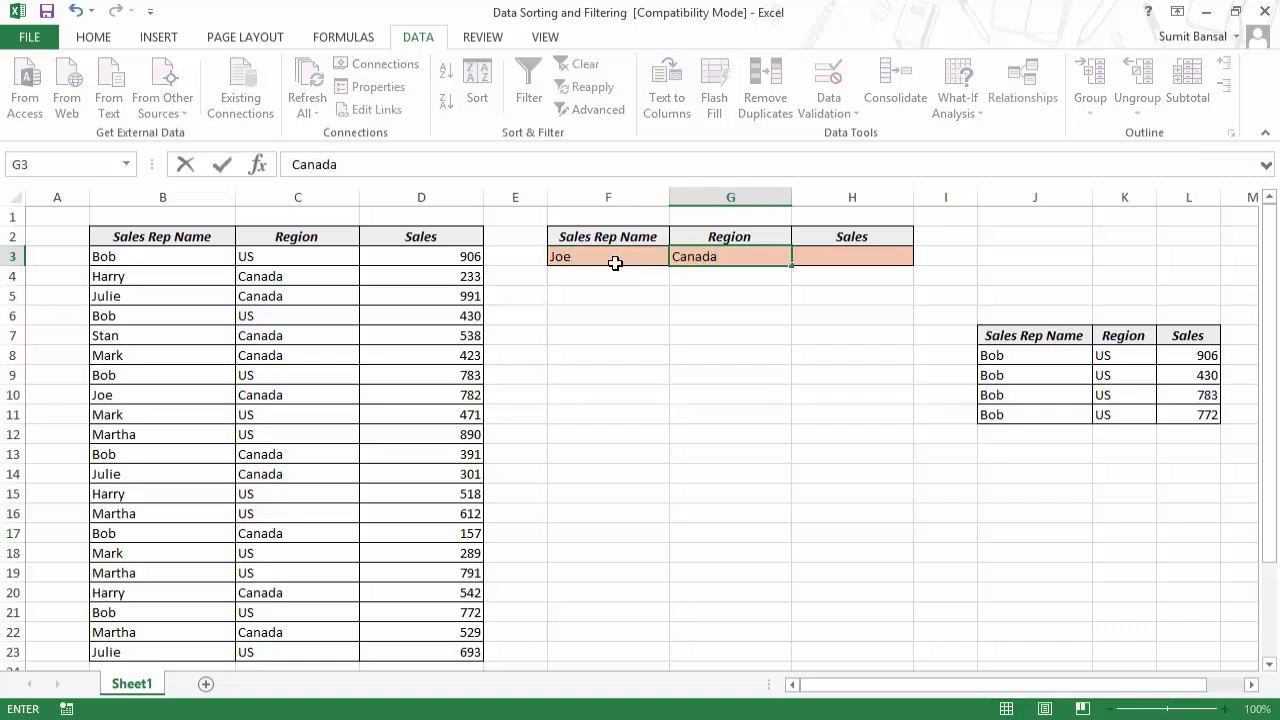
pyautogui.write('a')
# Step: Run an Advanced Filter on B2:D23 with criteria F2:H3, copying the matching records to cell J13
pyautogui.click(1008, 456)
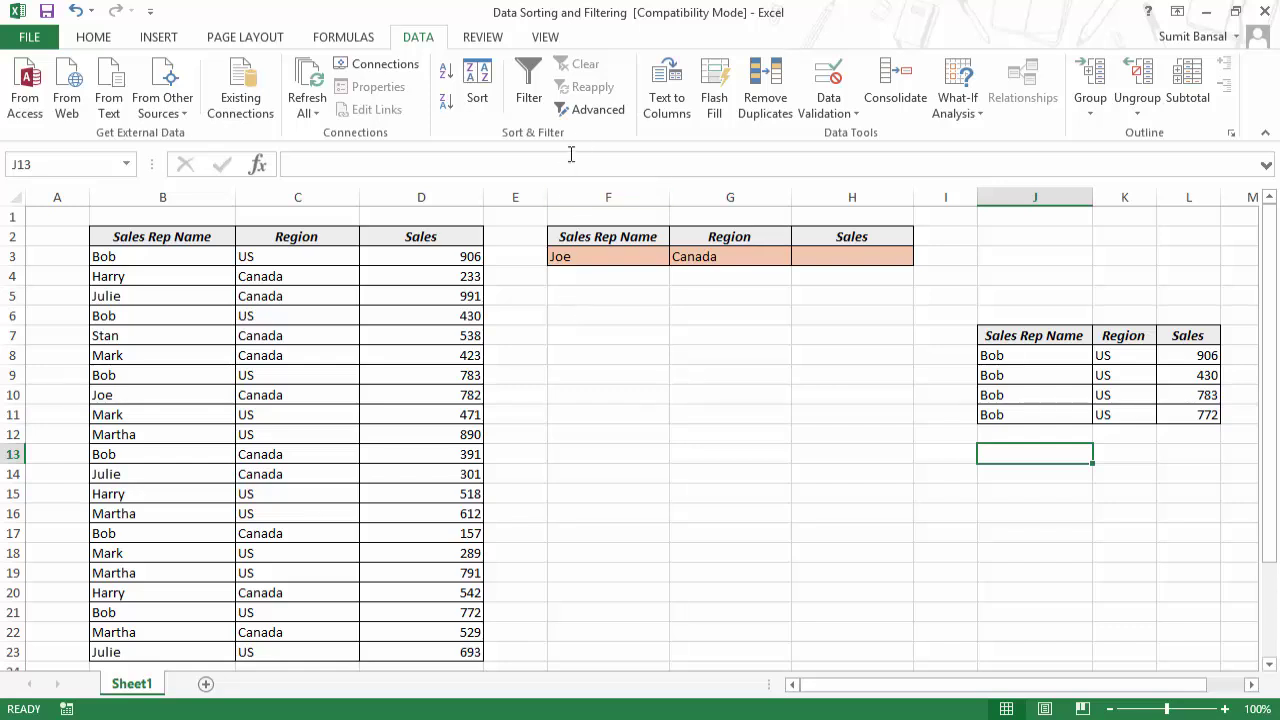
pyautogui.click(588, 109)
pyautogui.moveTo(687, 323); pyautogui.dragTo(643, 304)
pyautogui.click(650, 397)
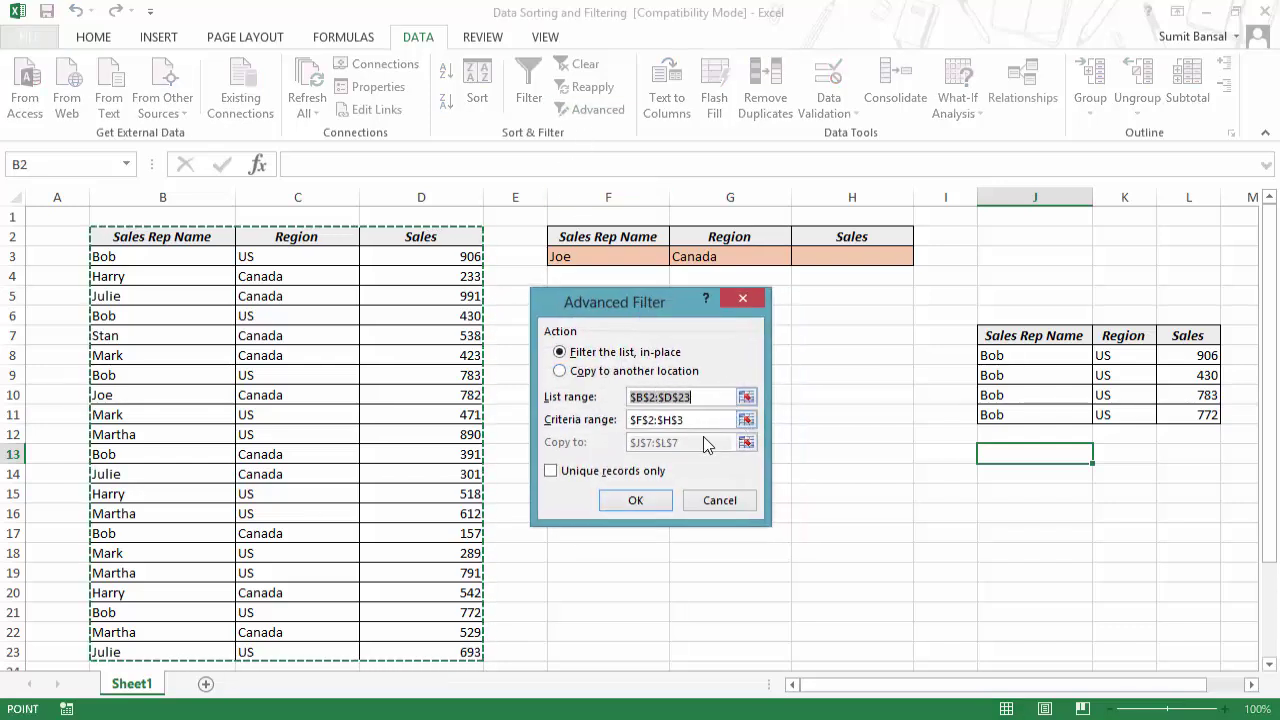
pyautogui.click(576, 371)
pyautogui.click(746, 442)
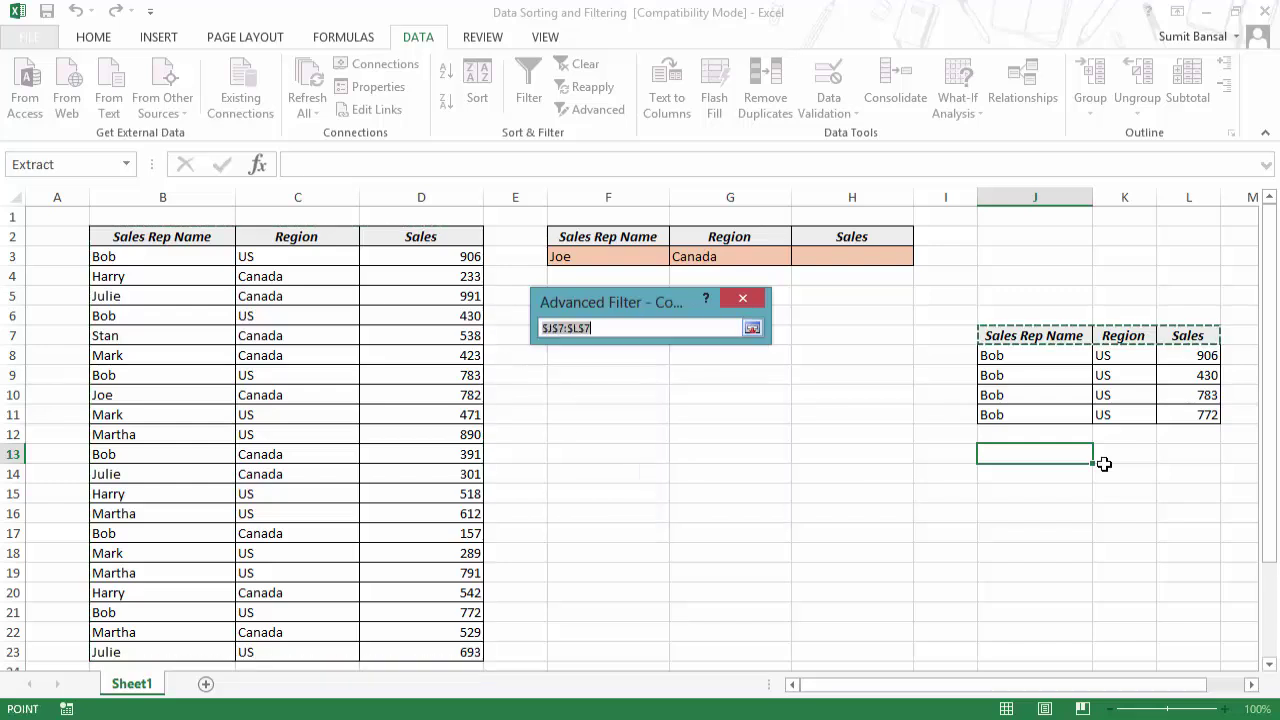
pyautogui.click(1002, 456)
pyautogui.click(752, 328)
pyautogui.click(634, 500)
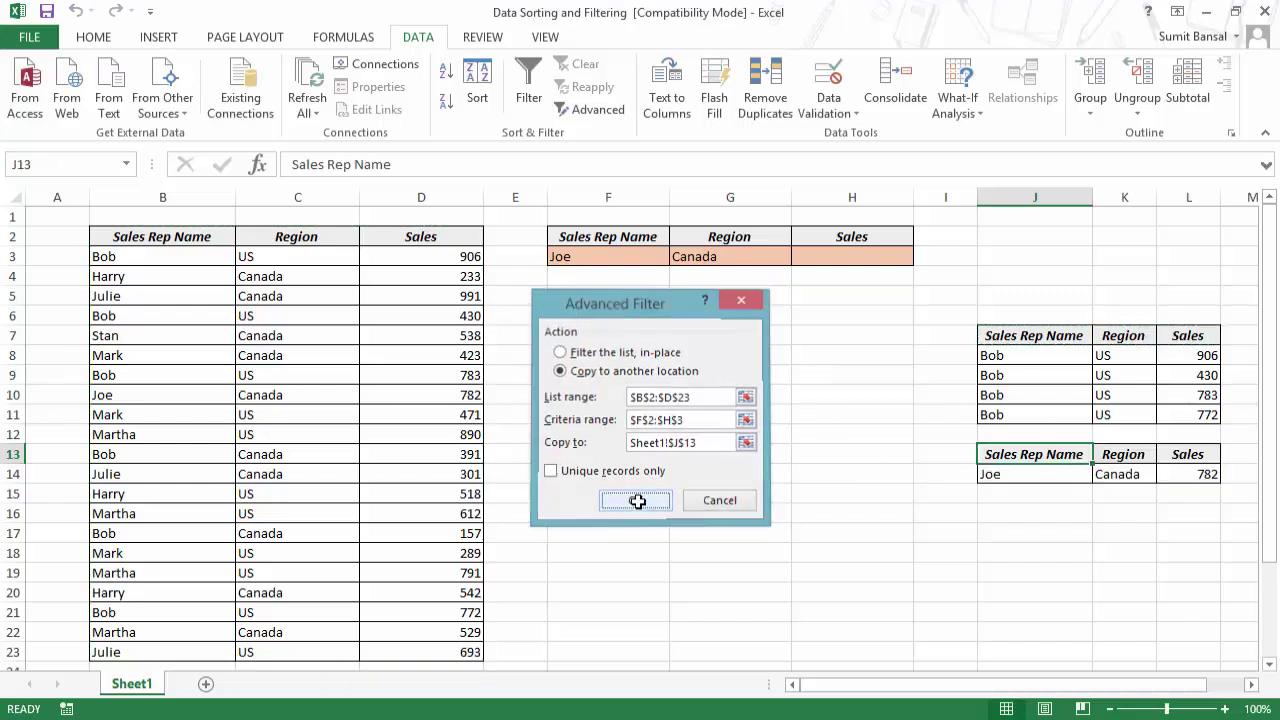
pyautogui.moveTo(1040, 458); pyautogui.dragTo(1190, 476)
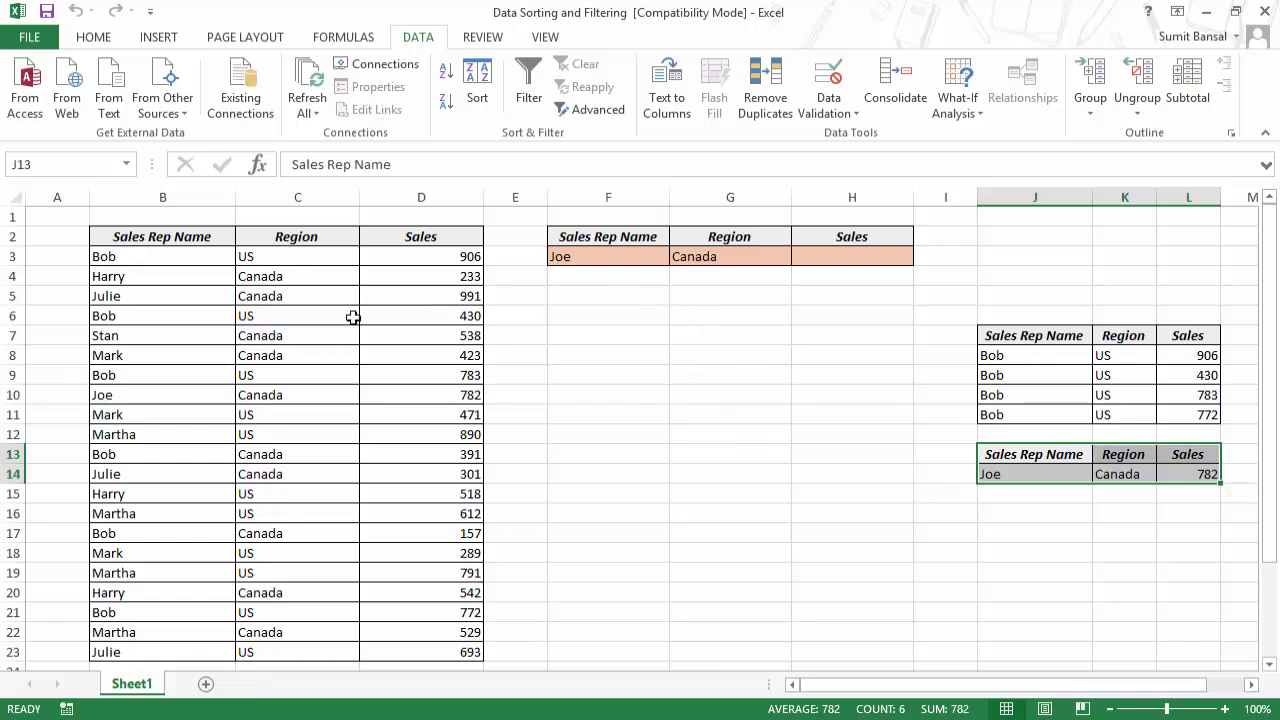
# Step: Set the Sales Rep Name criterion in F3 to the wildcard *r* and the Region criterion in G3 to US
pyautogui.click(612, 257)
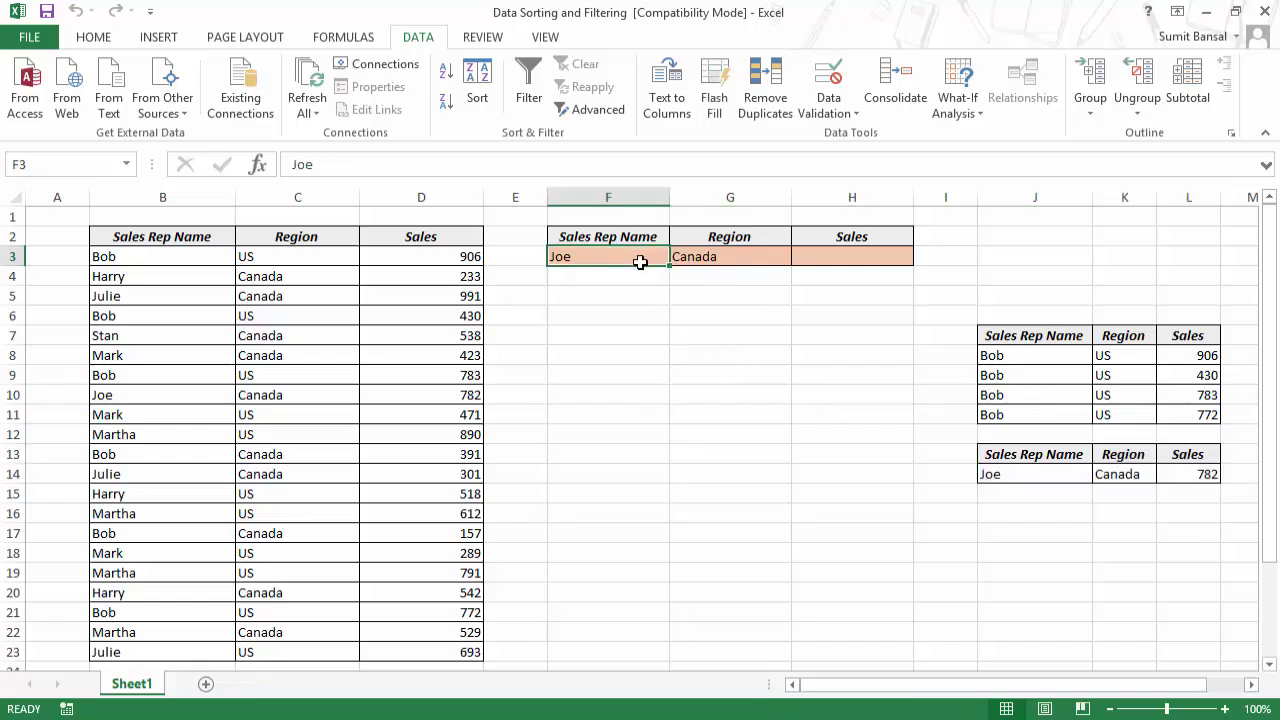
pyautogui.write('*')
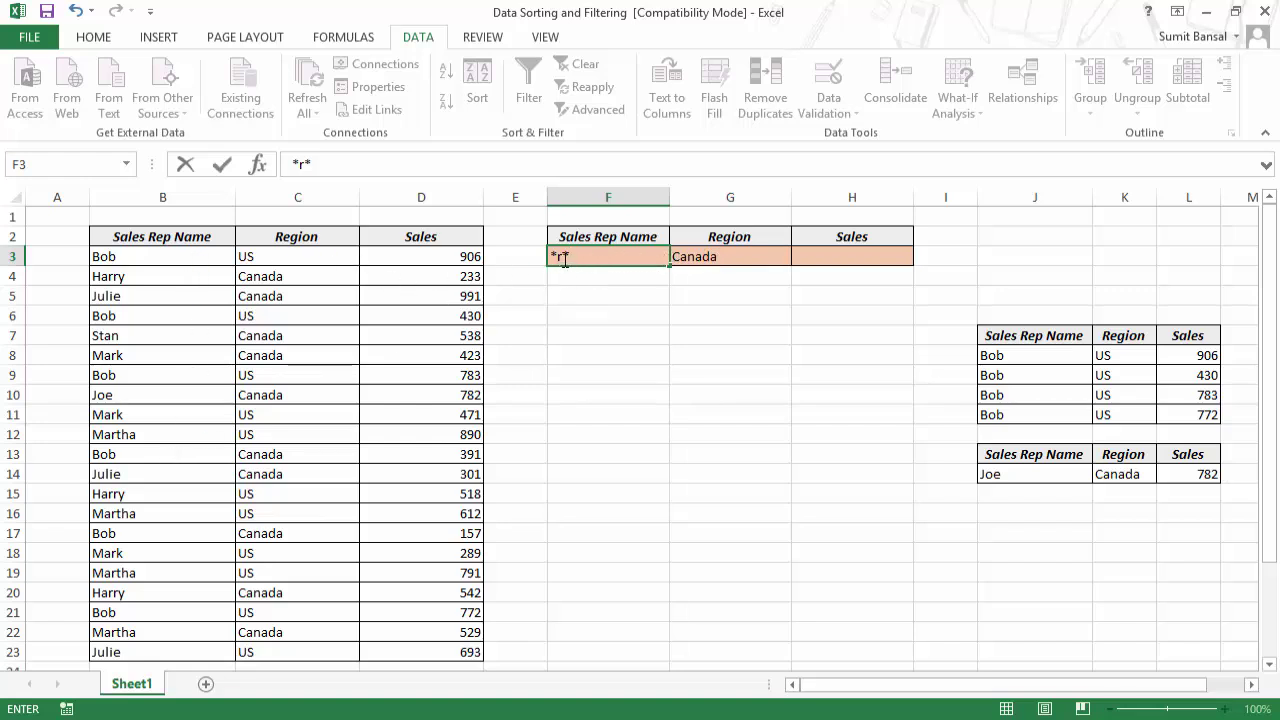
pyautogui.click(666, 290)
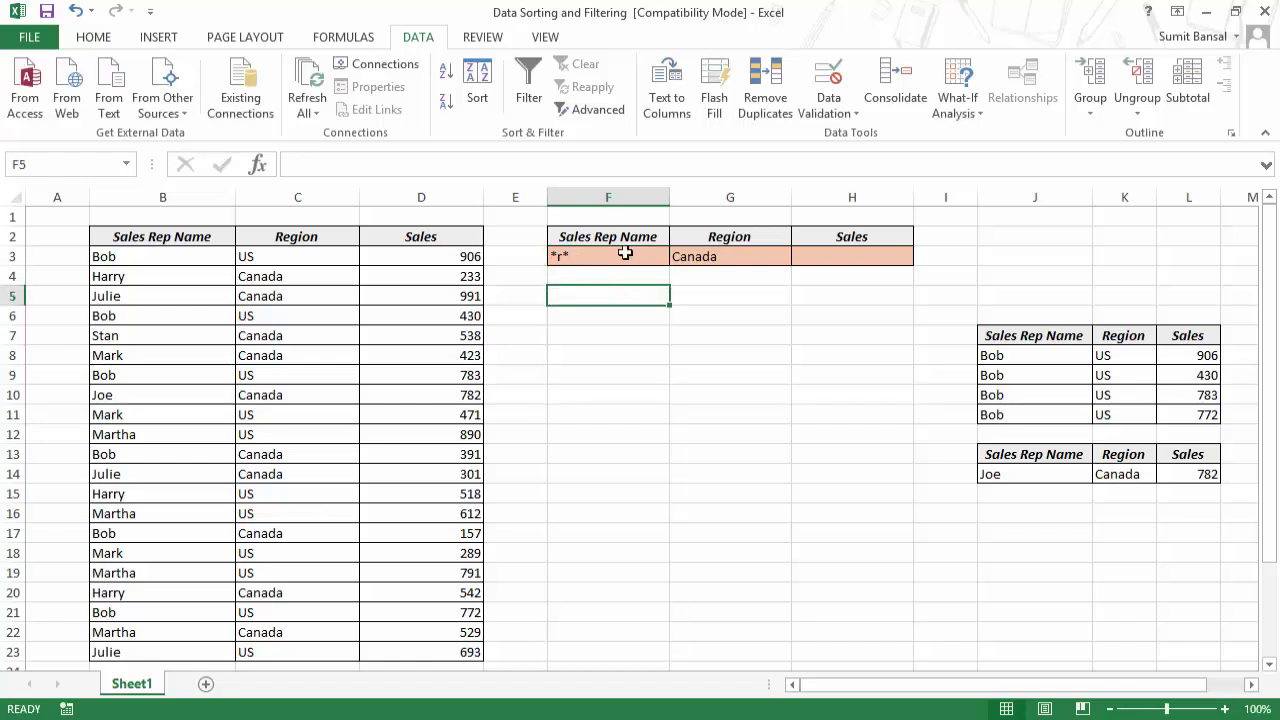
pyautogui.click(711, 256)
pyautogui.write('US')
pyautogui.press('Return')
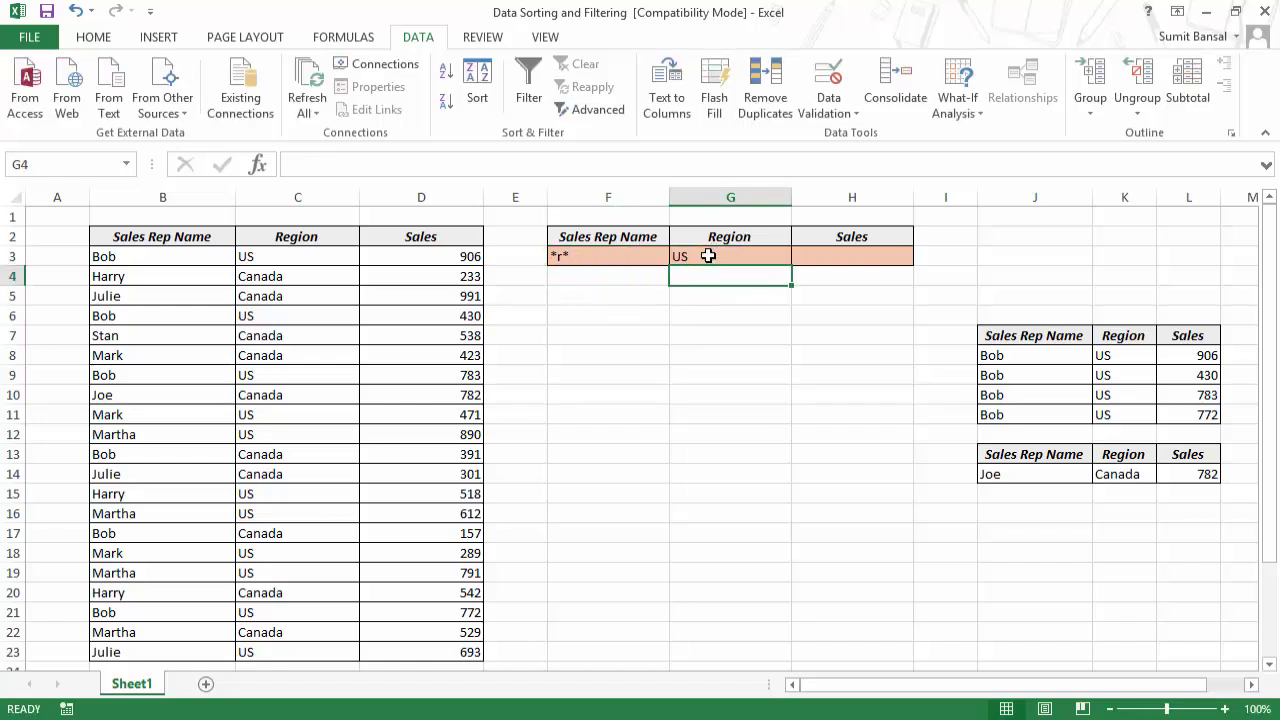
pyautogui.click(707, 256)
# Step: Run an Advanced Filter on B2:D23 with criteria F2:H3, copying the matching records to cell J16
pyautogui.click(985, 512)
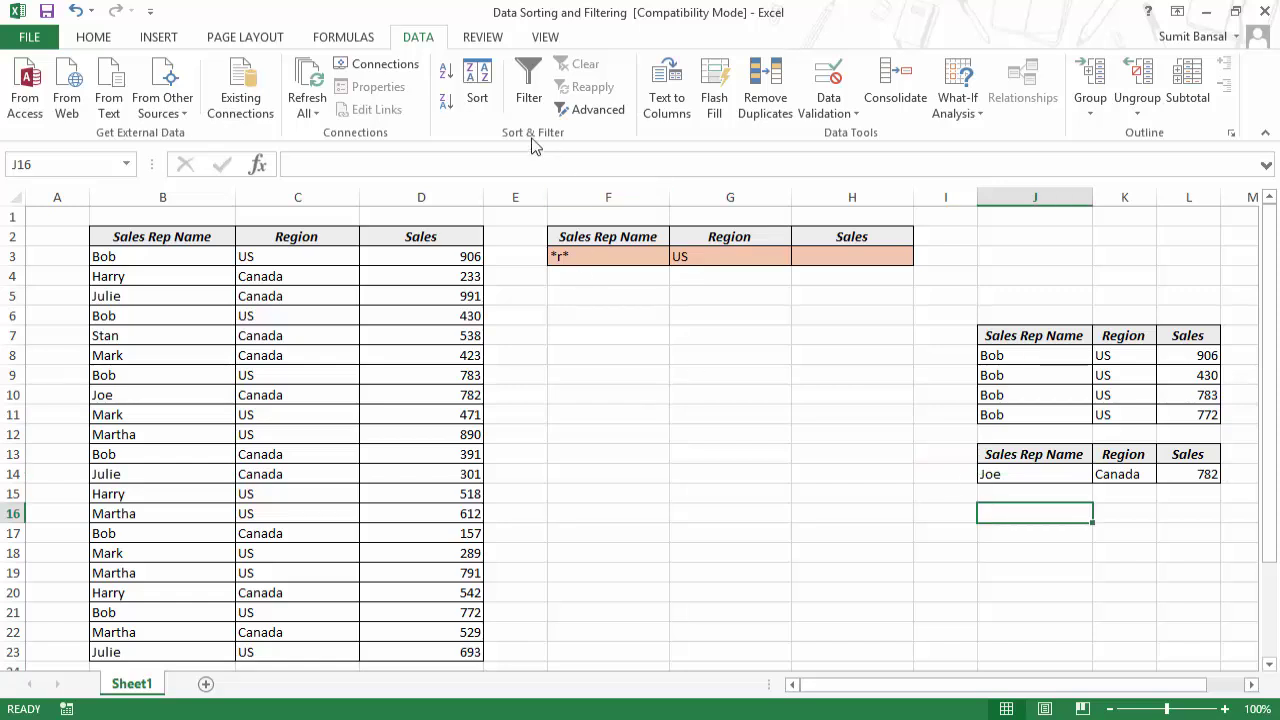
pyautogui.click(603, 112)
pyautogui.click(651, 373)
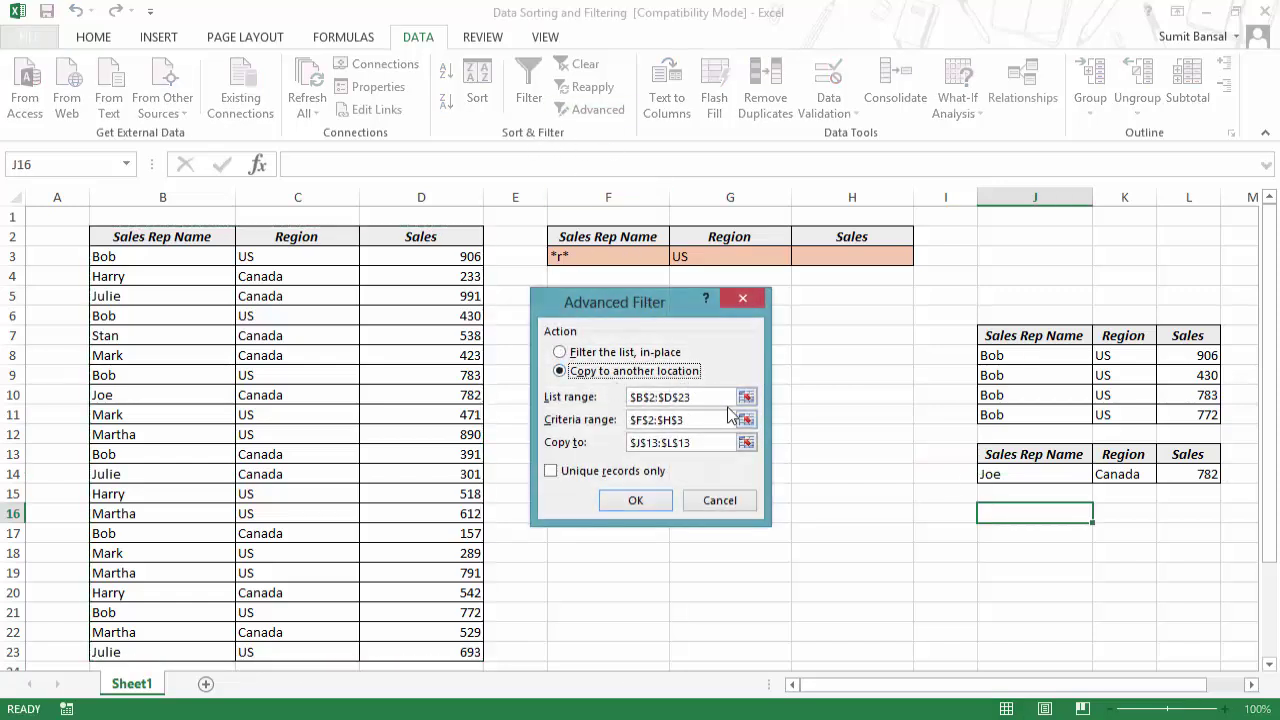
pyautogui.click(746, 442)
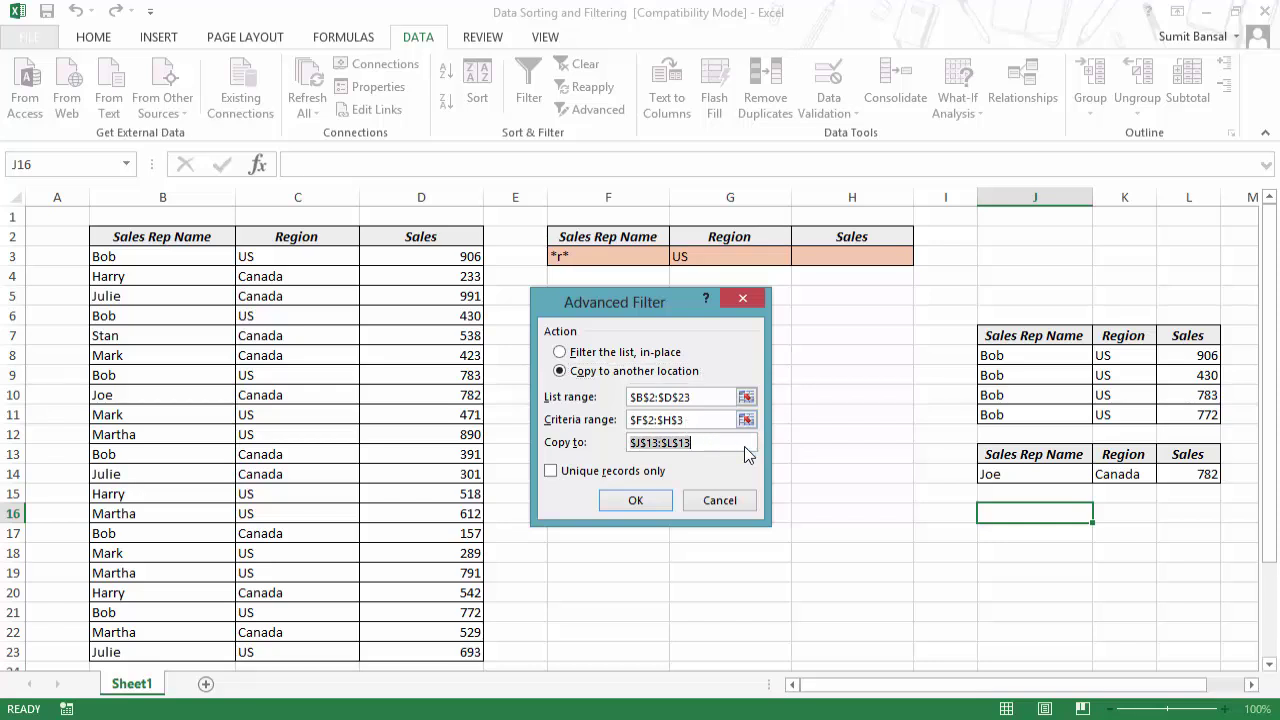
pyautogui.click(1010, 513)
pyautogui.click(752, 328)
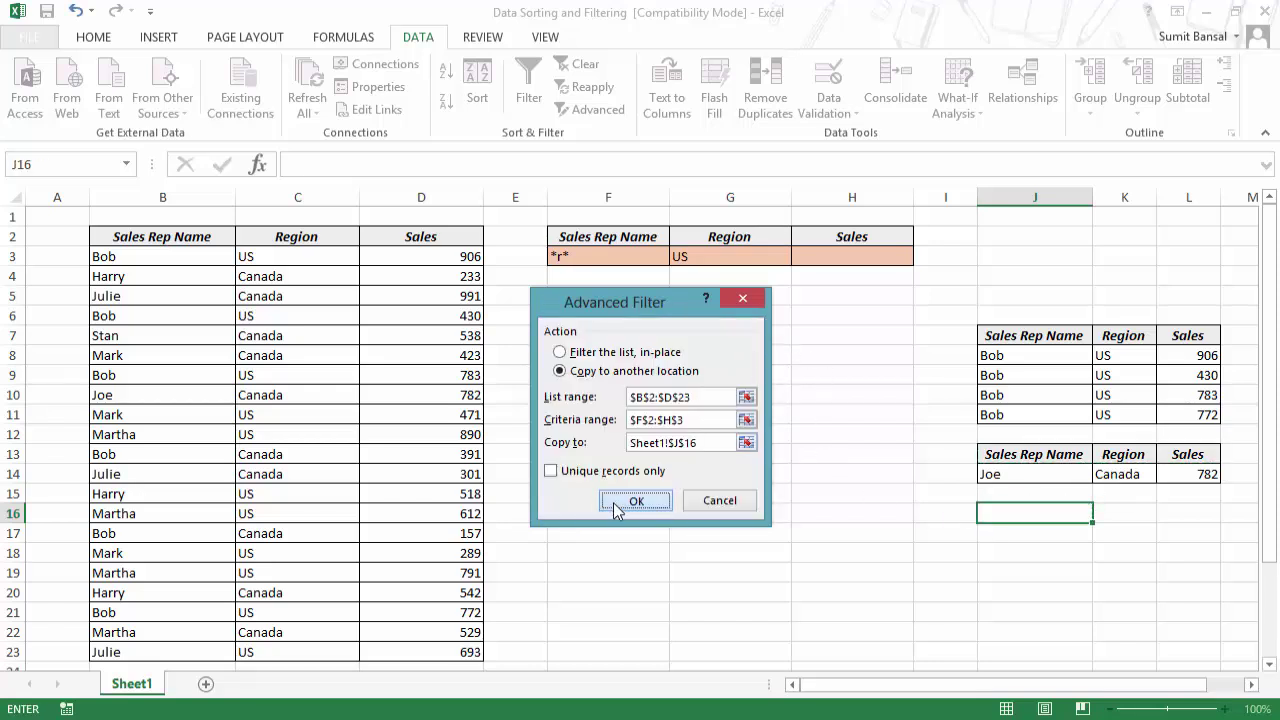
pyautogui.click(636, 500)
pyautogui.scroll(-1, 1034, 540)
pyautogui.scroll(1, 1053, 549)
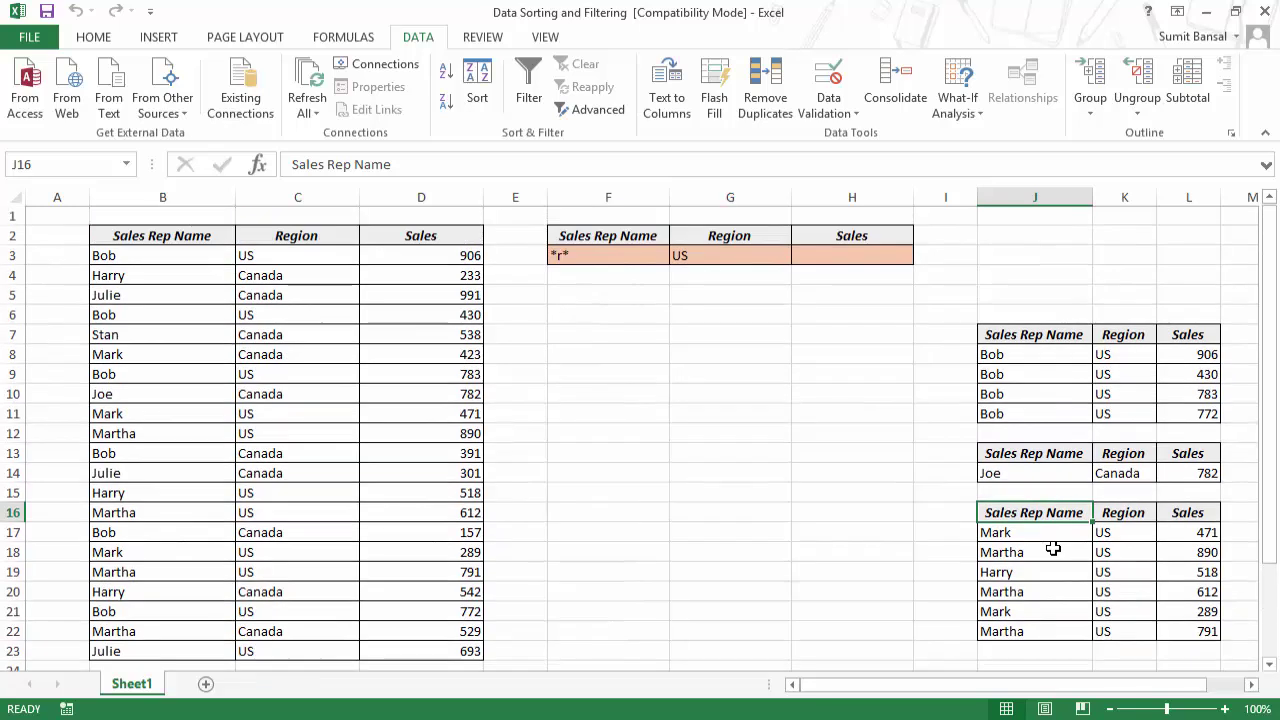
# Step: Compare the extracted sales rep names in J17:J22 with the wildcard in F3 and check the Sales criterion cell H3
pyautogui.moveTo(1006, 533); pyautogui.dragTo(1014, 631)
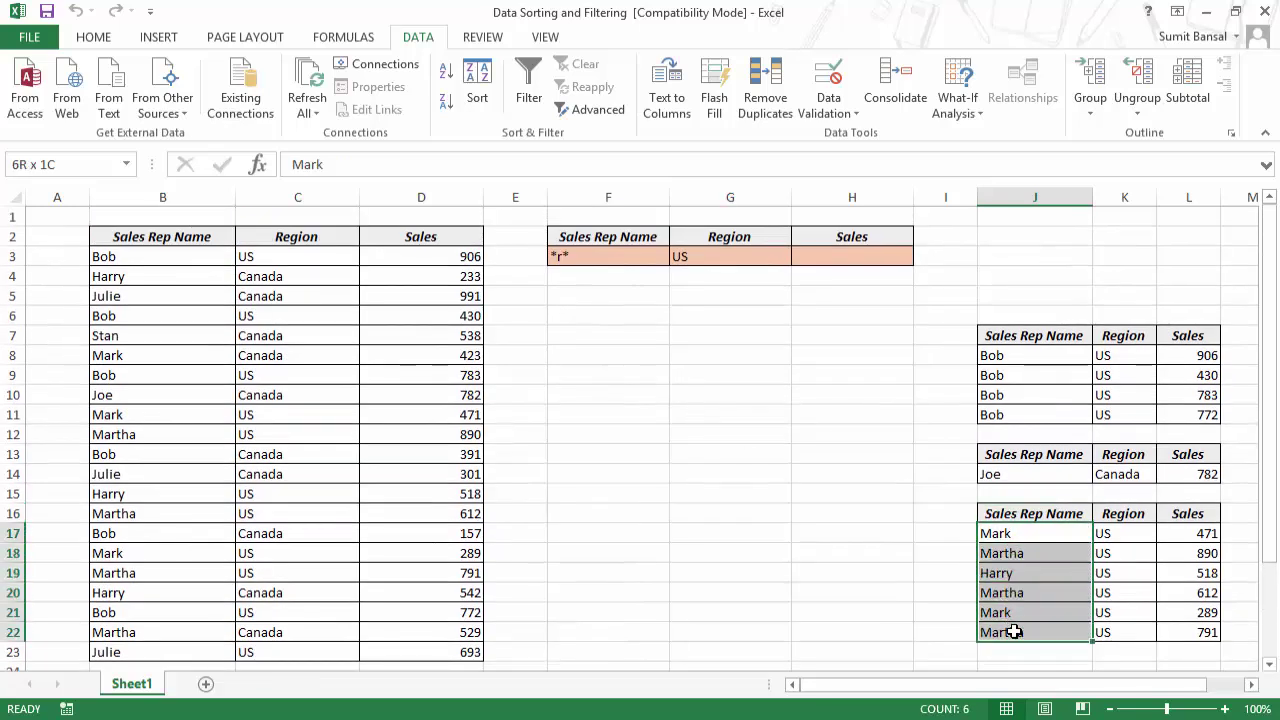
pyautogui.click(587, 258)
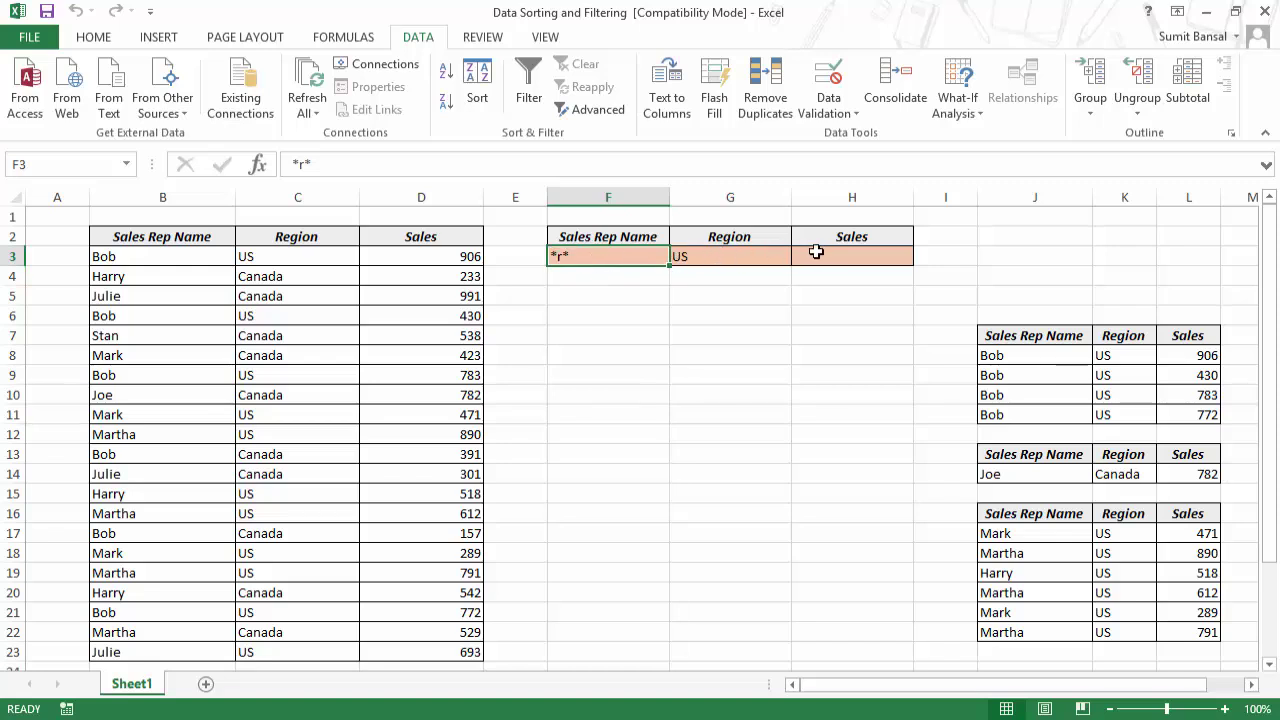
pyautogui.click(818, 259)
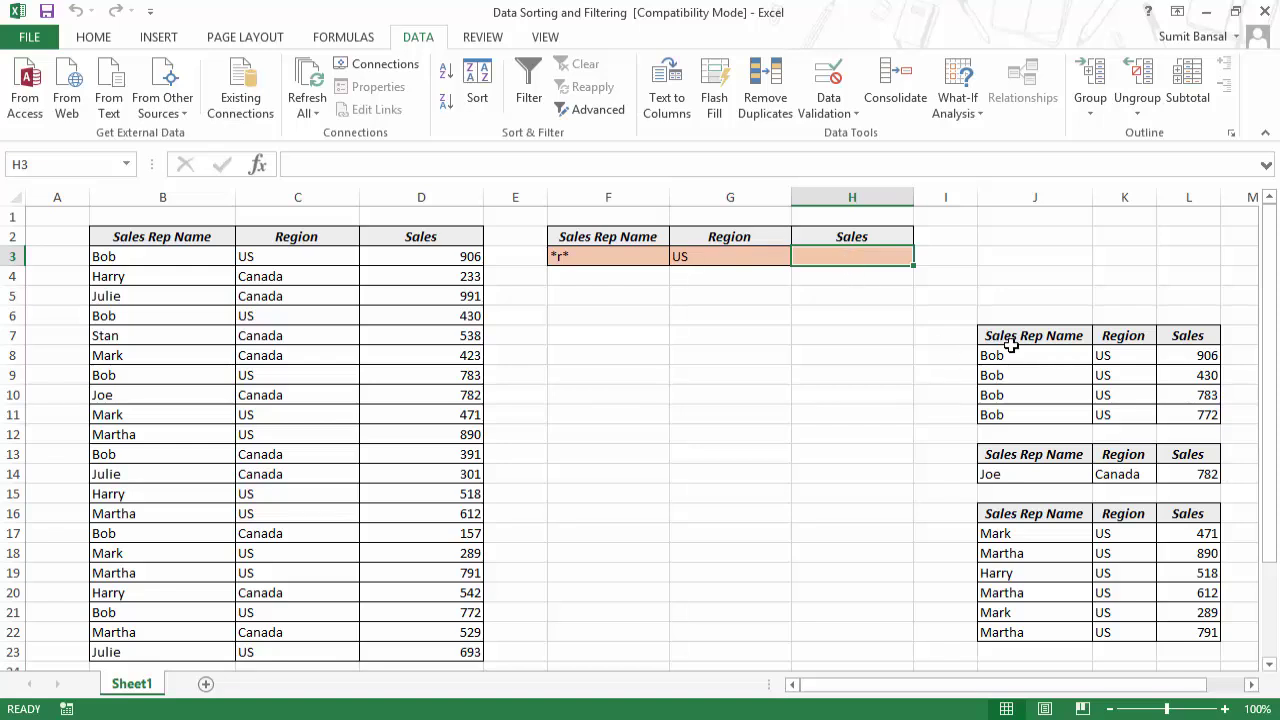
# Step: Clear all contents and formatting from the extracted tables in J7:L22
pyautogui.moveTo(1006, 337); pyautogui.dragTo(1174, 631)
pyautogui.hotkey('alt', 'h')
pyautogui.press('e')
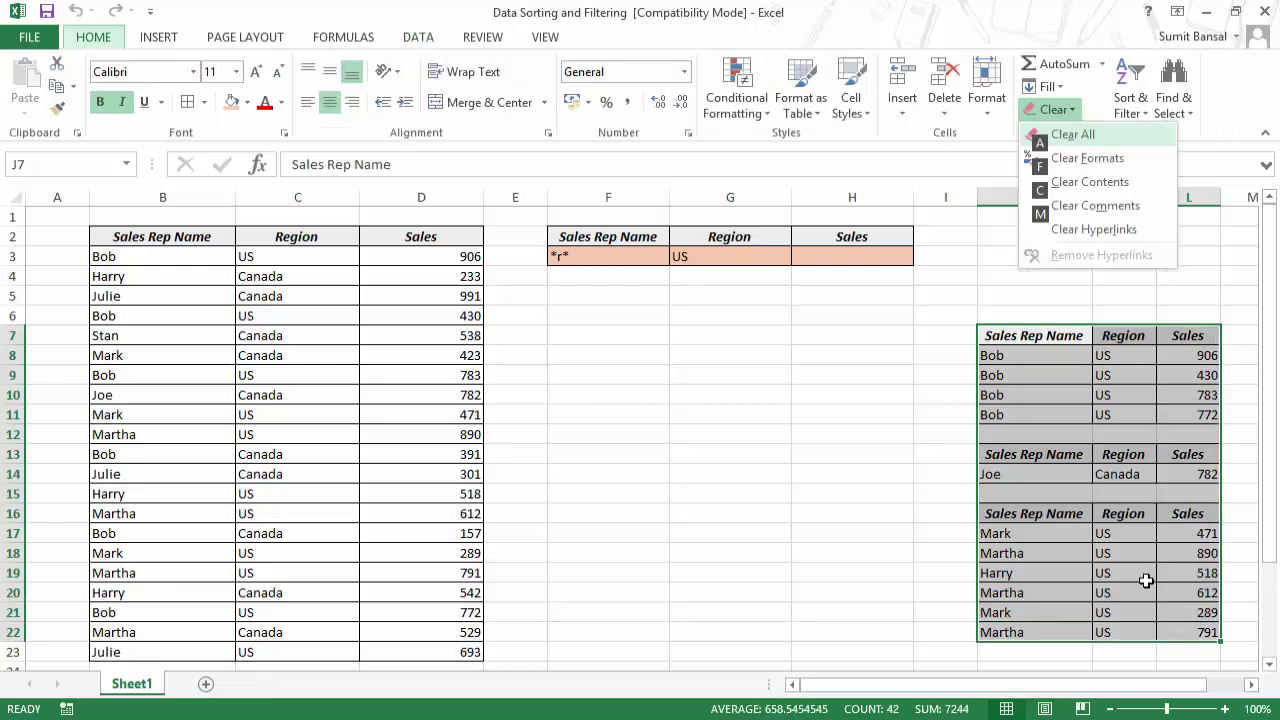
pyautogui.press('a')
pyautogui.click(1026, 331)
# Step: Set the Sales criterion in H3 to >200
pyautogui.click(858, 261)
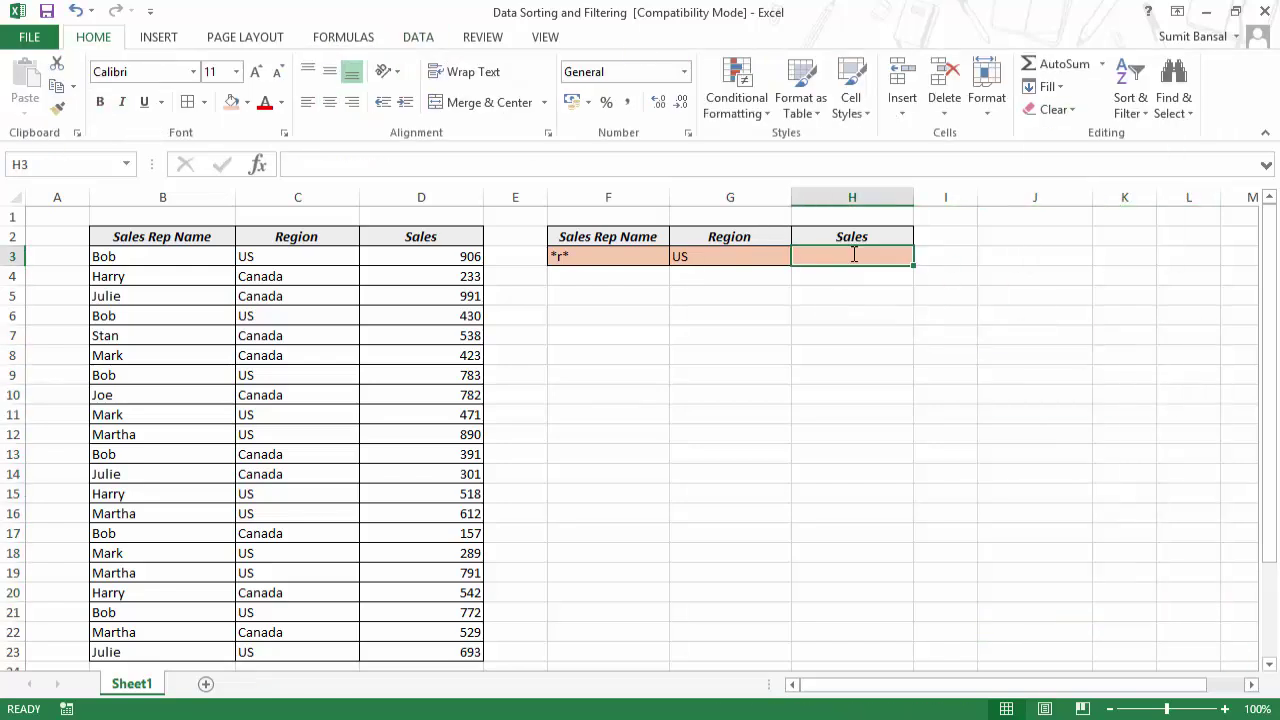
pyautogui.doubleClick(863, 255)
pyautogui.write('>')
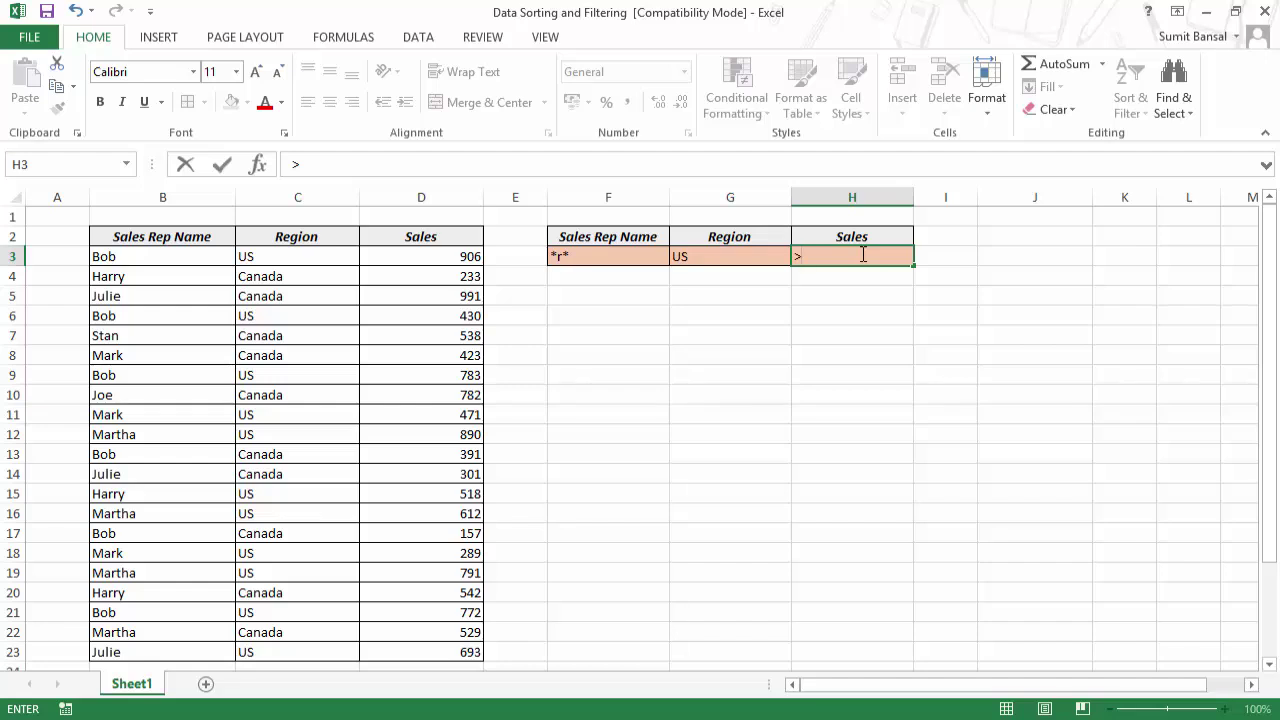
pyautogui.press('Return')
pyautogui.click(863, 255)
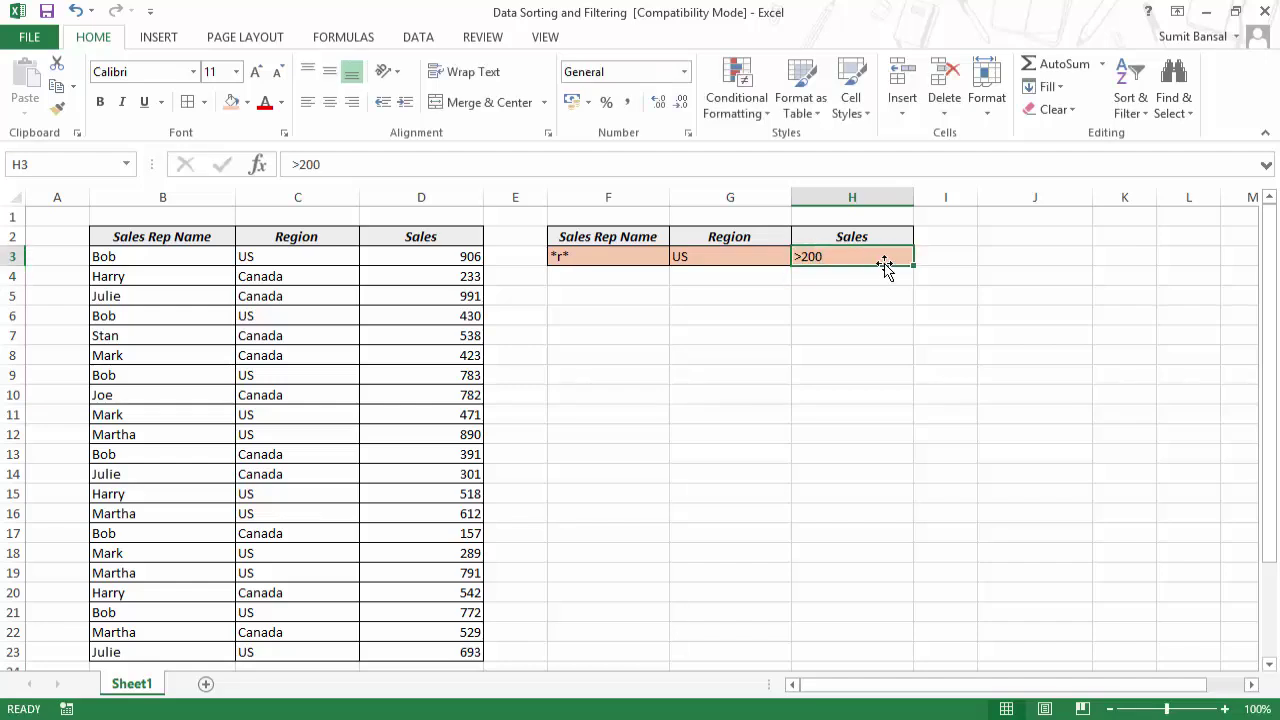
# Step: Run an Advanced Filter on B2:D23 with criteria F2:H3, copying the matching records to cell J7
pyautogui.click(995, 336)
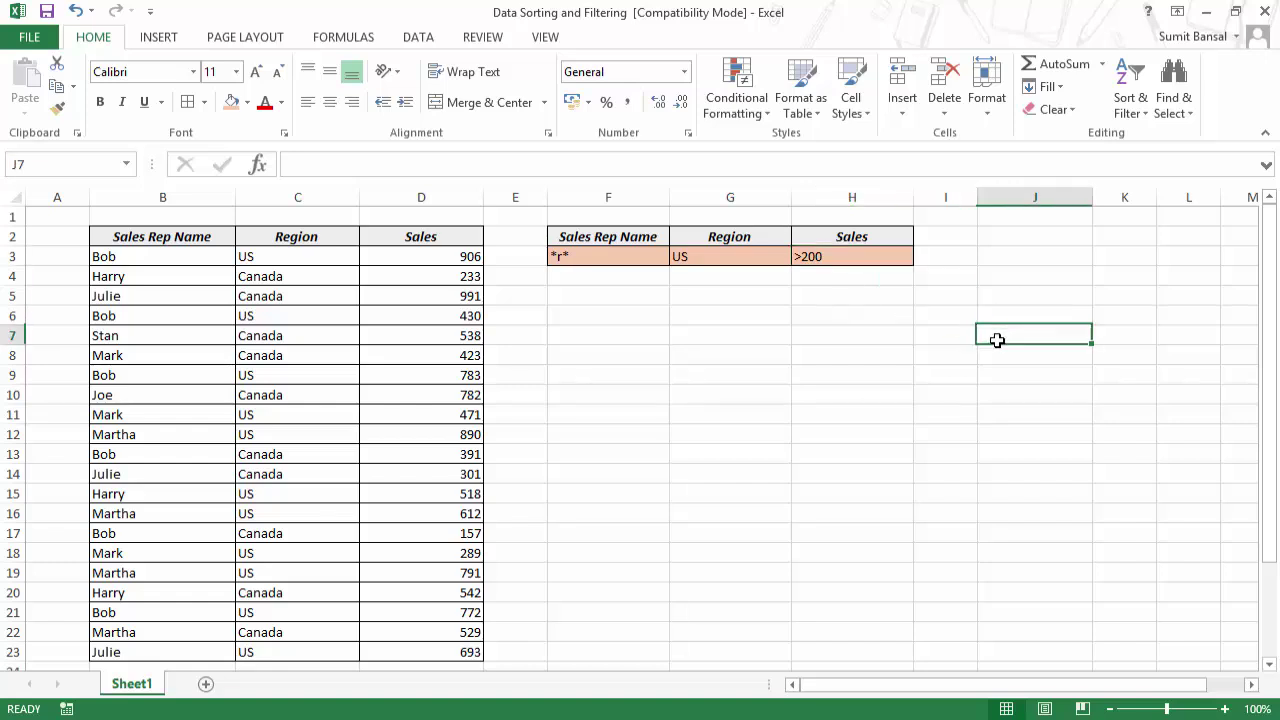
pyautogui.click(430, 40)
pyautogui.click(590, 110)
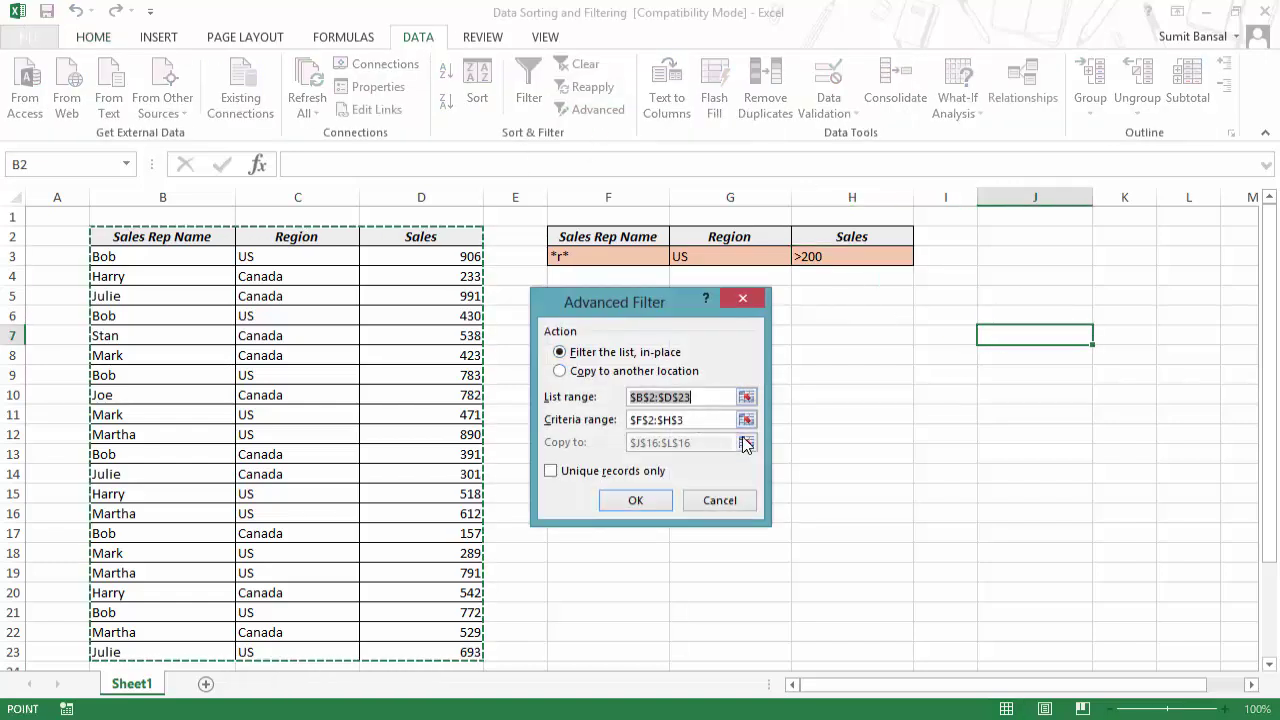
pyautogui.click(603, 374)
pyautogui.click(746, 442)
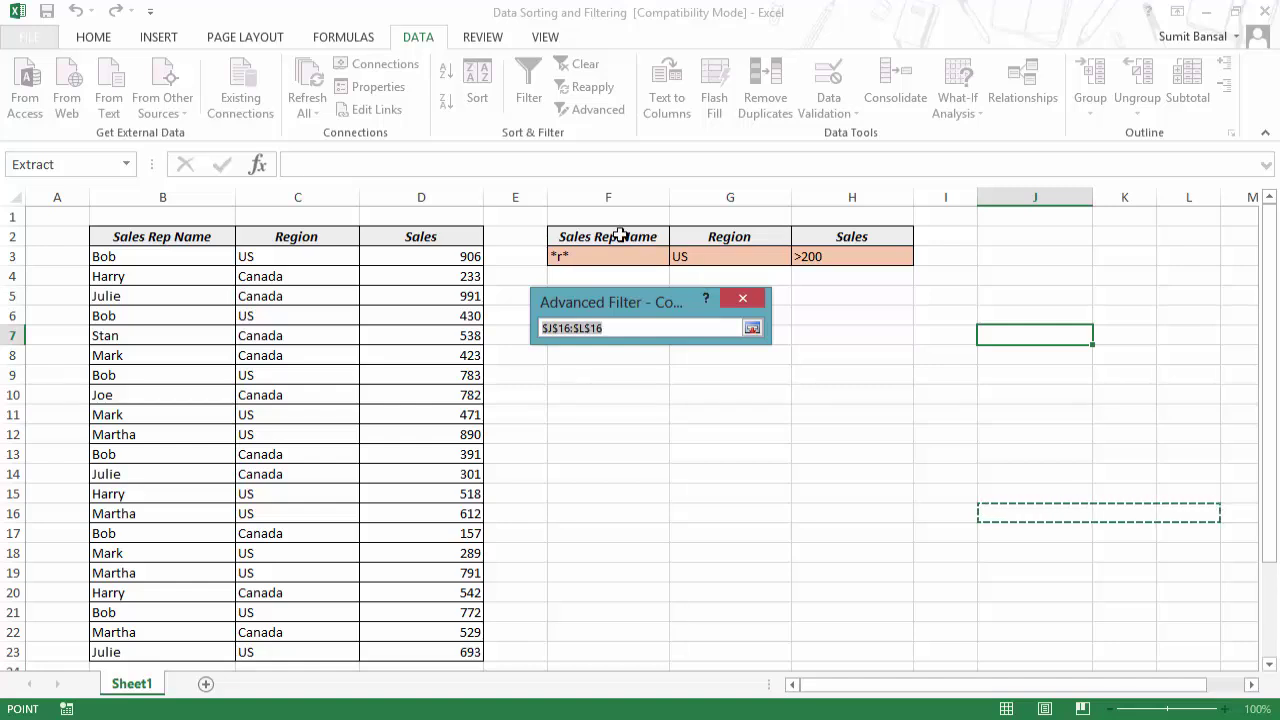
pyautogui.click(994, 341)
pyautogui.click(752, 328)
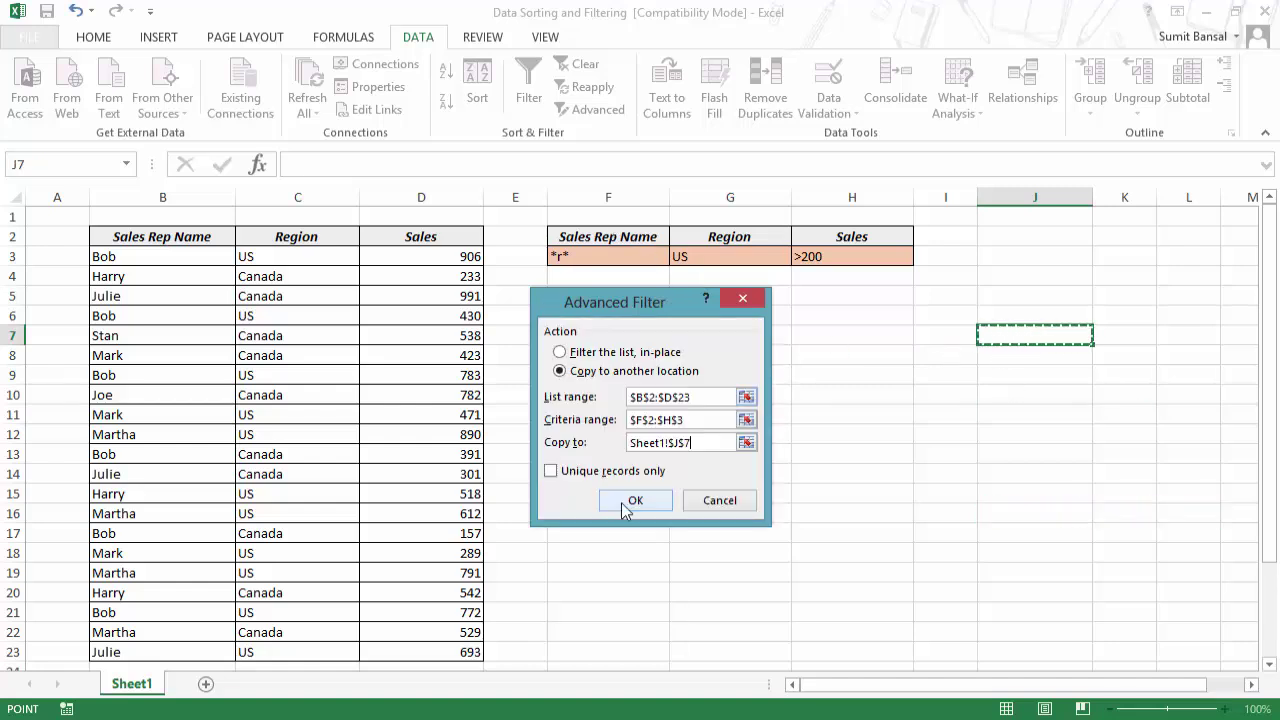
pyautogui.click(621, 502)
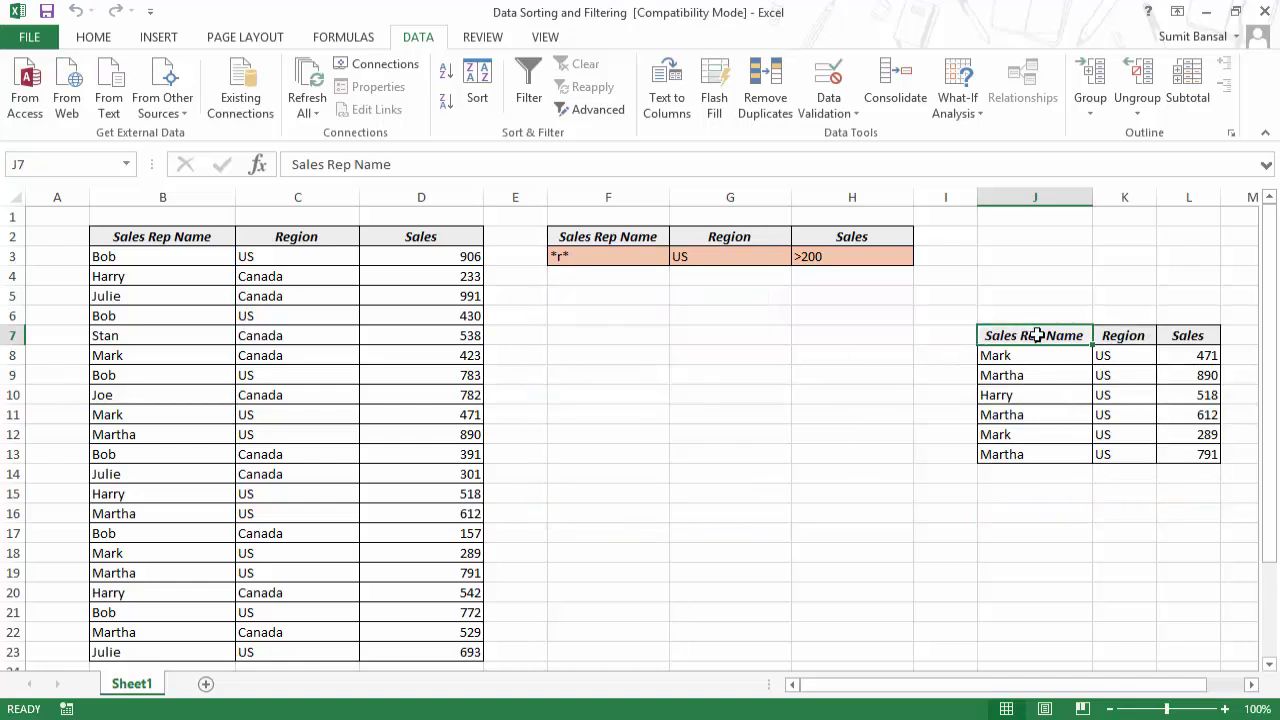
# Step: Examine the name, region and sales columns of the records extracted in J8:L13 against the criteria
pyautogui.moveTo(1034, 335); pyautogui.dragTo(1187, 447)
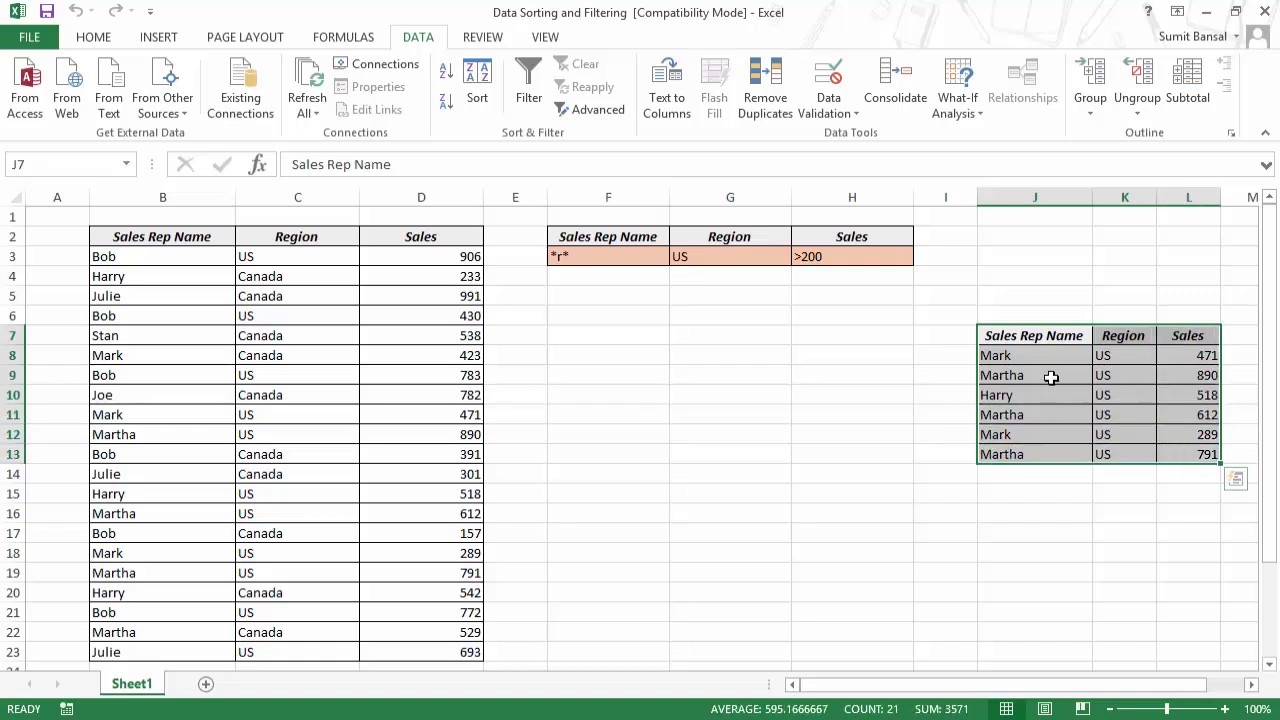
pyautogui.moveTo(1034, 355); pyautogui.dragTo(1175, 449)
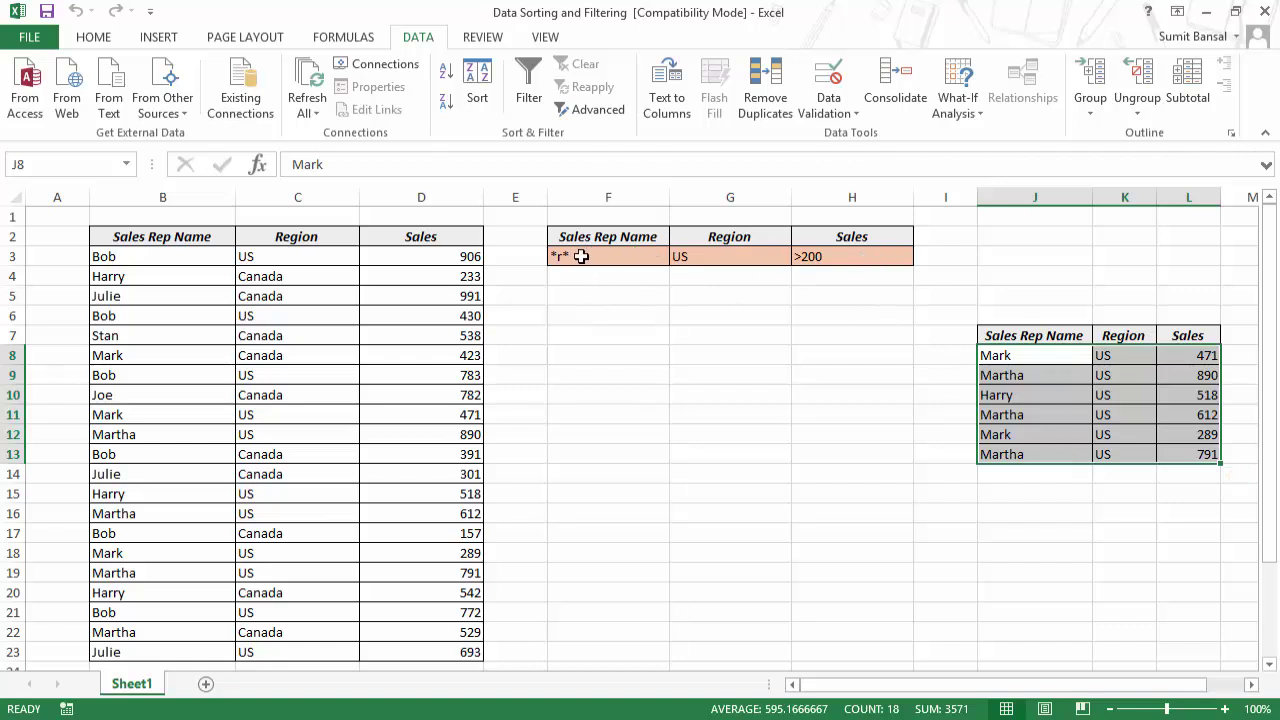
pyautogui.moveTo(1029, 358); pyautogui.dragTo(1030, 454)
pyautogui.moveTo(1105, 356); pyautogui.dragTo(1128, 454)
pyautogui.moveTo(1193, 360); pyautogui.dragTo(1190, 452)
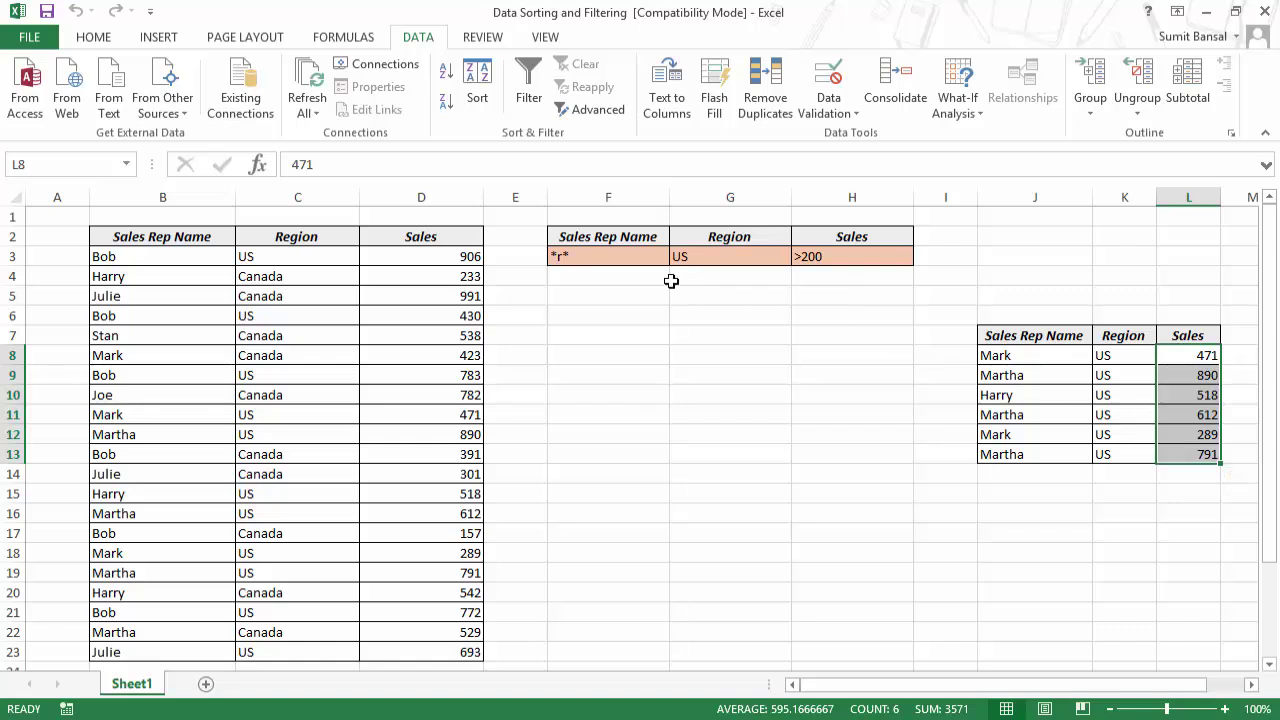
# Step: Replace the Sales Rep Name criterion in F3 with the sales rep name from B3
pyautogui.click(586, 258)
pyautogui.doubleClick(560, 256)
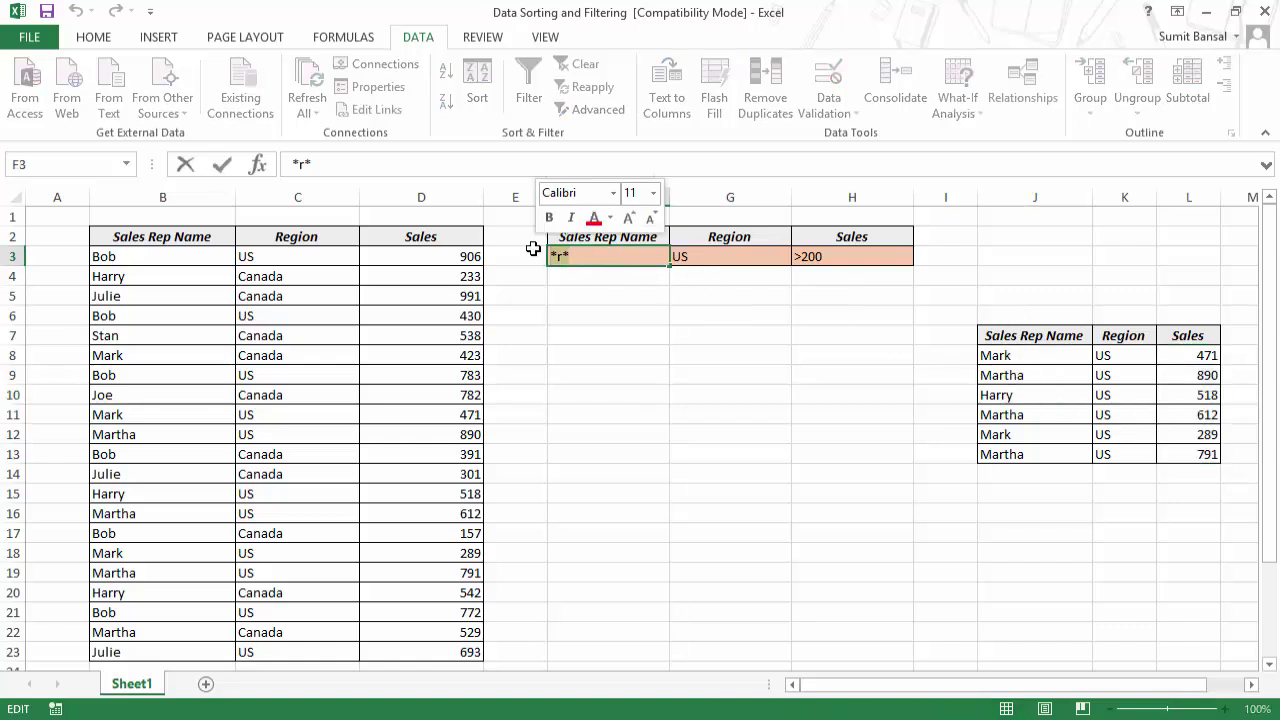
pyautogui.write('Bob')
pyautogui.press('Return')
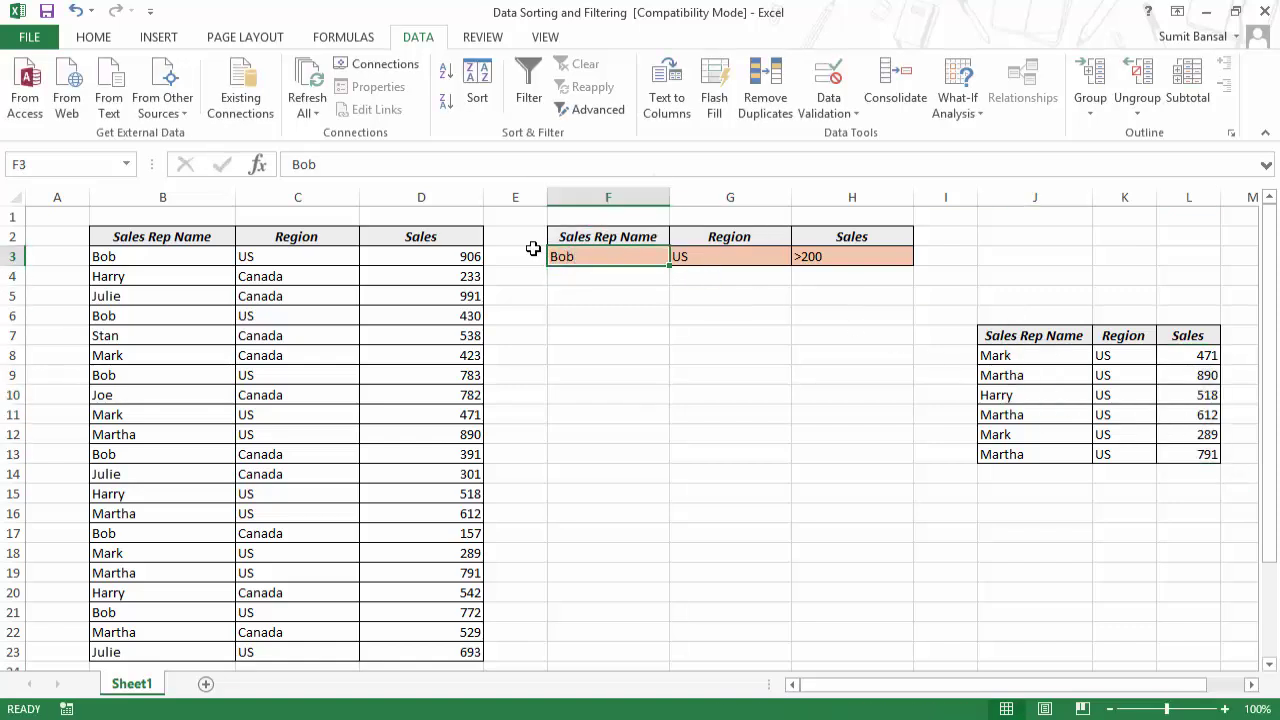
# Step: Run an Advanced Filter on B2:D23 with criteria F2:H3, copying the matching records to cell J15
pyautogui.click(1006, 495)
pyautogui.click(590, 109)
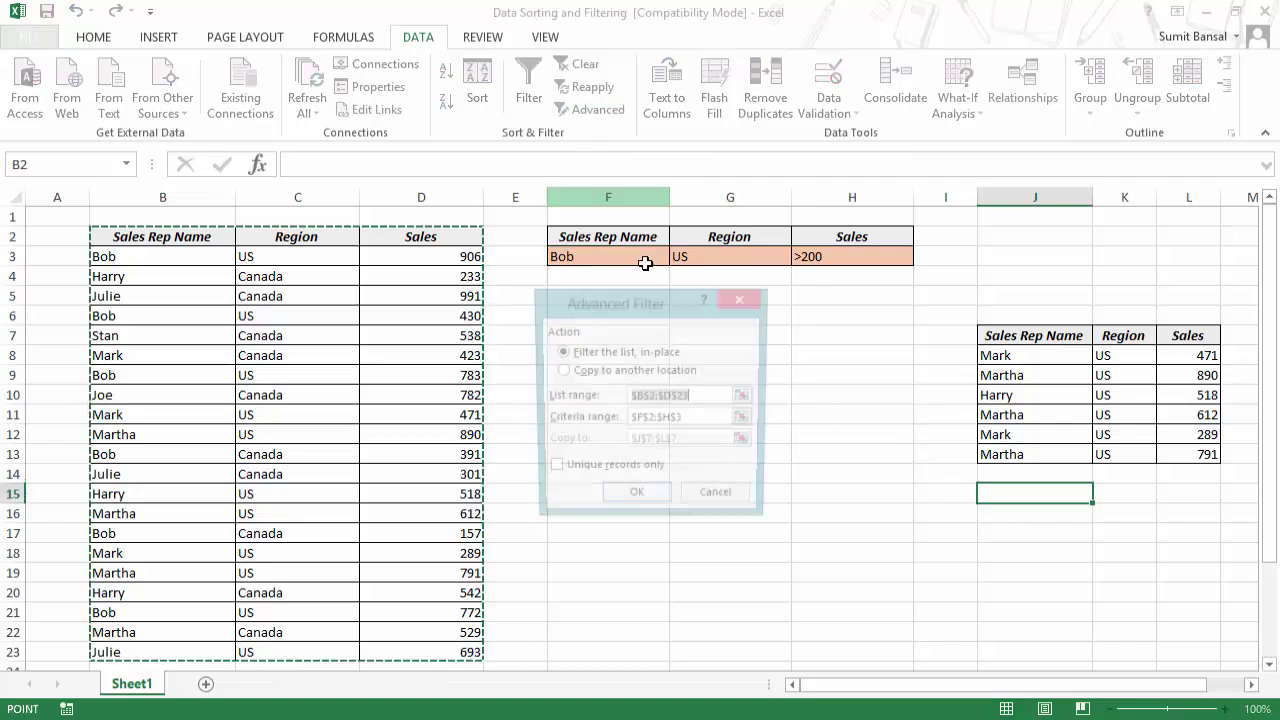
pyautogui.click(580, 371)
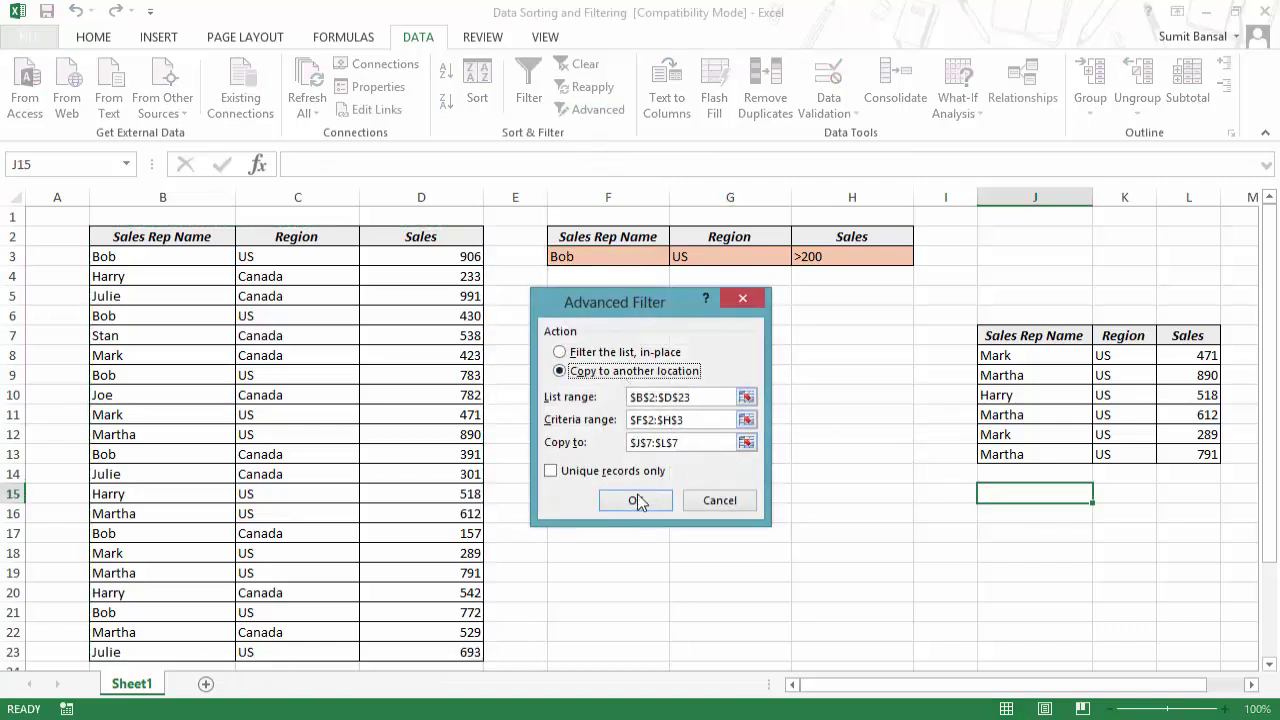
pyautogui.click(746, 442)
pyautogui.click(1000, 492)
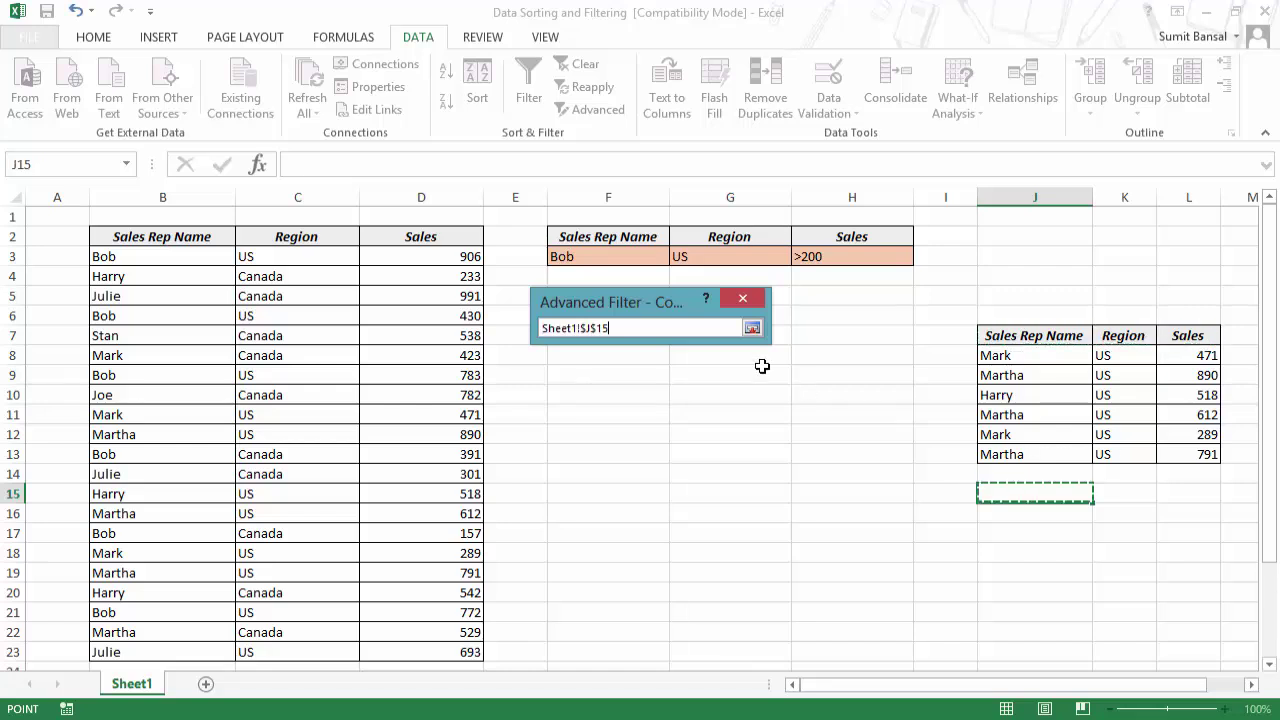
pyautogui.click(752, 329)
pyautogui.click(638, 500)
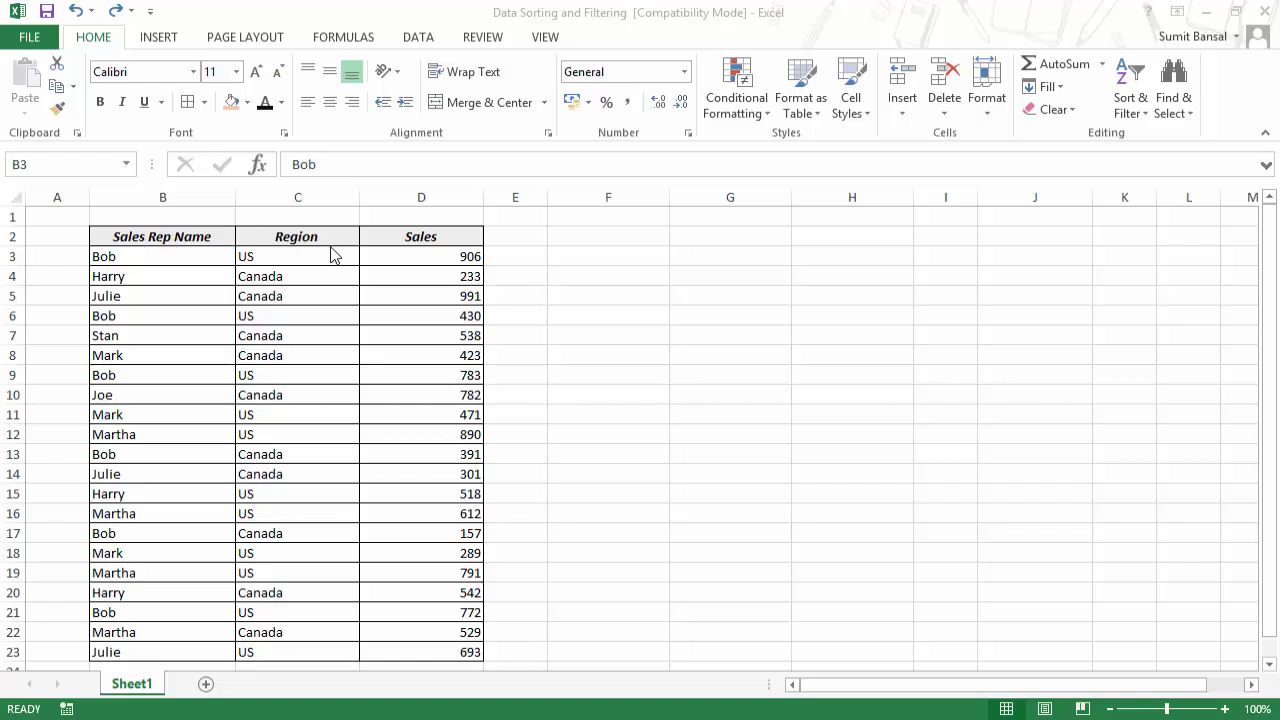
# Step: Convert the sales data in B2:D23 into an Excel table with headers
pyautogui.click(193, 256)
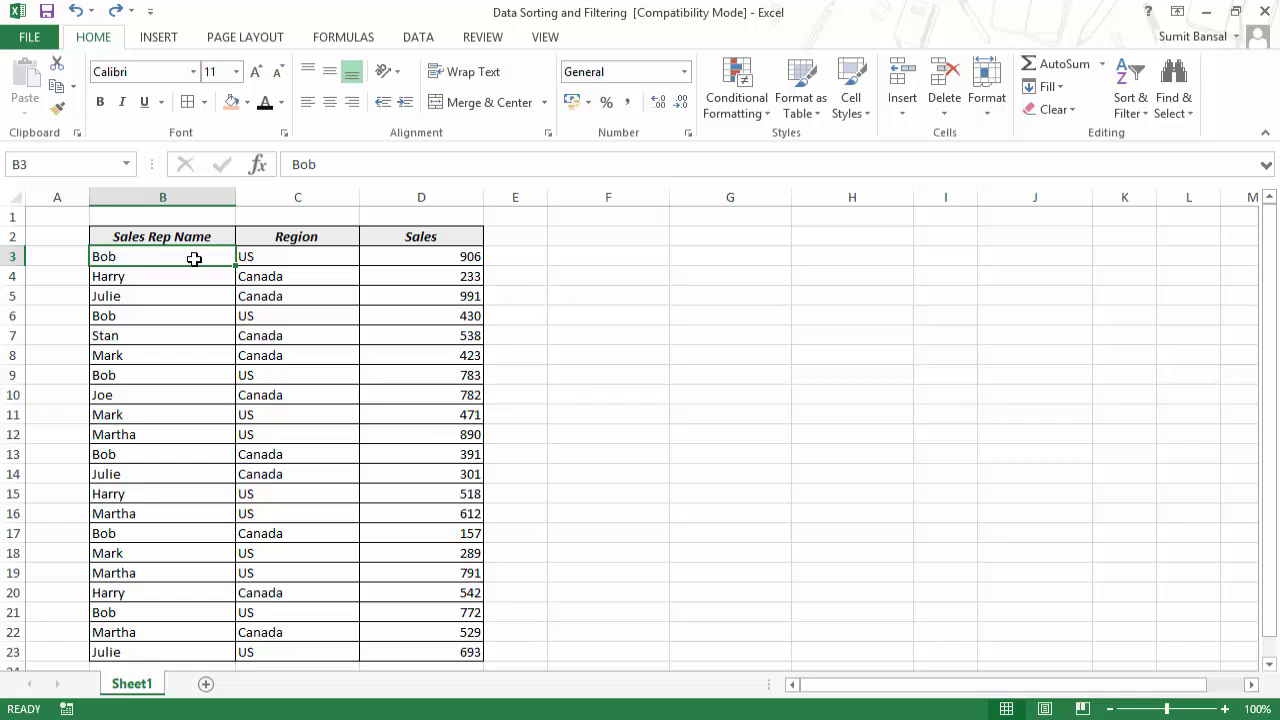
pyautogui.hotkey('ctrl', 't')
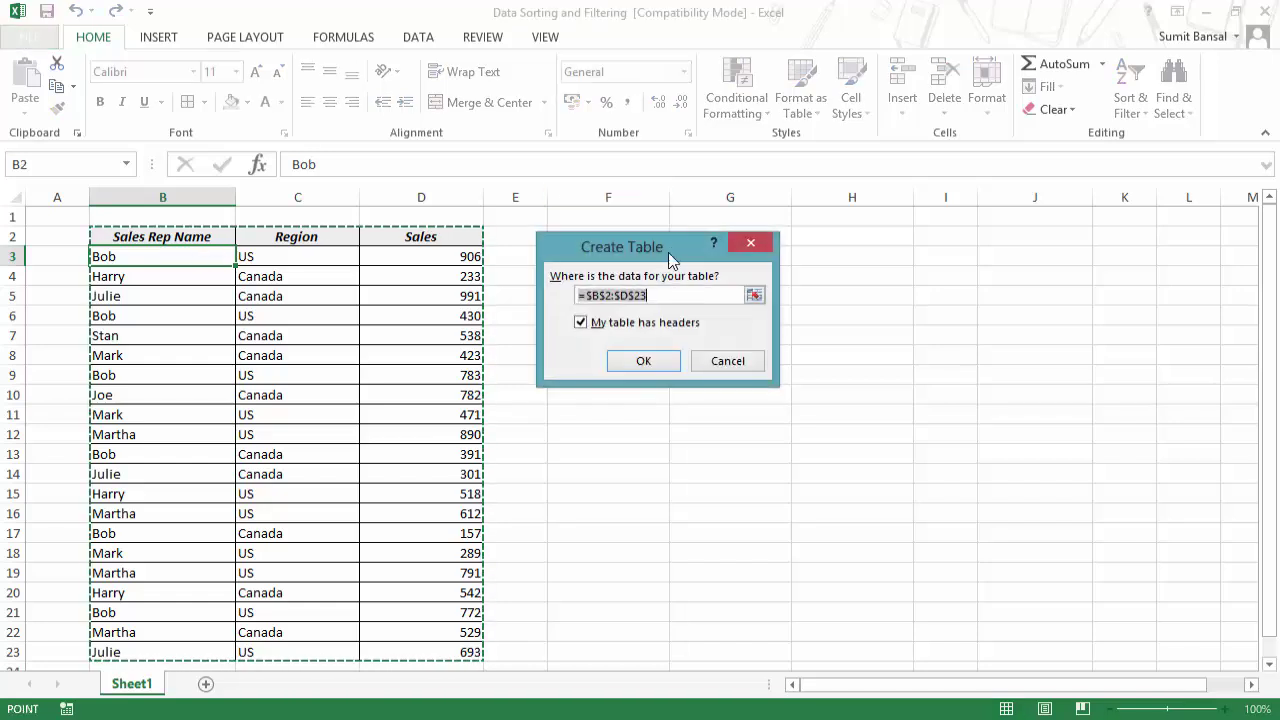
pyautogui.moveTo(668, 252); pyautogui.dragTo(642, 277)
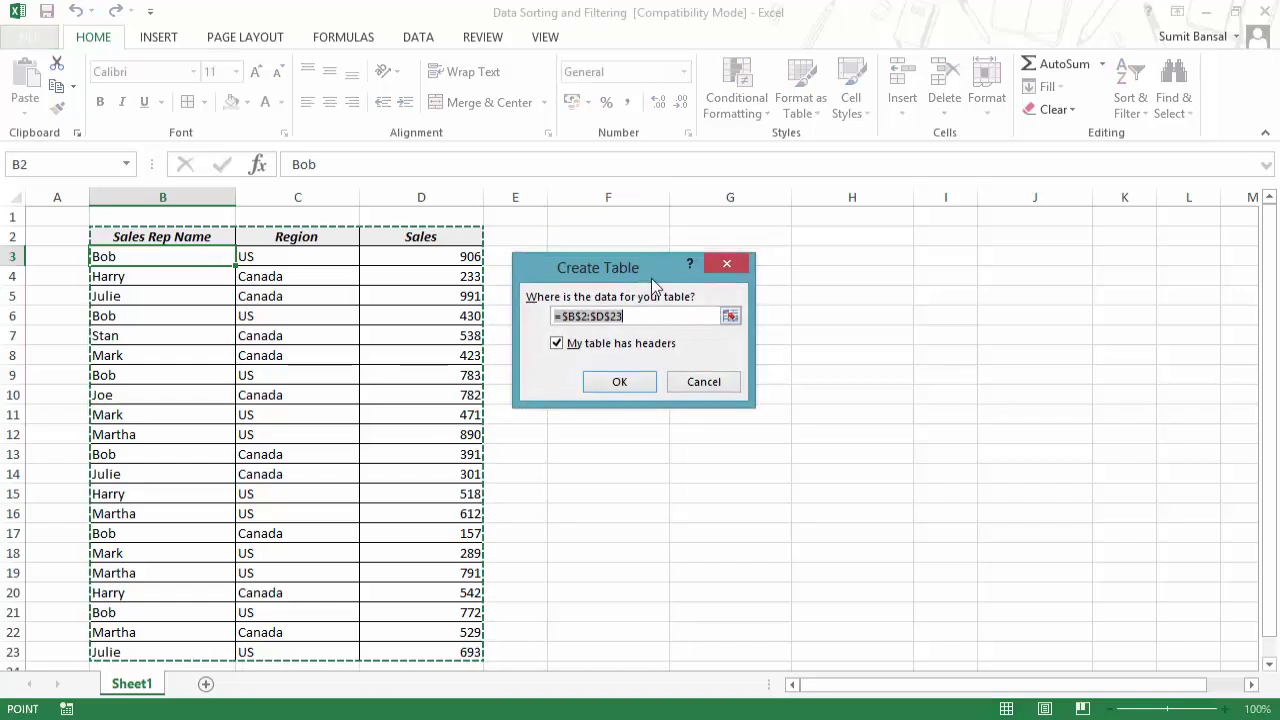
pyautogui.click(612, 382)
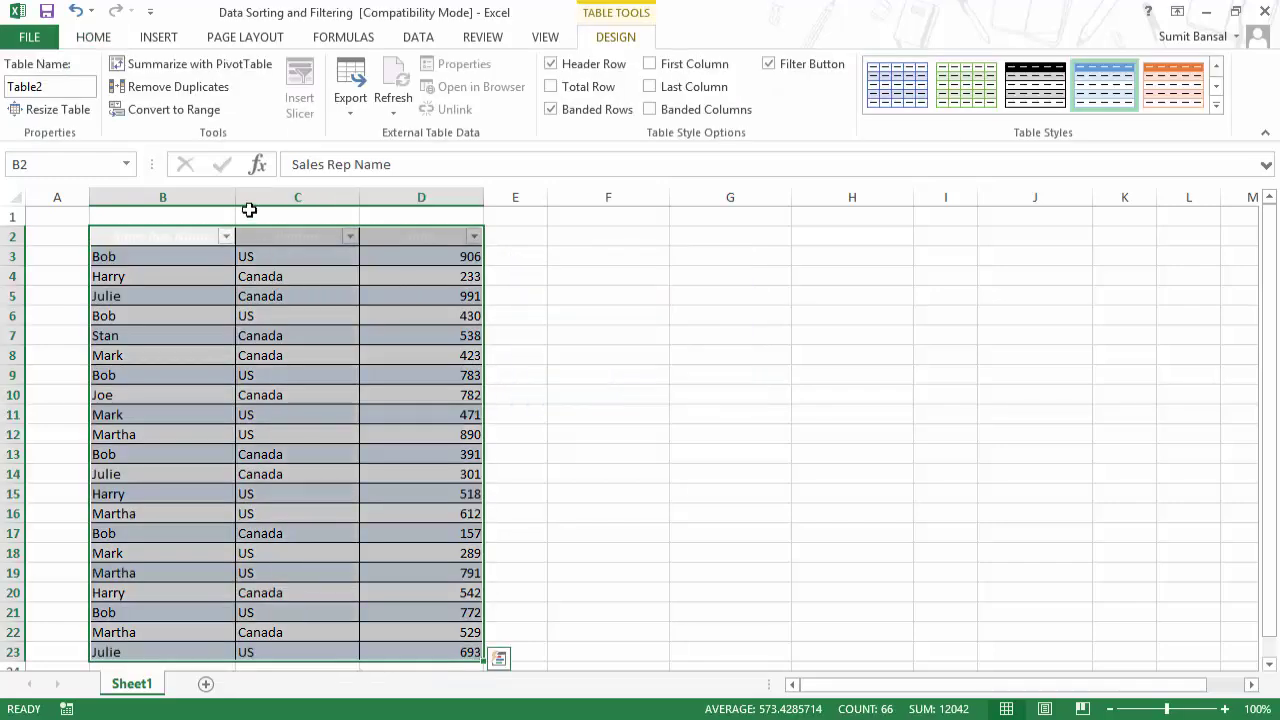
# Step: Change the font color of the whole table B2:D23 to the darkest row's black theme shade
pyautogui.click(95, 40)
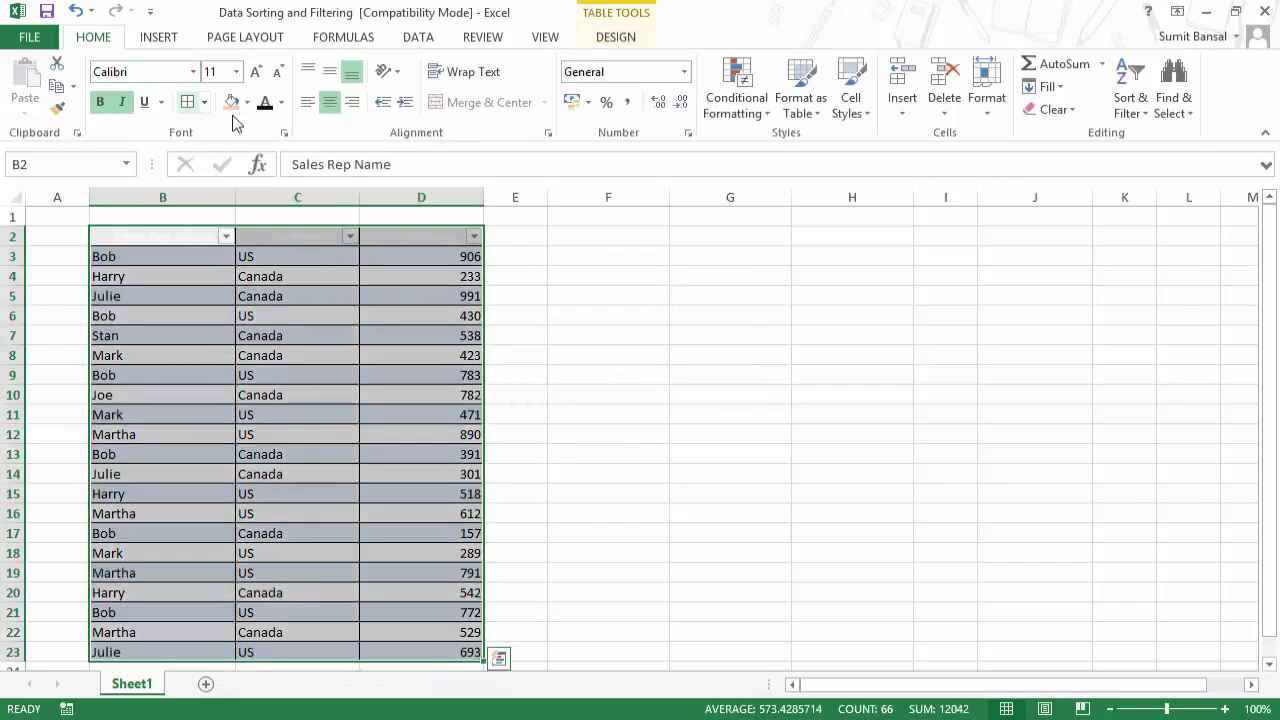
pyautogui.click(281, 104)
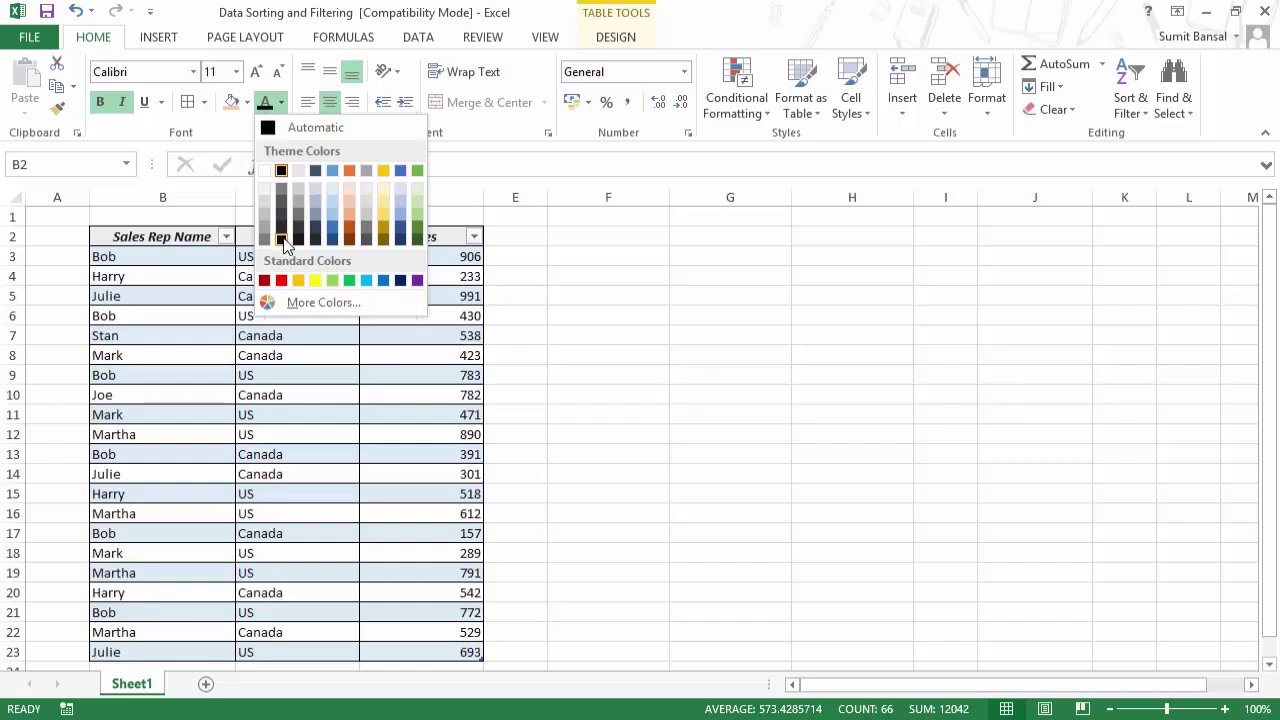
pyautogui.click(283, 242)
pyautogui.click(214, 254)
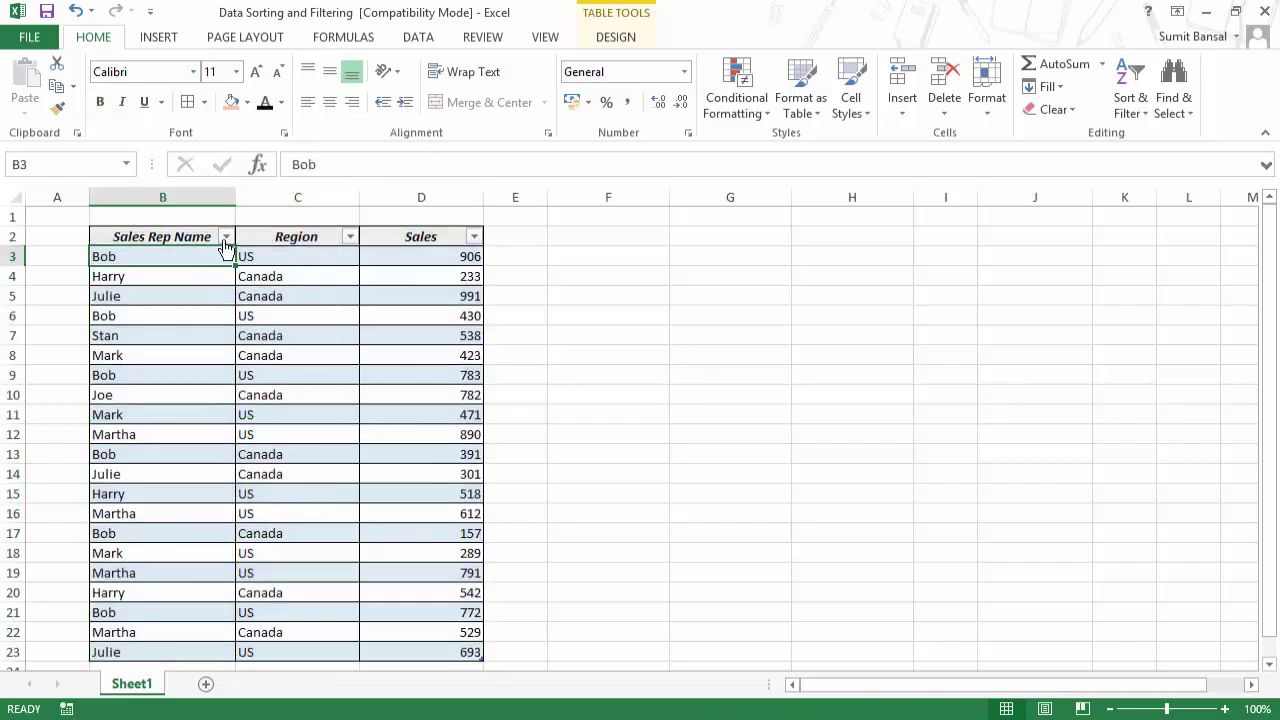
# Step: View the filter options of the table's Sales Rep Name column and close them without filtering
pyautogui.click(226, 237)
pyautogui.click(226, 240)
pyautogui.click(160, 237)
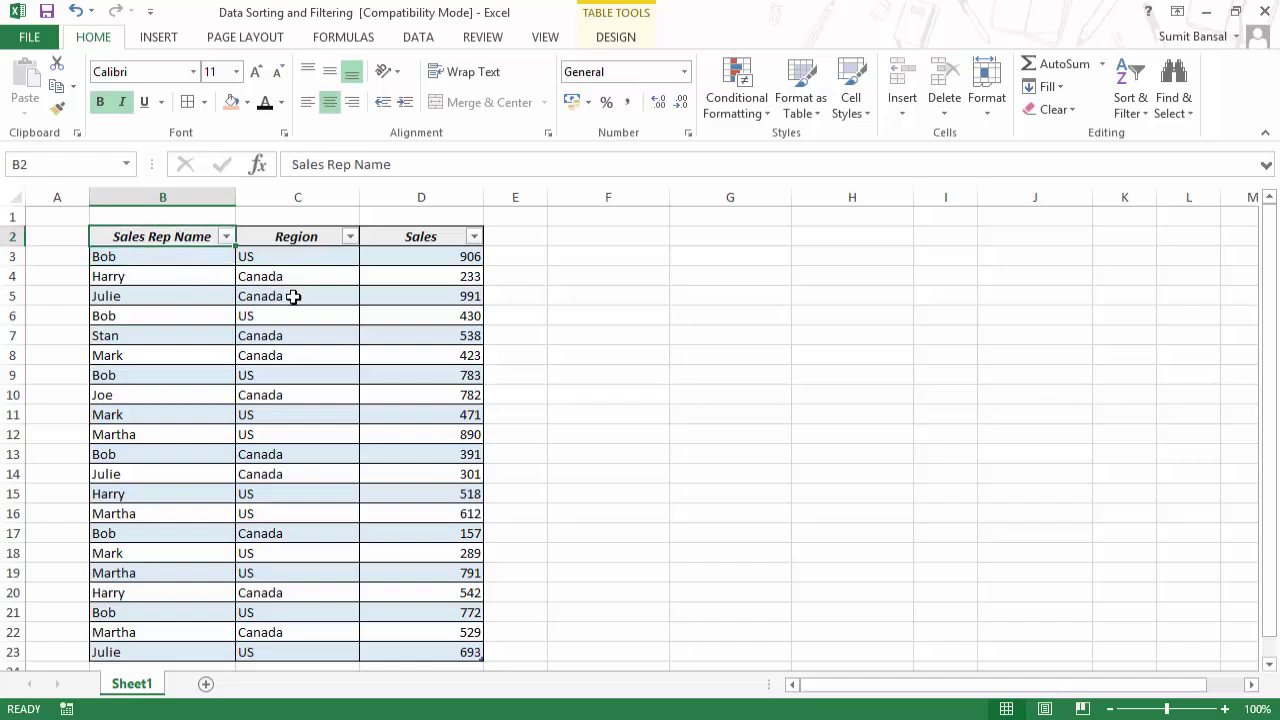
# Step: Turn the table's filter buttons off and back on
pyautogui.click(617, 38)
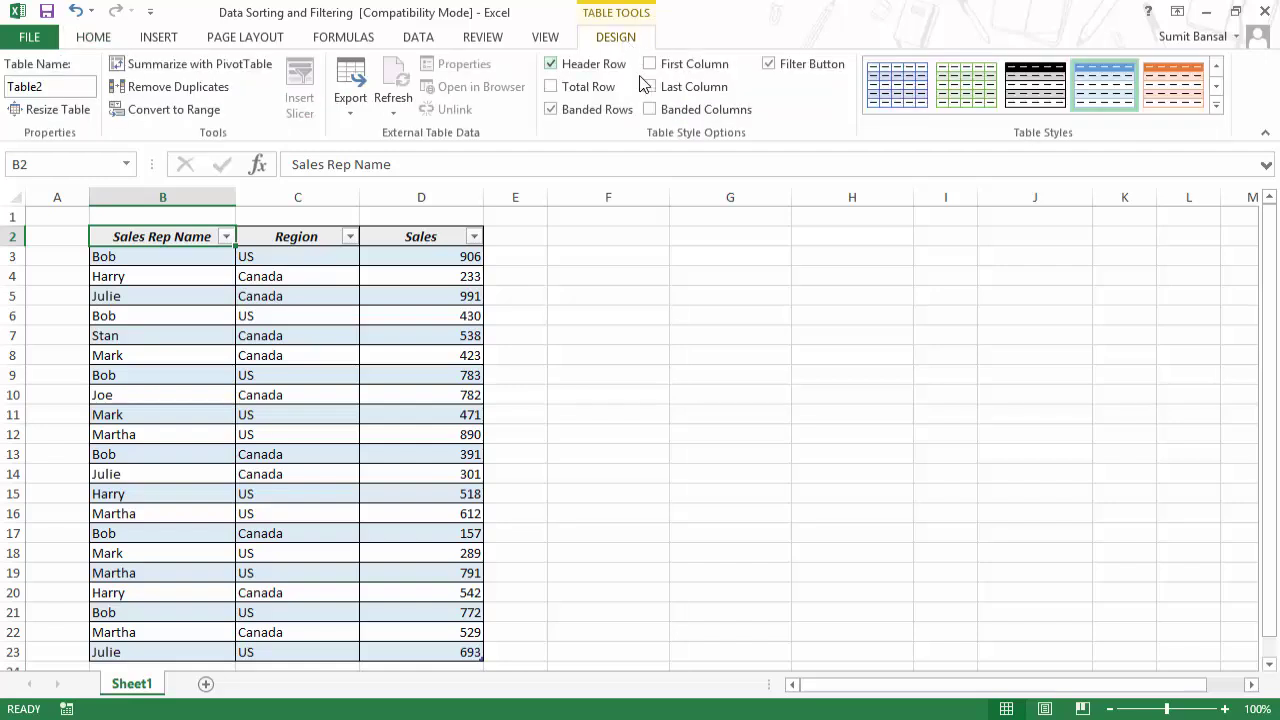
pyautogui.click(769, 64)
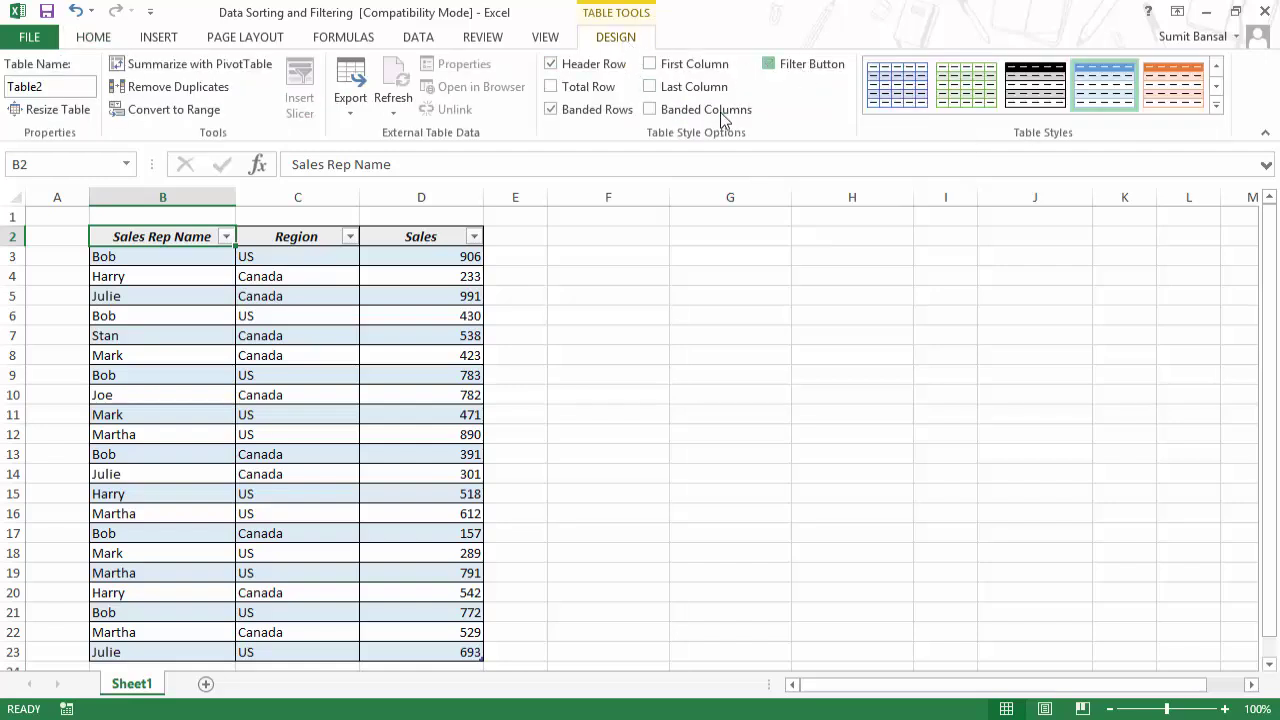
pyautogui.click(769, 64)
pyautogui.click(205, 272)
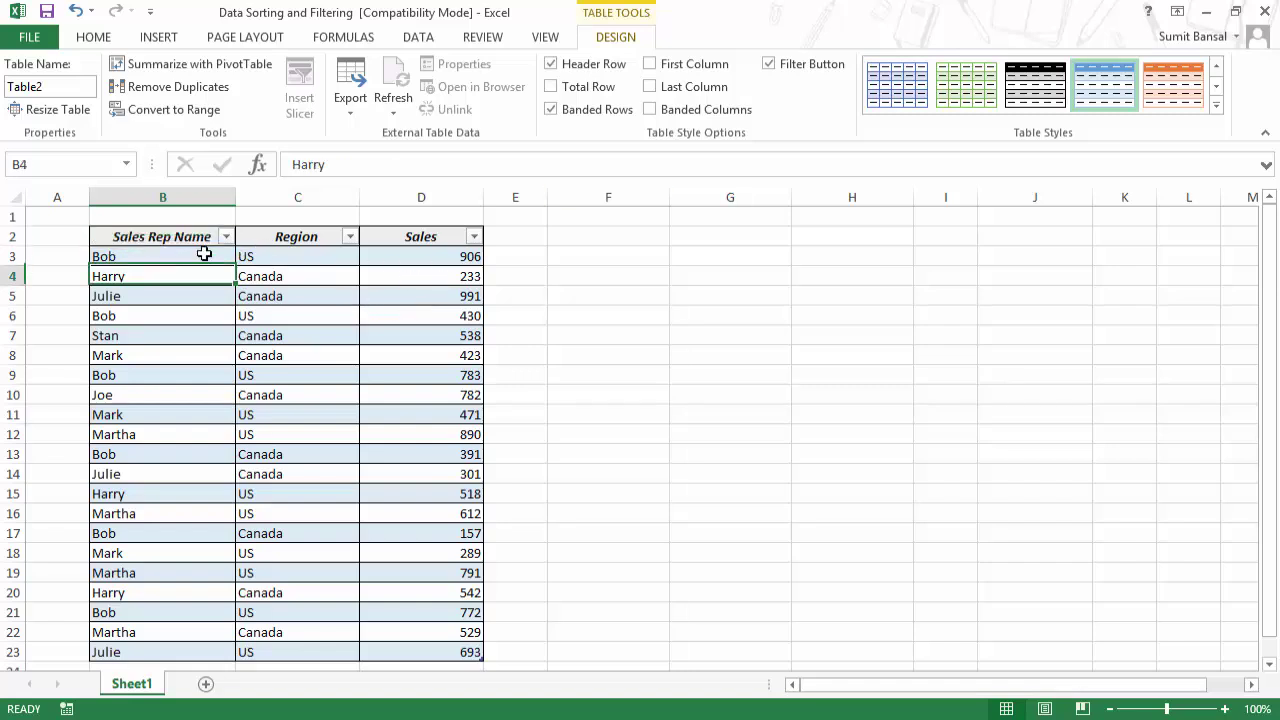
pyautogui.click(188, 238)
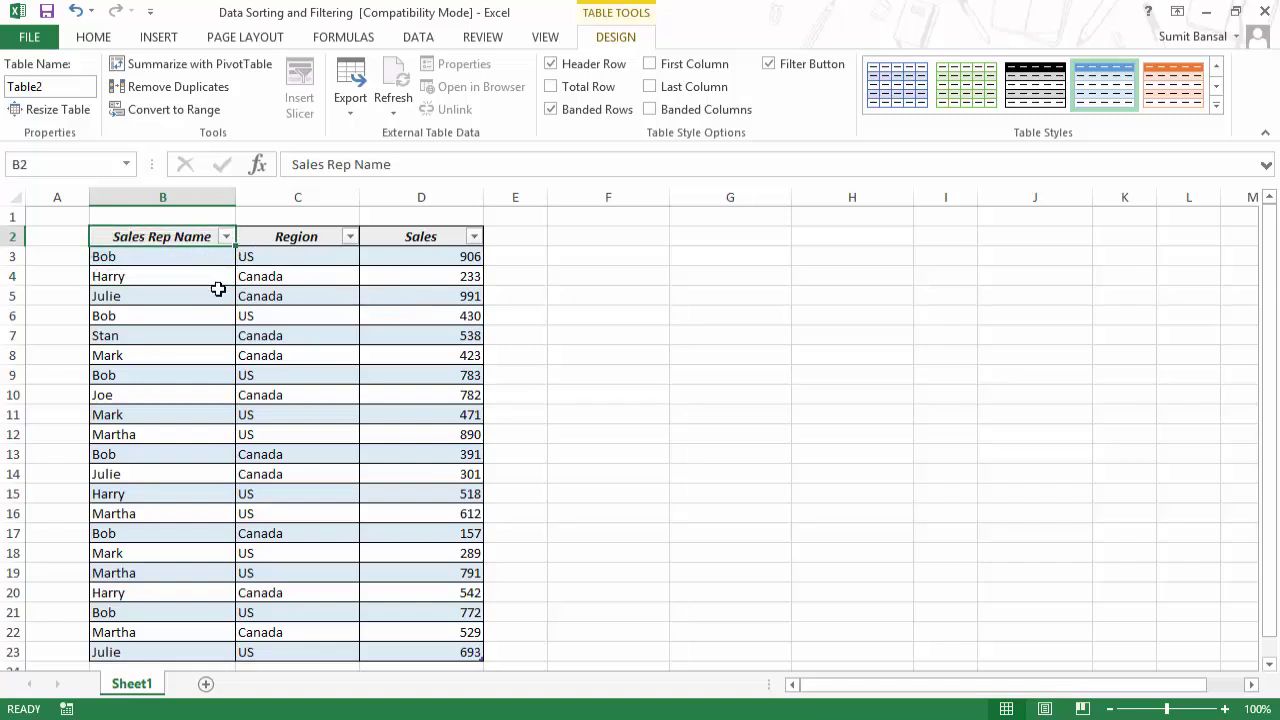